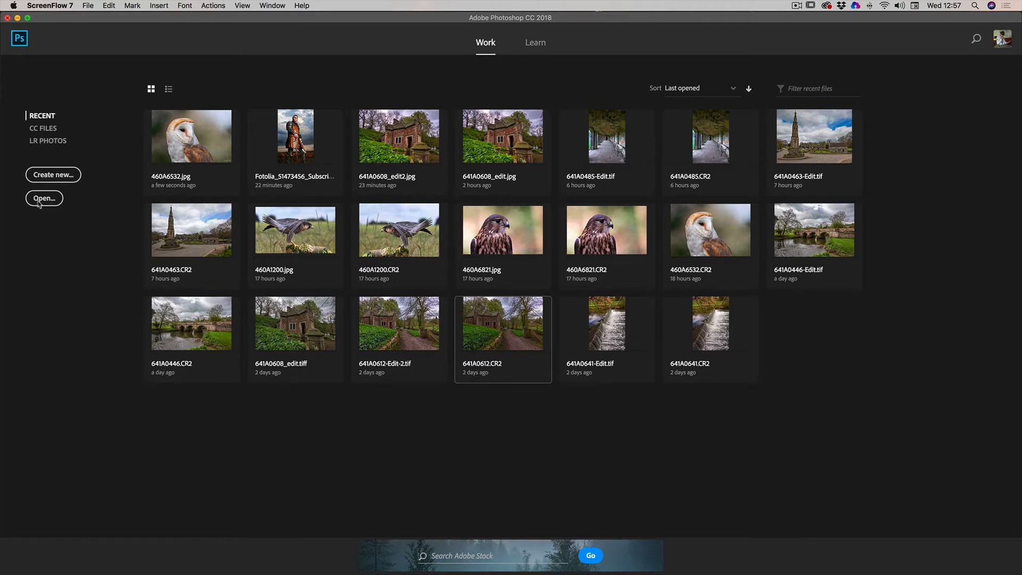
# Open the barn owl photo 460A6532.jpg from the Birds folder.
pyautogui.click(399, 44)
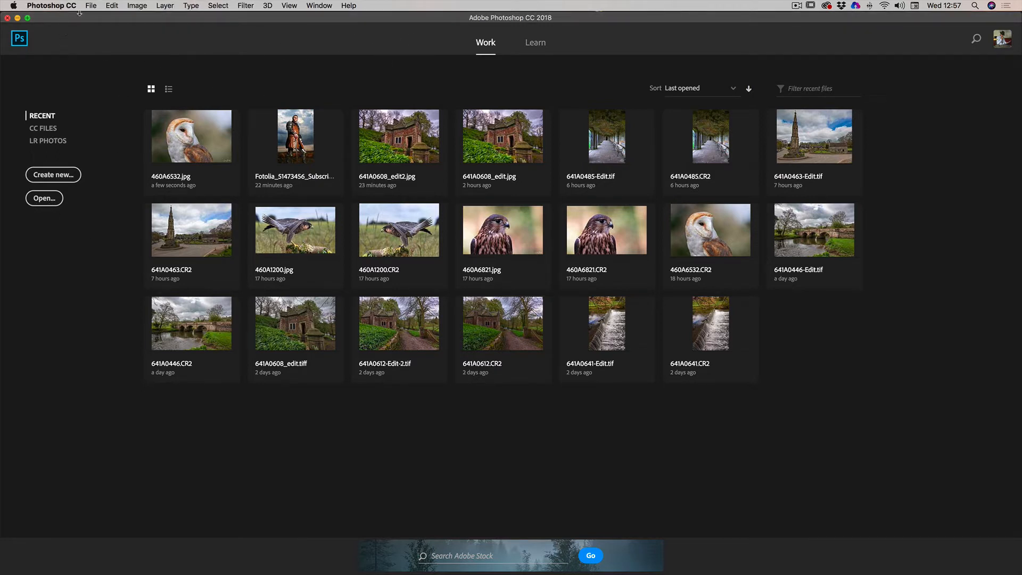
pyautogui.click(50, 198)
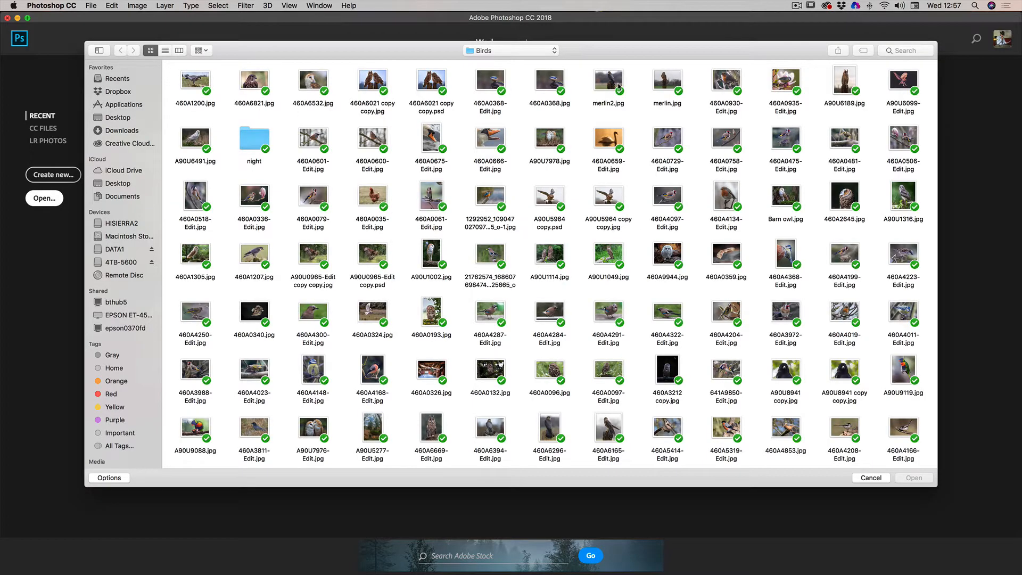
pyautogui.click(318, 83)
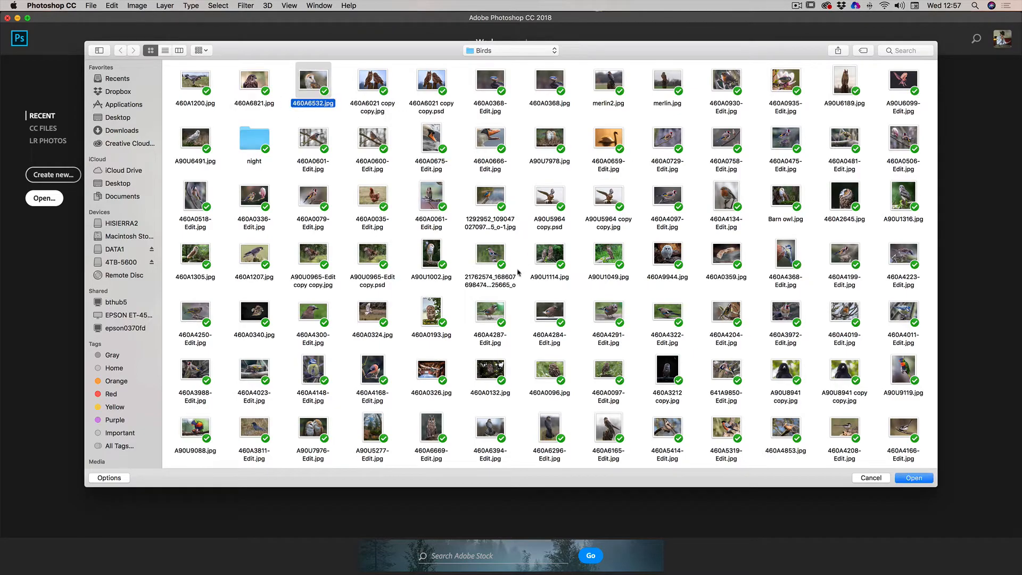
pyautogui.press('Return')
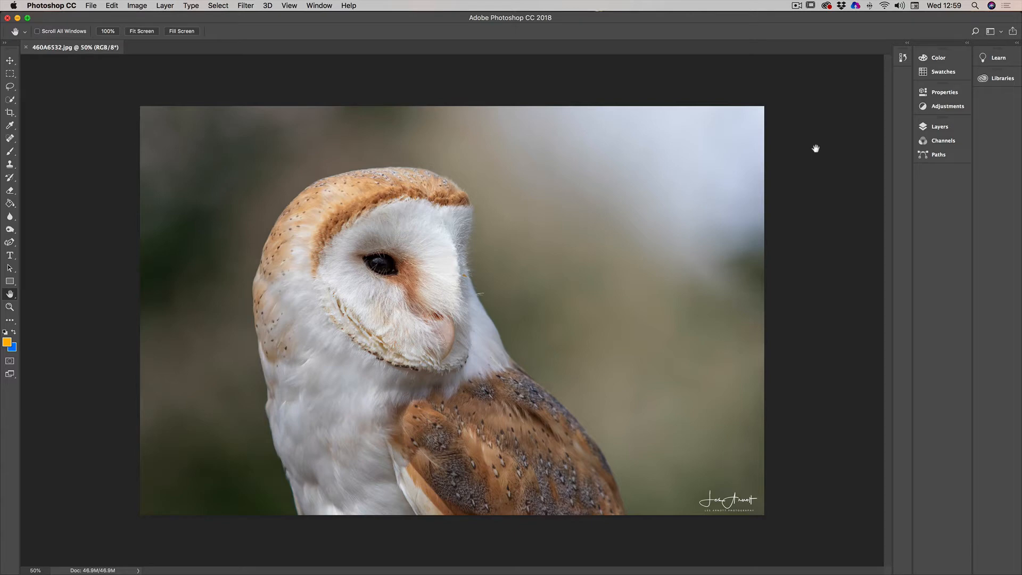
# Expand the Learn and Libraries panels, and collapse them back to icons.
pyautogui.click(1016, 43)
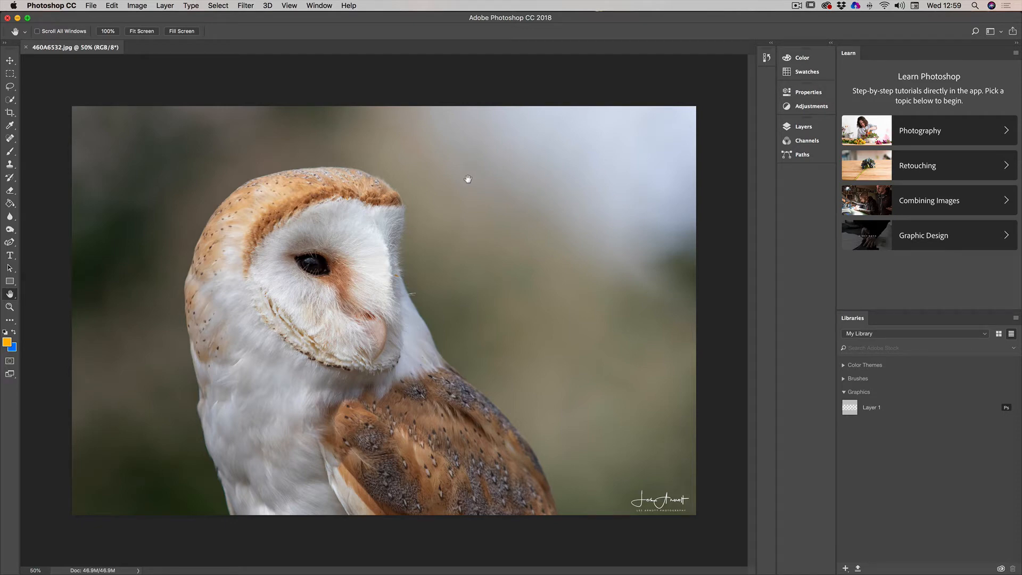
pyautogui.click(1016, 44)
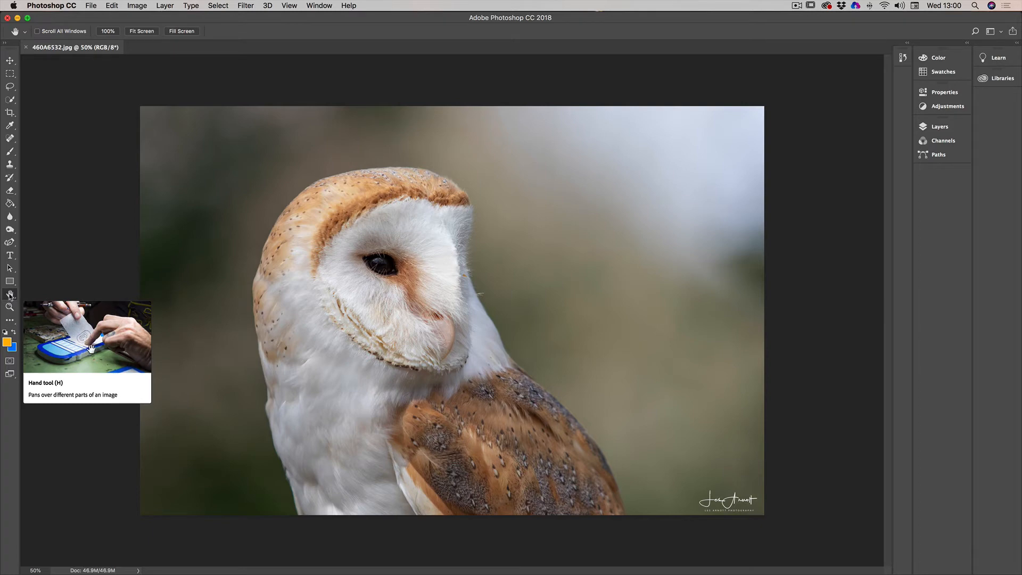
# Examine the owl photo at fit-to-screen, 100% and fill-screen magnification, finishing with the image fitted to the screen.
pyautogui.doubleClick(9, 296)
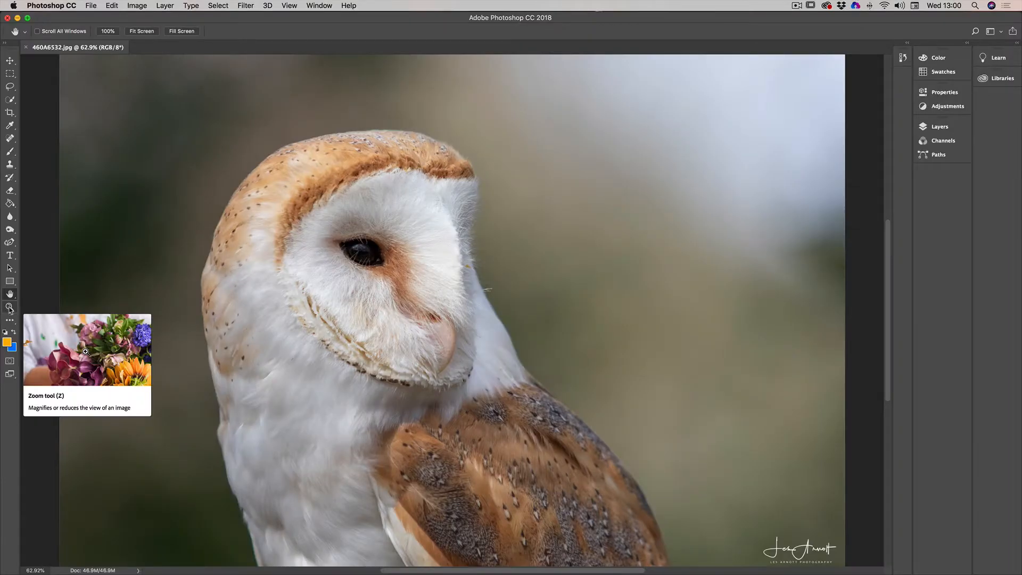
pyautogui.doubleClick(10, 307)
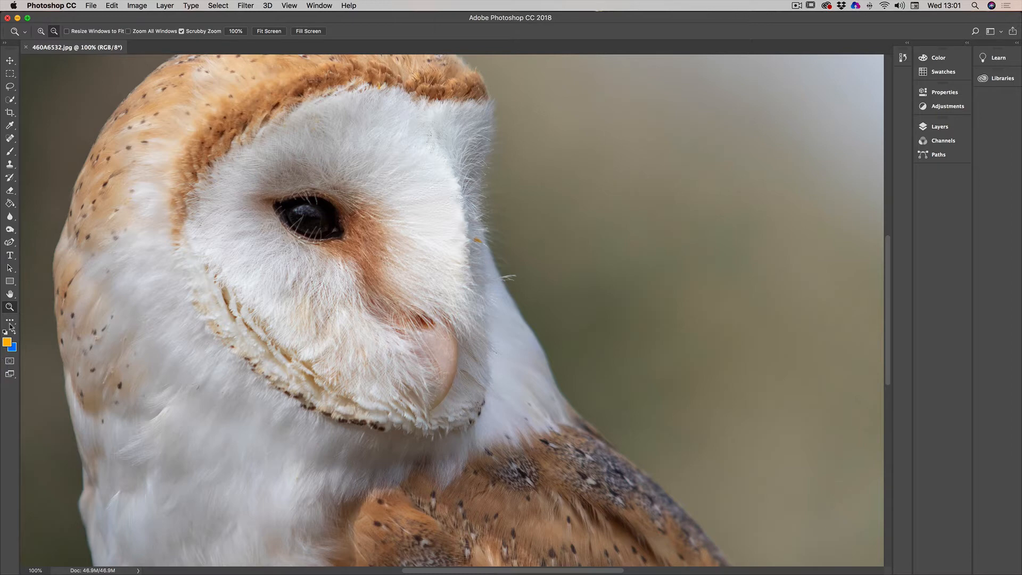
pyautogui.doubleClick(9, 294)
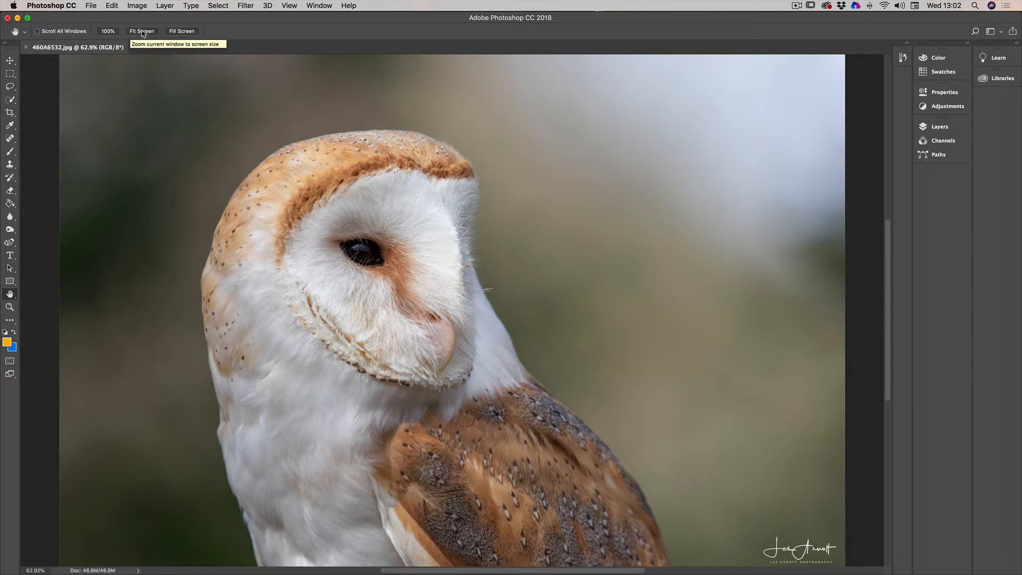
pyautogui.click(178, 32)
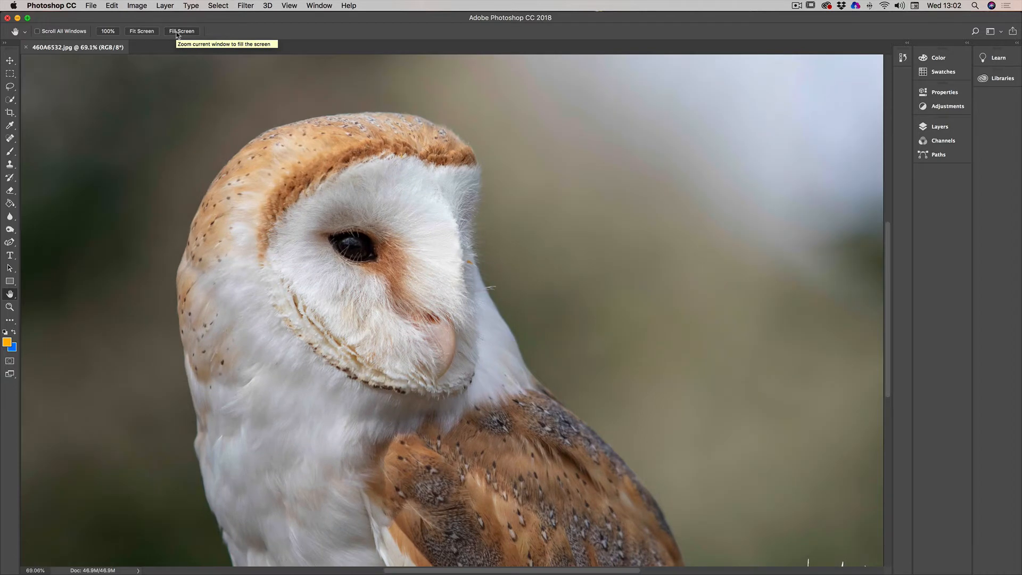
pyautogui.click(142, 32)
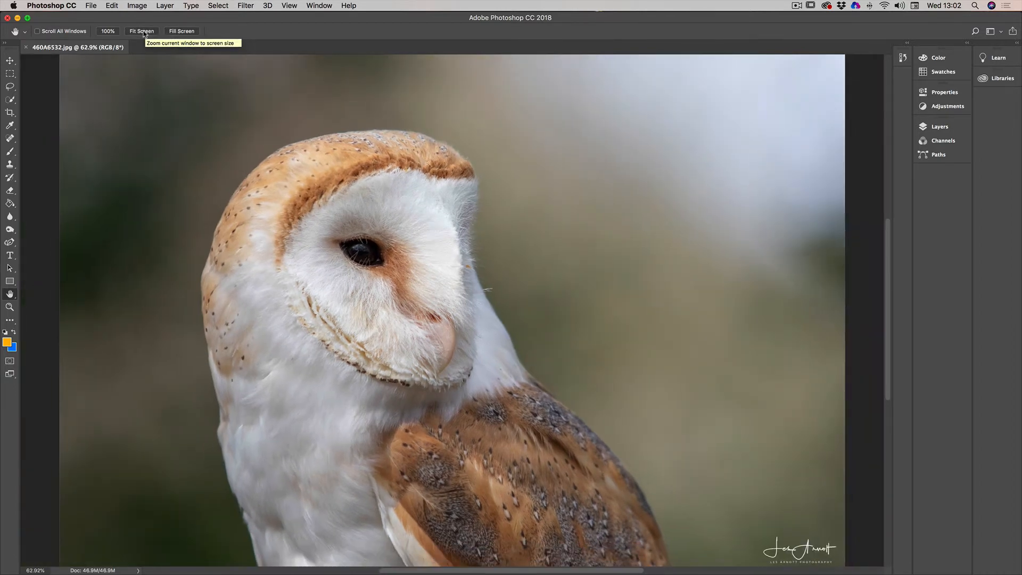
pyautogui.click(108, 32)
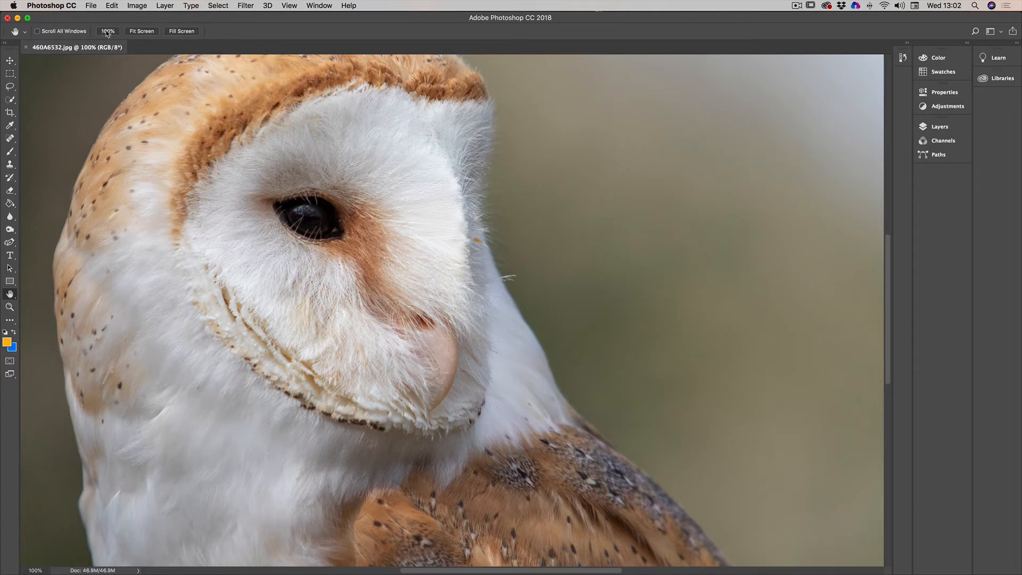
pyautogui.click(143, 31)
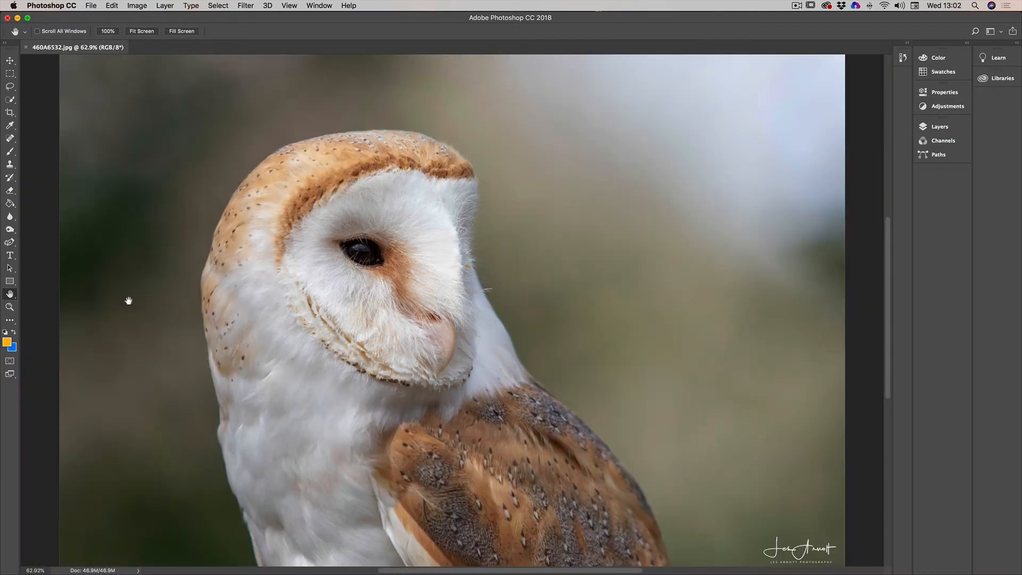
pyautogui.doubleClick(10, 307)
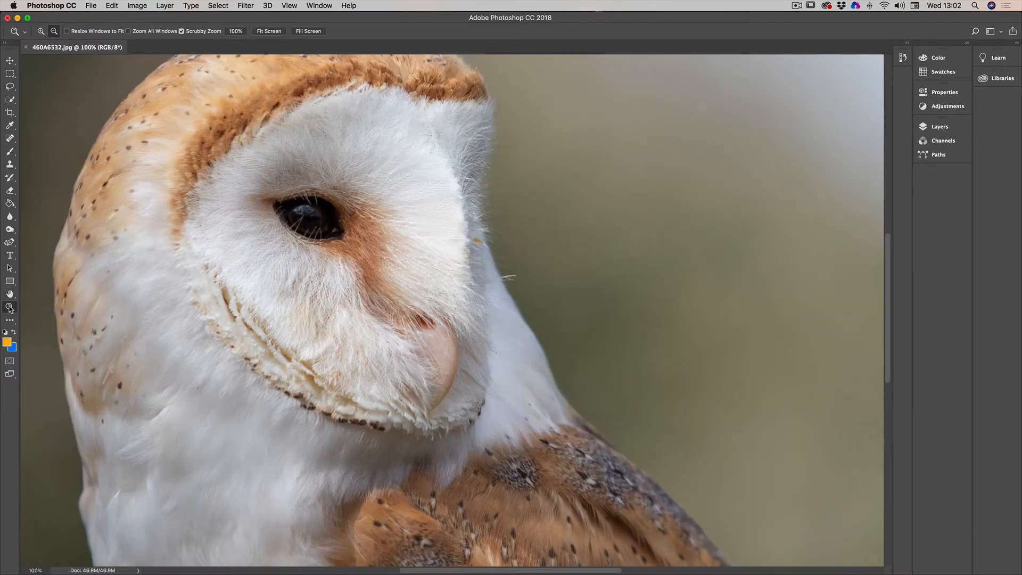
pyautogui.doubleClick(10, 295)
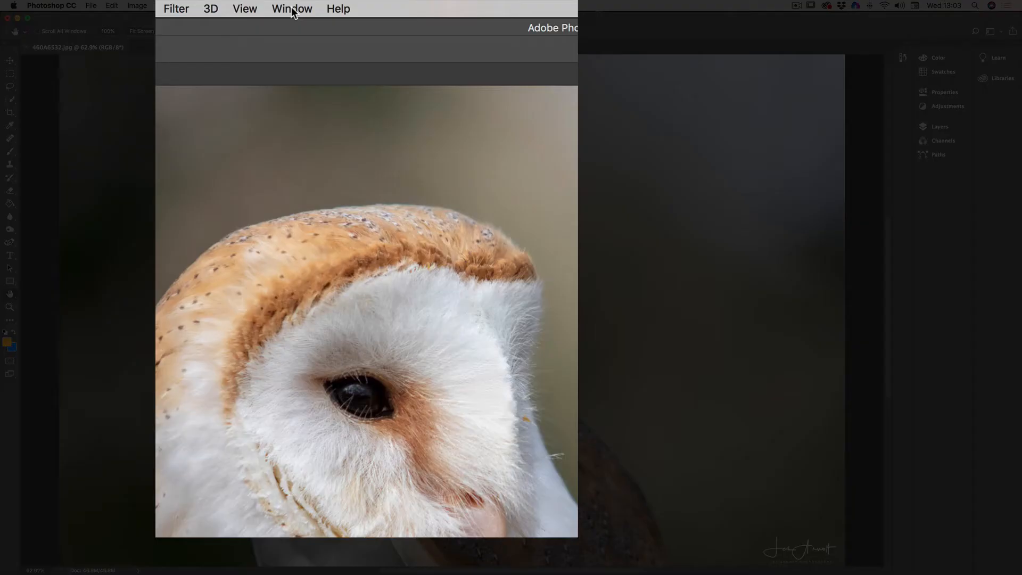
# Show the Layers panel and lengthen it to make room for more layers below the Background layer.
pyautogui.click(317, 6)
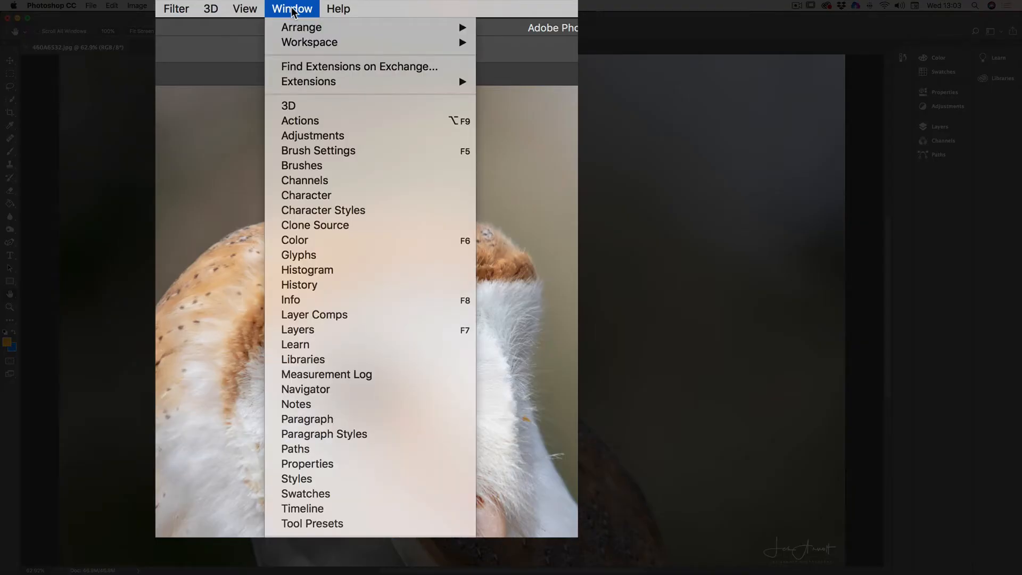
pyautogui.click(318, 331)
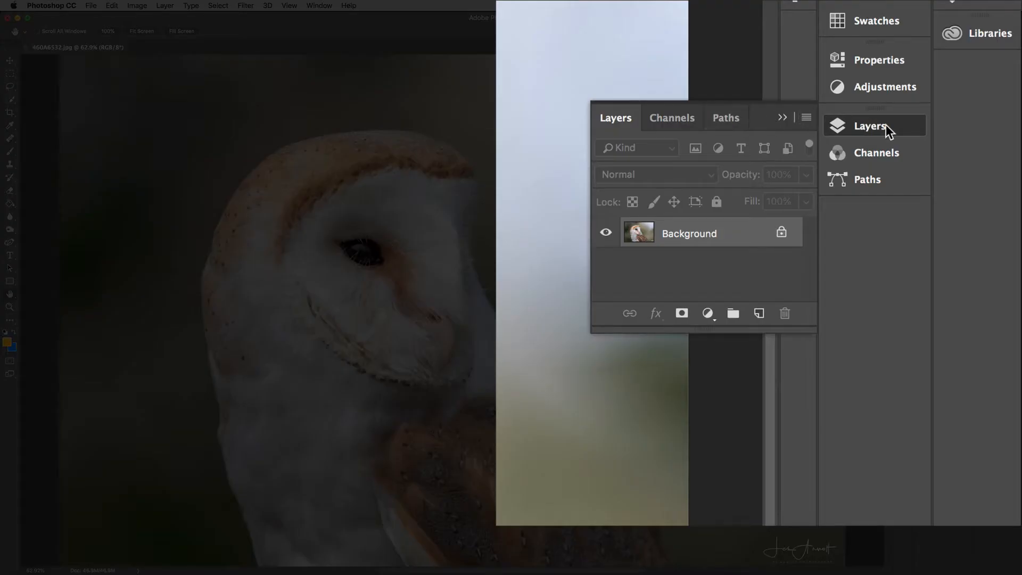
pyautogui.click(882, 125)
pyautogui.click(857, 127)
pyautogui.moveTo(721, 328); pyautogui.dragTo(725, 550)
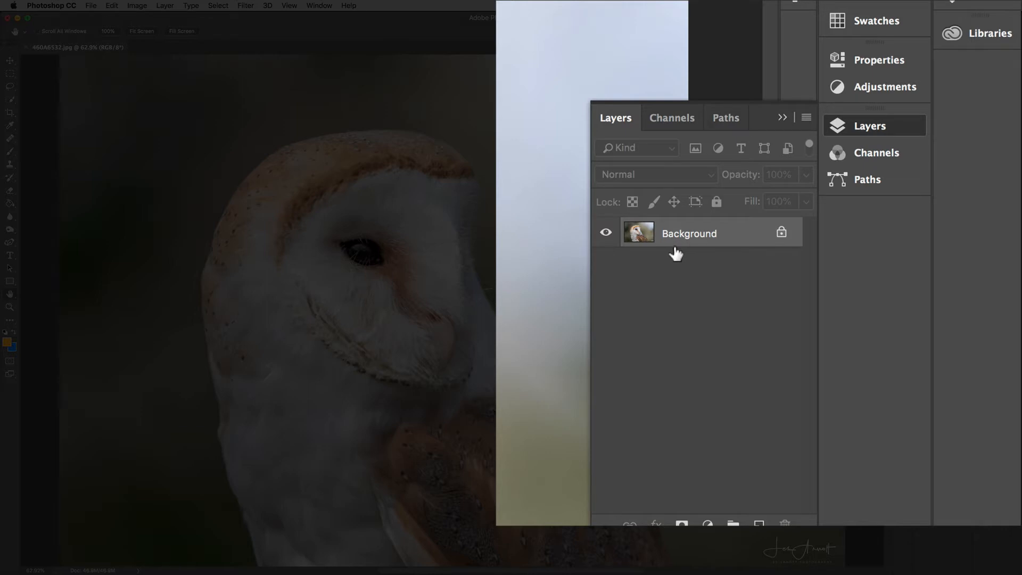
pyautogui.moveTo(732, 525)
pyautogui.mouseDown()
pyautogui.moveTo(703, 365)
pyautogui.moveTo(700, 269)
pyautogui.moveTo(701, 404)
pyautogui.moveTo(724, 524)
pyautogui.mouseUp()
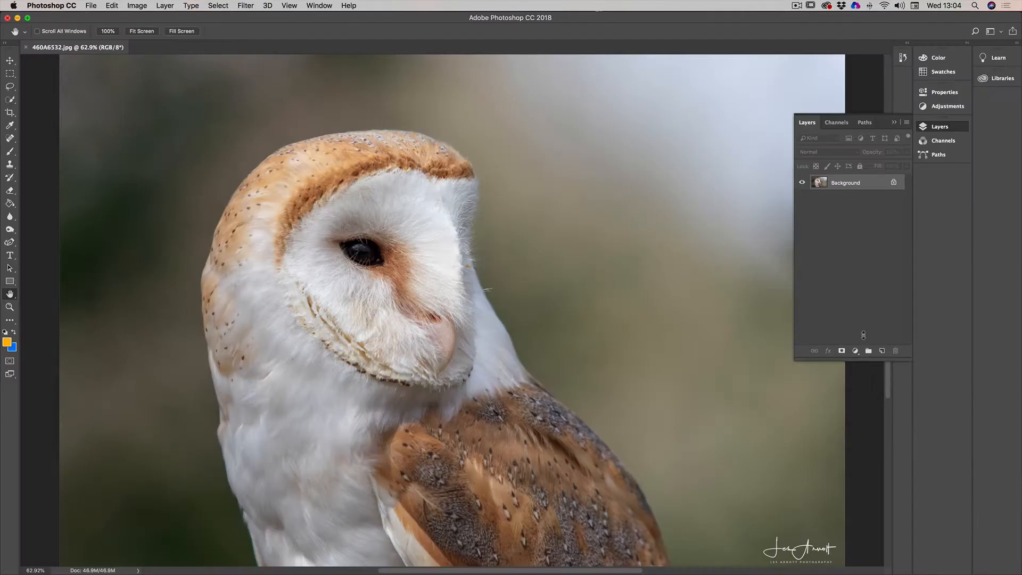
pyautogui.moveTo(863, 335)
pyautogui.mouseDown()
pyautogui.moveTo(865, 213)
pyautogui.moveTo(867, 328)
pyautogui.mouseUp()
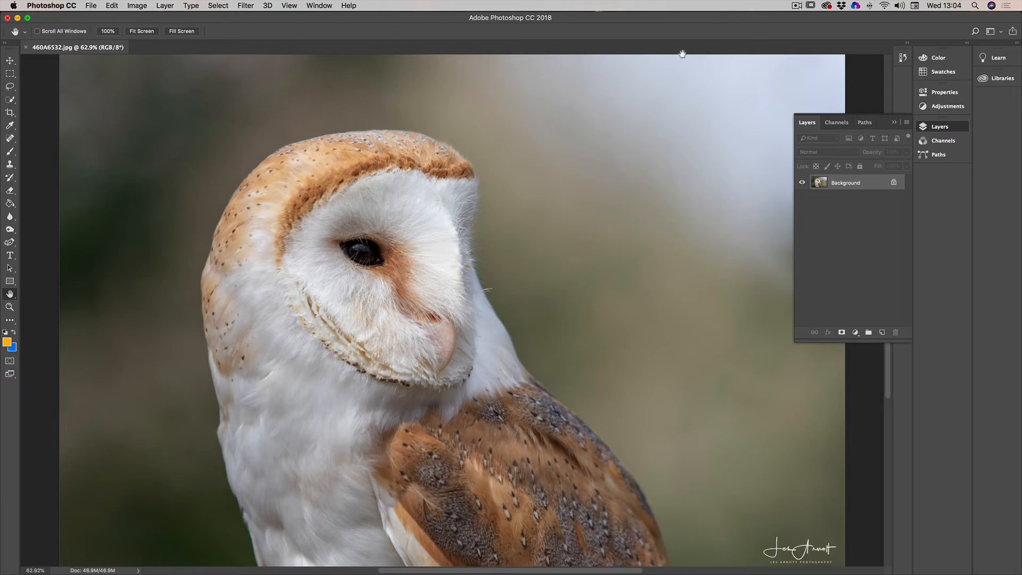
# Open the stone bridge photo 641A0446-Edit.jpg from the Ilam folder as a second document.
pyautogui.click(89, 6)
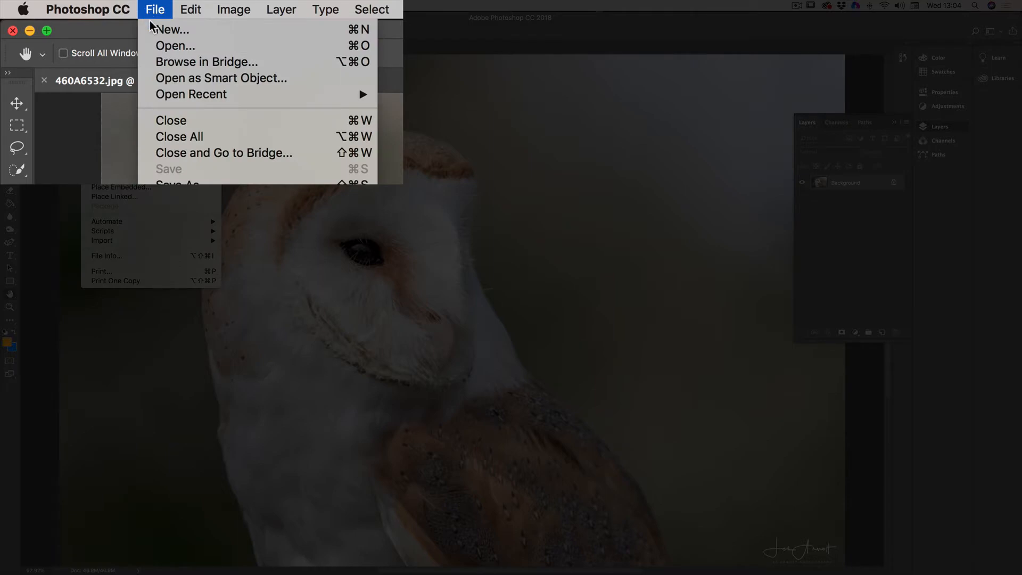
pyautogui.click(156, 45)
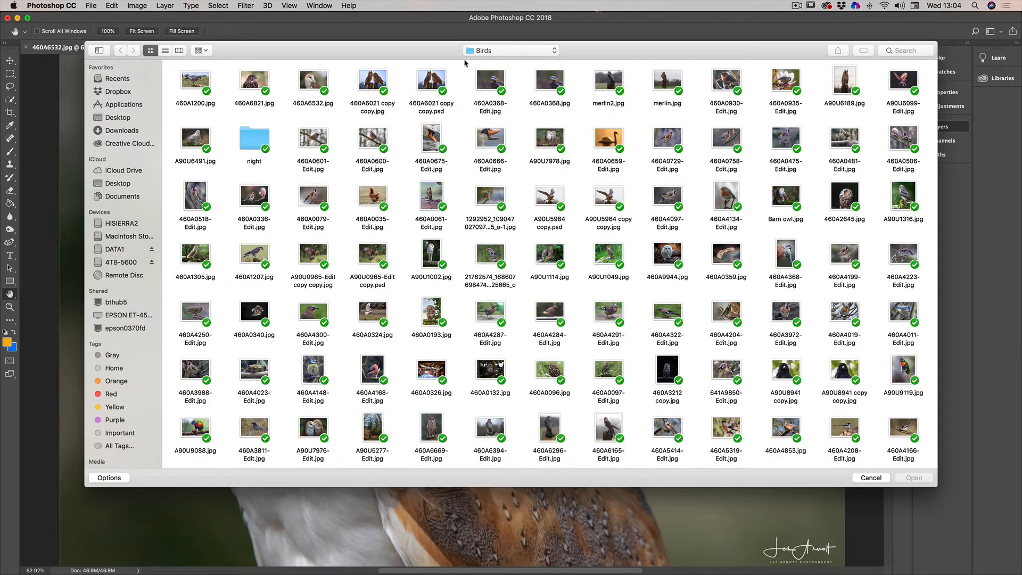
pyautogui.click(507, 51)
pyautogui.click(504, 62)
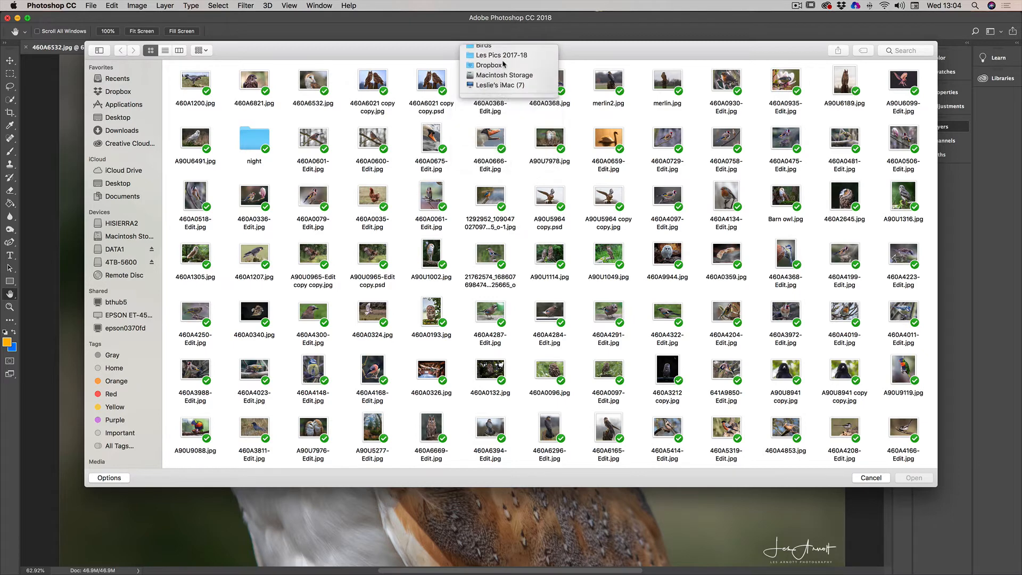
pyautogui.doubleClick(196, 86)
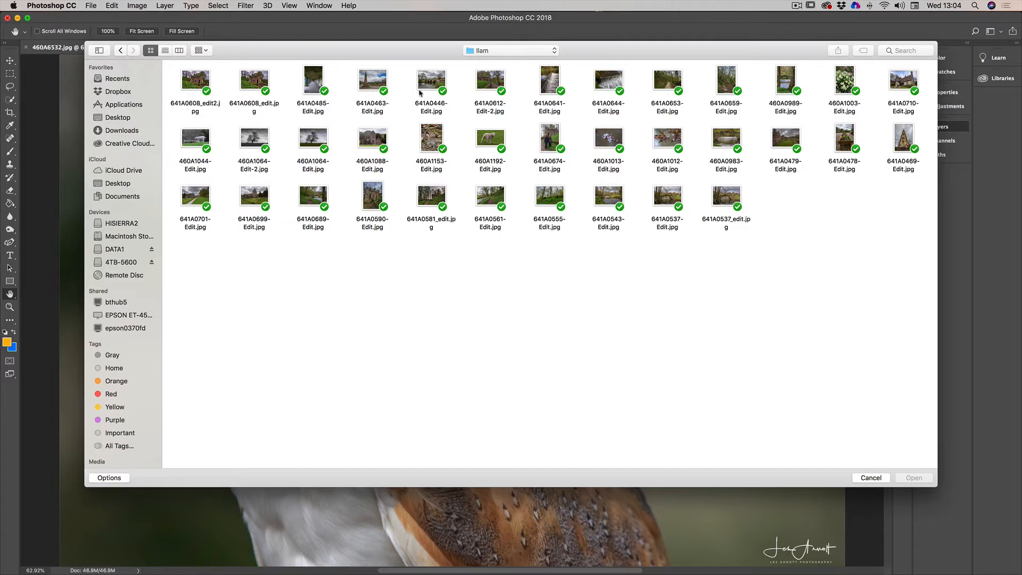
pyautogui.click(434, 83)
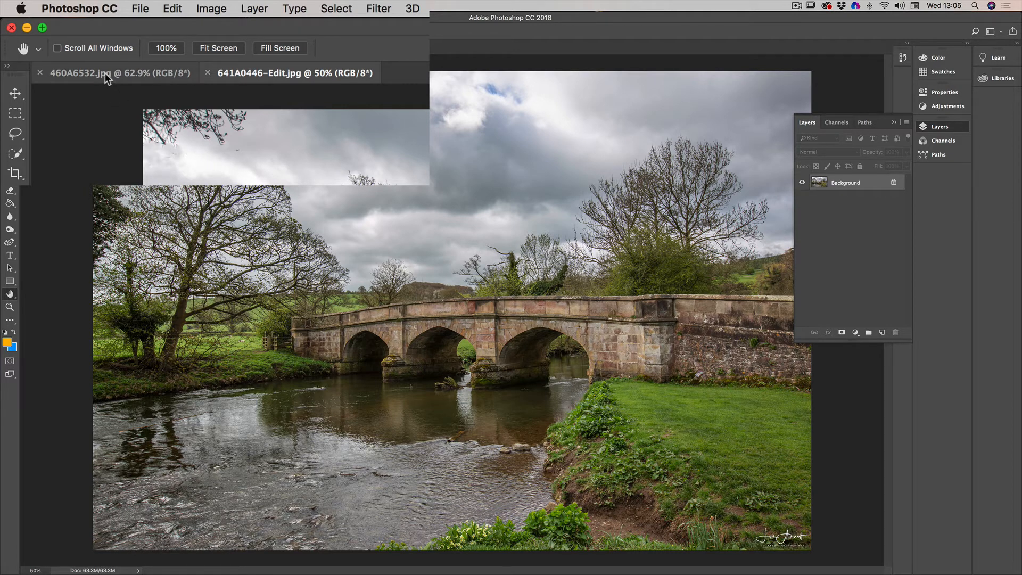
# Switch back and forth between the owl and bridge documents, ending on the bridge photo.
pyautogui.click(68, 47)
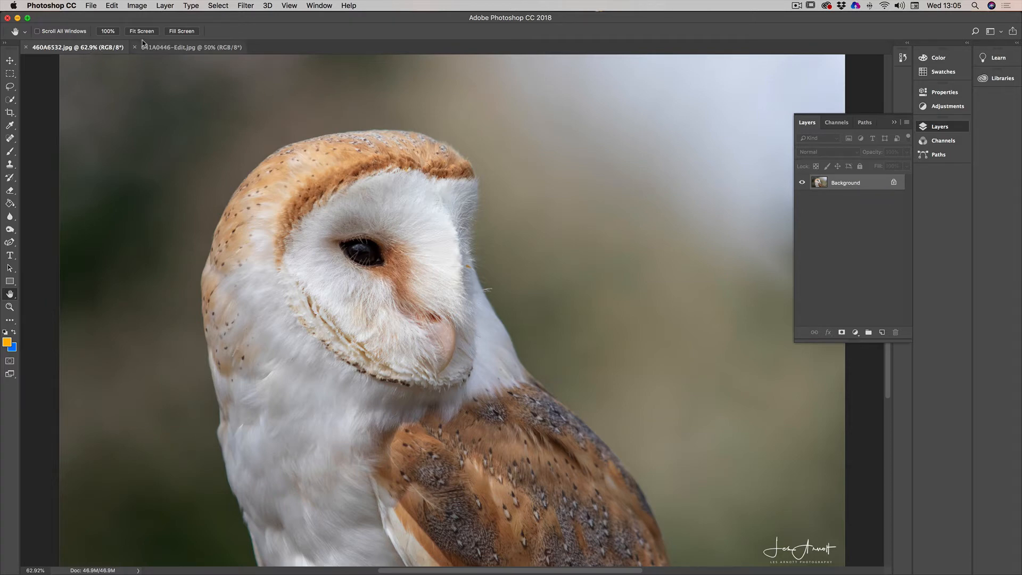
pyautogui.click(173, 47)
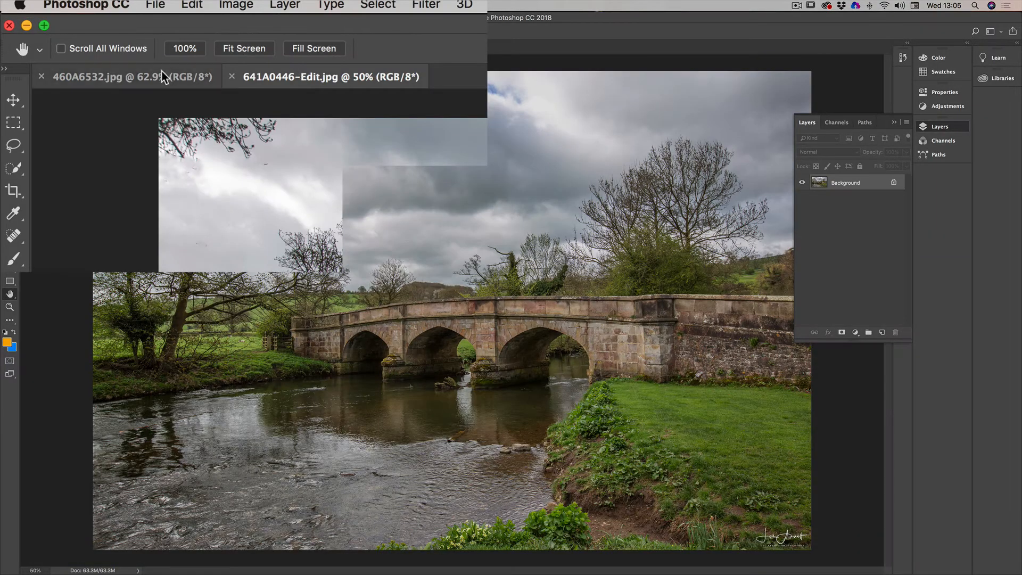
pyautogui.click(142, 77)
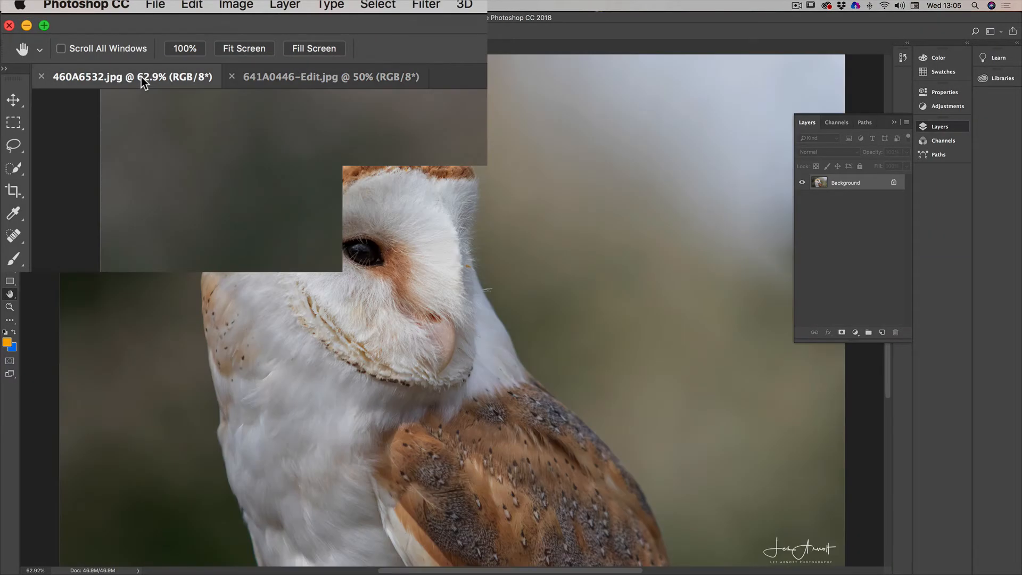
pyautogui.click(308, 75)
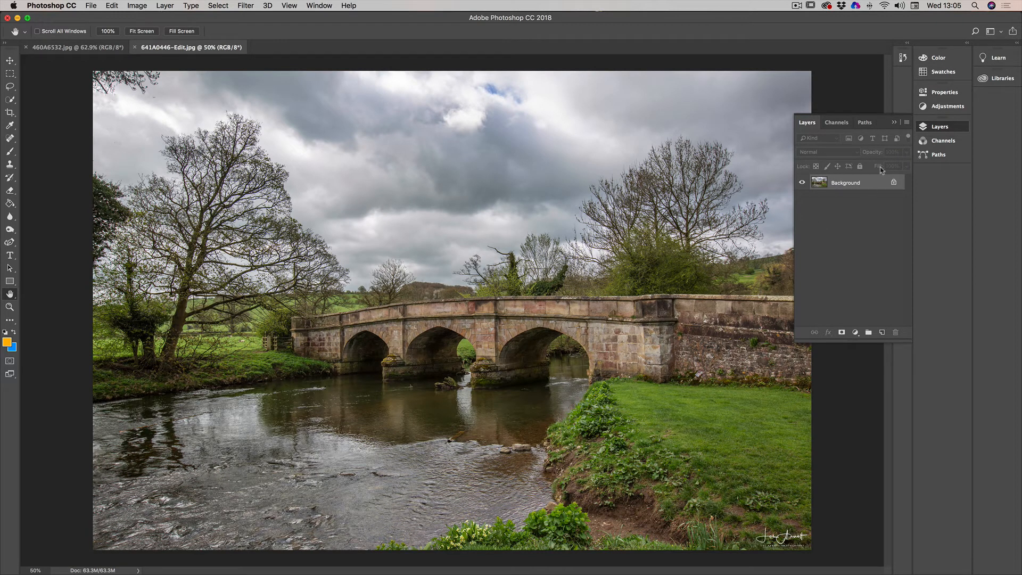
# Collapse the Layers panel and fit the bridge photo to the screen.
pyautogui.click(894, 123)
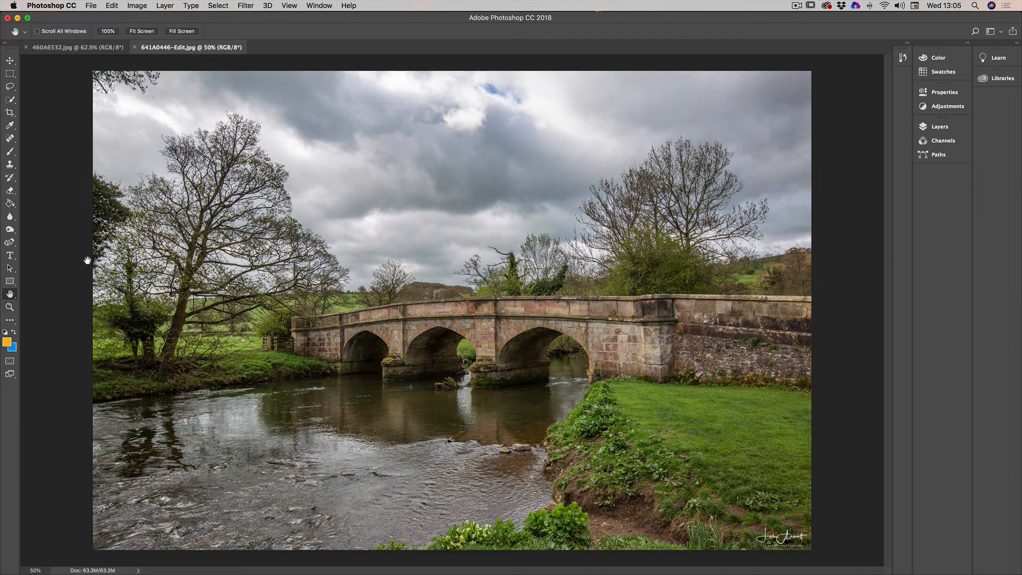
pyautogui.doubleClick(10, 294)
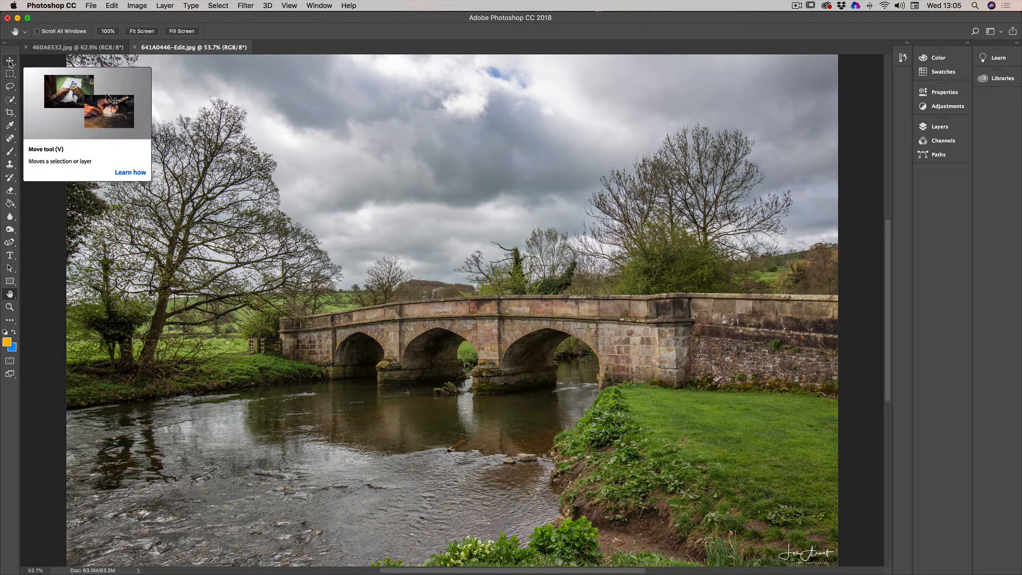
# Try to move the bridge photo's Background layer with the Move tool, declining its conversion to a normal layer.
pyautogui.click(9, 62)
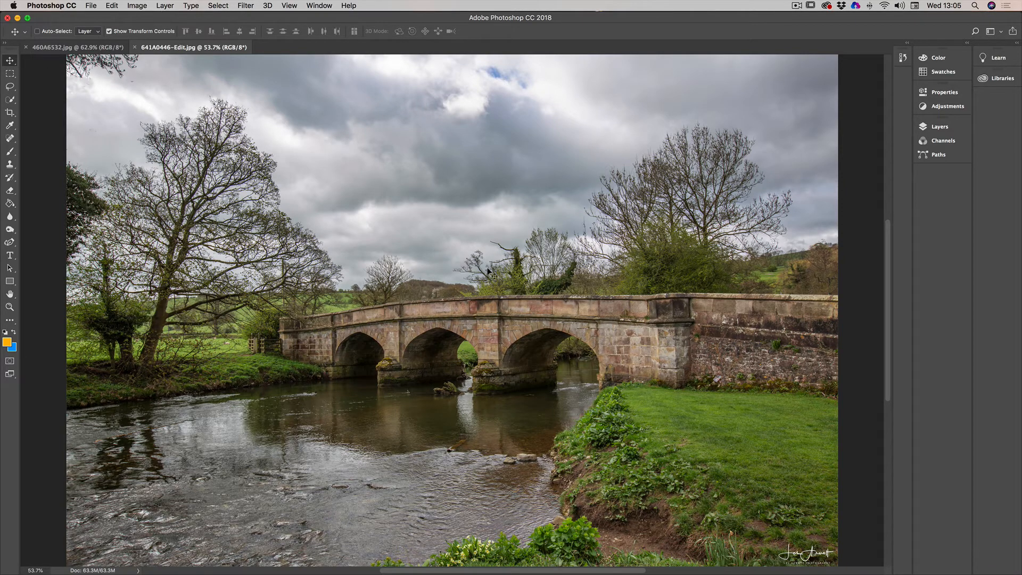
pyautogui.moveTo(488, 271)
pyautogui.mouseDown()
pyautogui.moveTo(499, 262)
pyautogui.moveTo(453, 269)
pyautogui.moveTo(504, 276)
pyautogui.mouseUp()
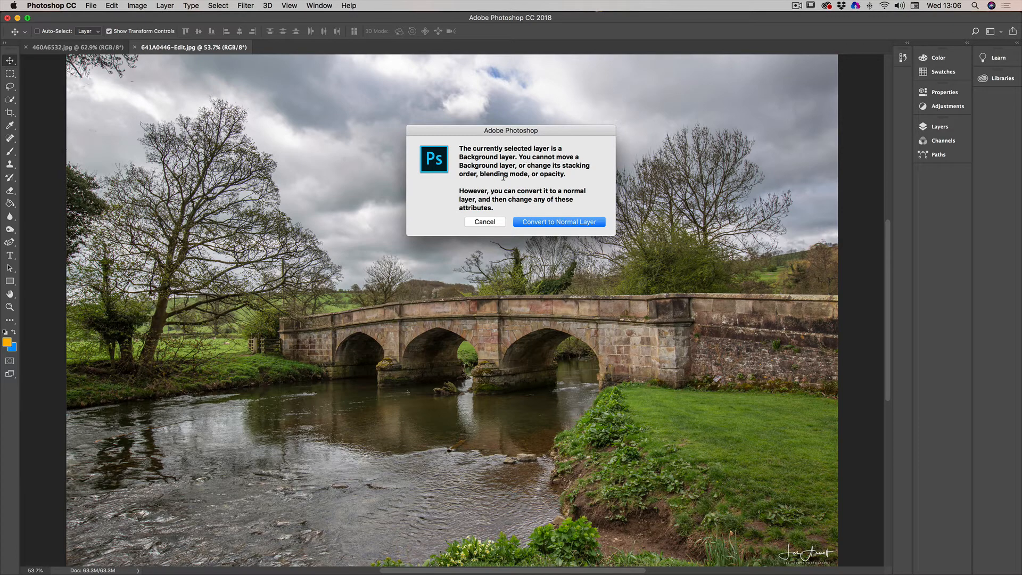
pyautogui.click(482, 223)
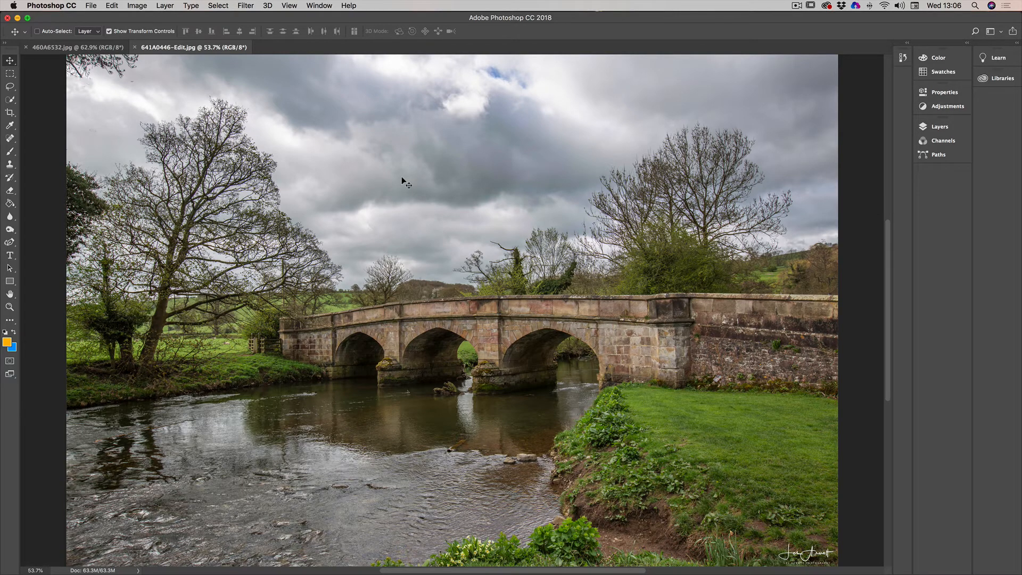
# Copy the bridge photo into the owl document 460A6532.jpg as a new layer with the Move tool, and compare both documents.
pyautogui.moveTo(401, 176); pyautogui.dragTo(131, 71)
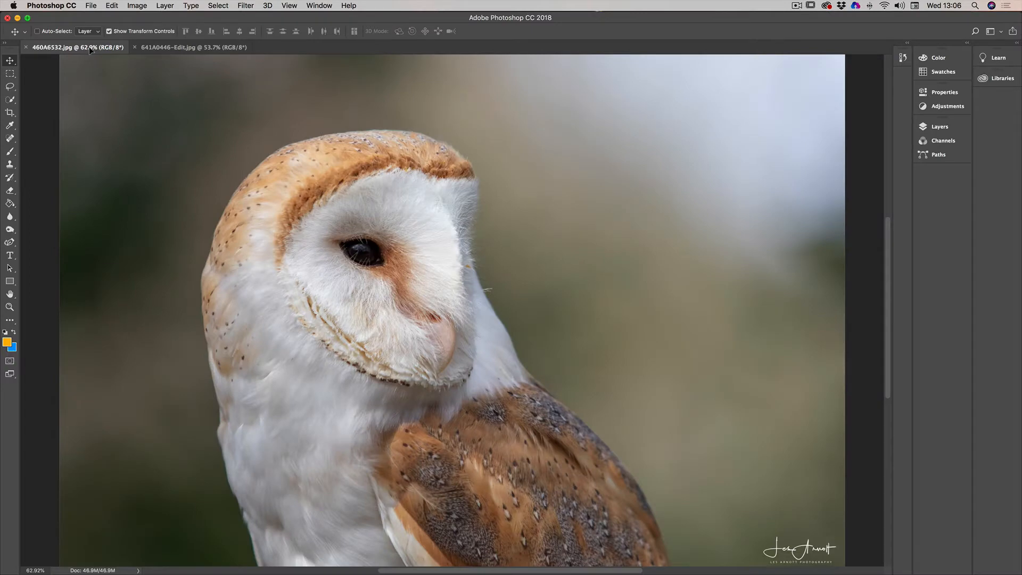
pyautogui.moveTo(90, 47); pyautogui.dragTo(108, 58)
pyautogui.moveTo(354, 200); pyautogui.dragTo(499, 310)
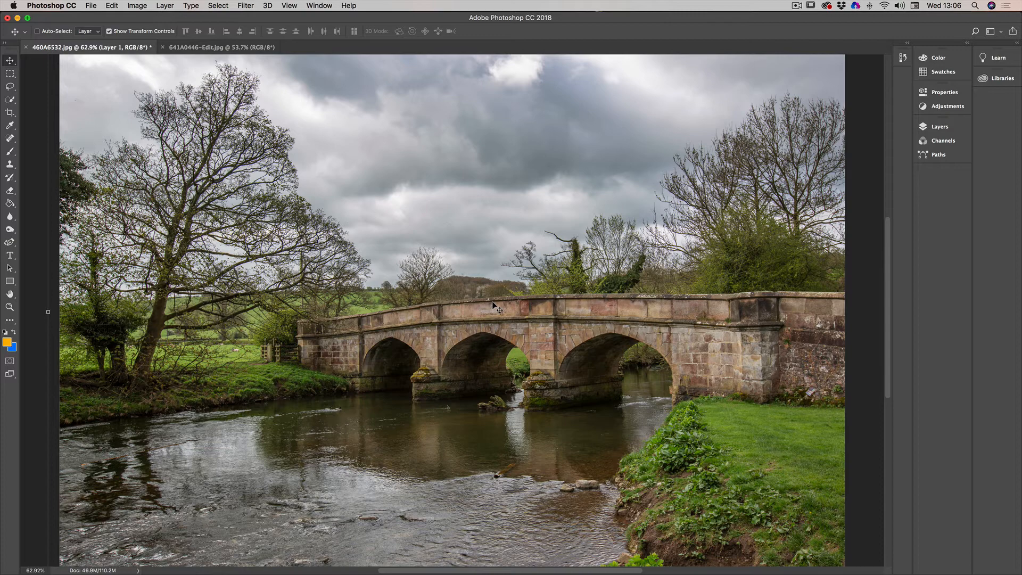
pyautogui.click(219, 47)
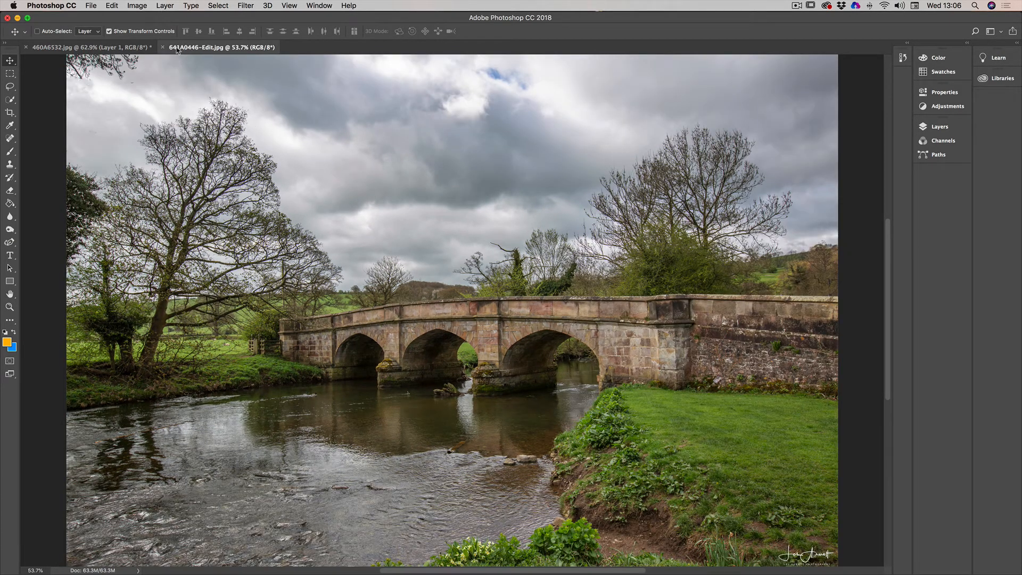
pyautogui.click(120, 48)
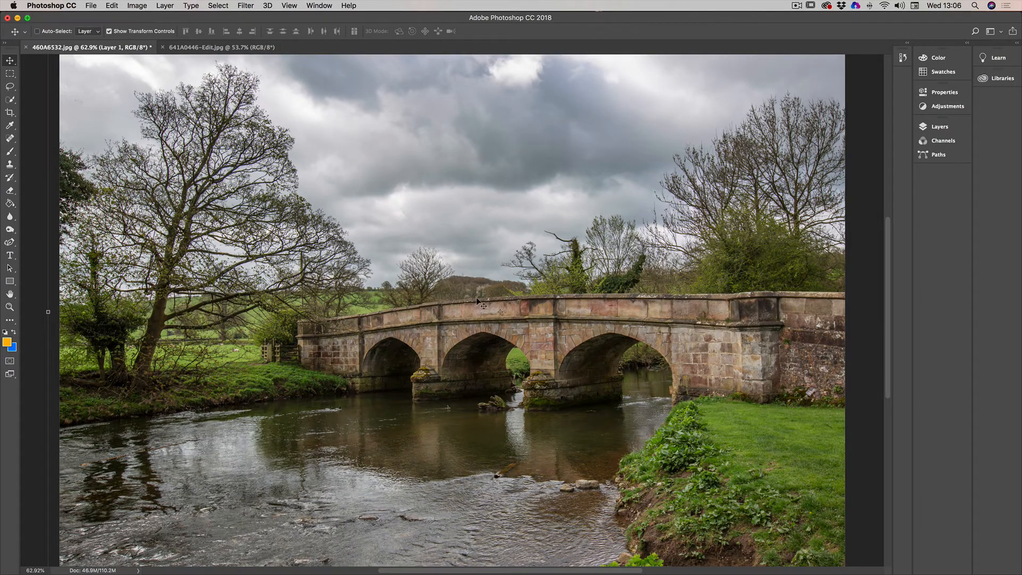
# Show the owl document's layers and move the bridge layer so its upper-left corner aligns with the canvas corner.
pyautogui.click(940, 128)
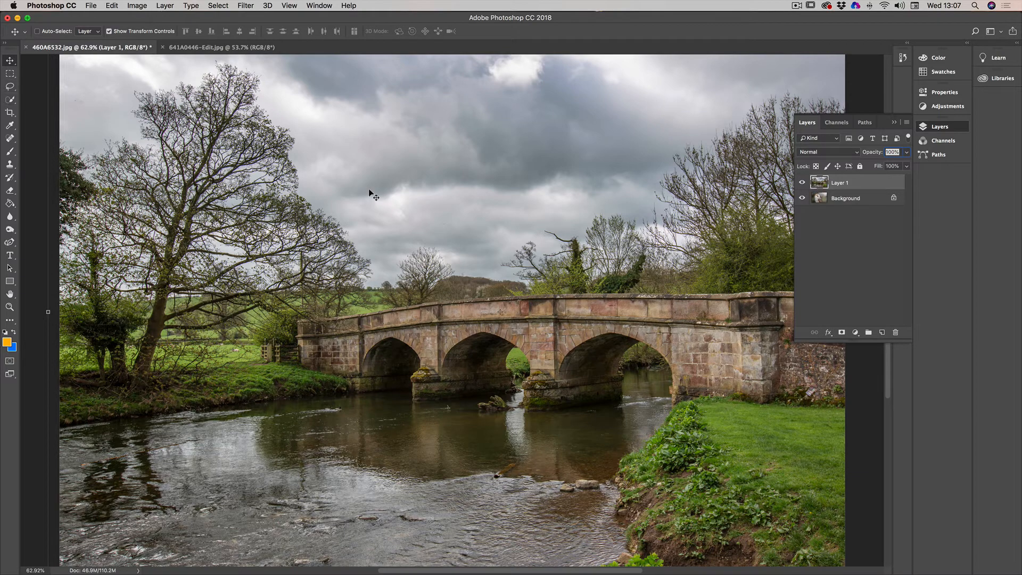
pyautogui.moveTo(372, 194); pyautogui.dragTo(326, 243)
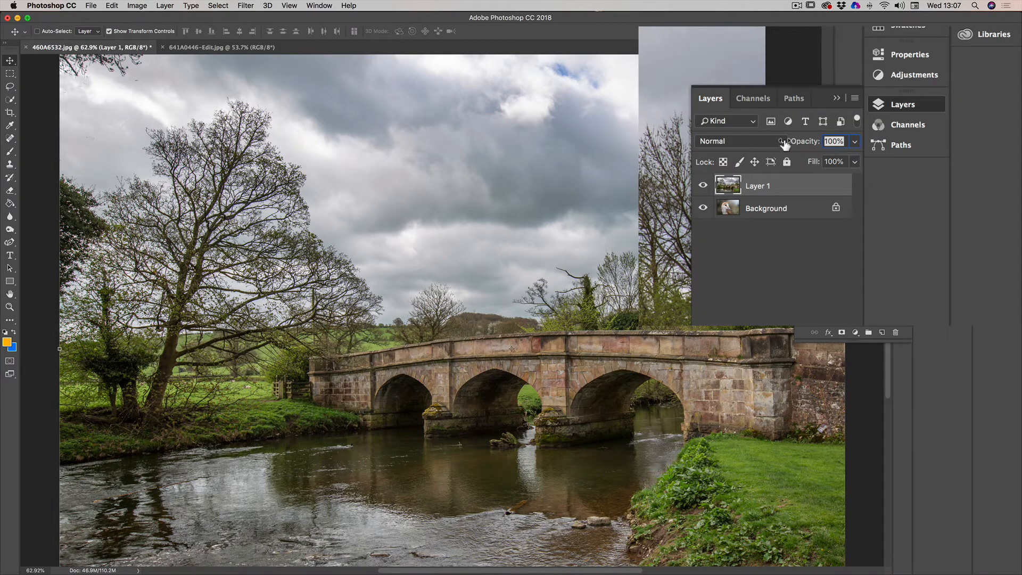
# Lower the bridge layer's opacity to 0% to reveal the owl beneath, and restore it to 100%.
pyautogui.click(855, 142)
pyautogui.moveTo(854, 151); pyautogui.dragTo(877, 165)
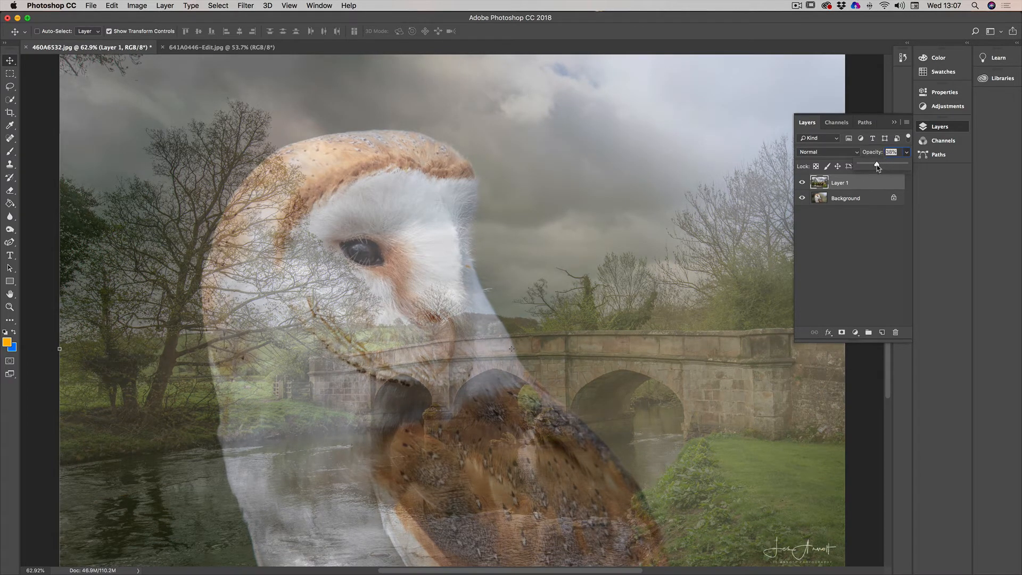
pyautogui.moveTo(877, 166); pyautogui.dragTo(857, 166)
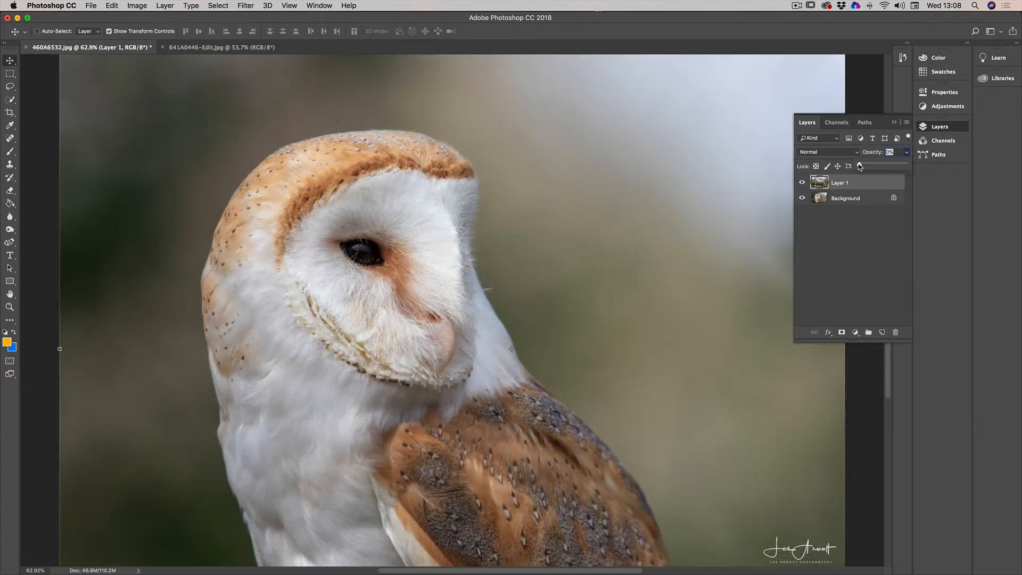
pyautogui.moveTo(859, 167); pyautogui.dragTo(910, 166)
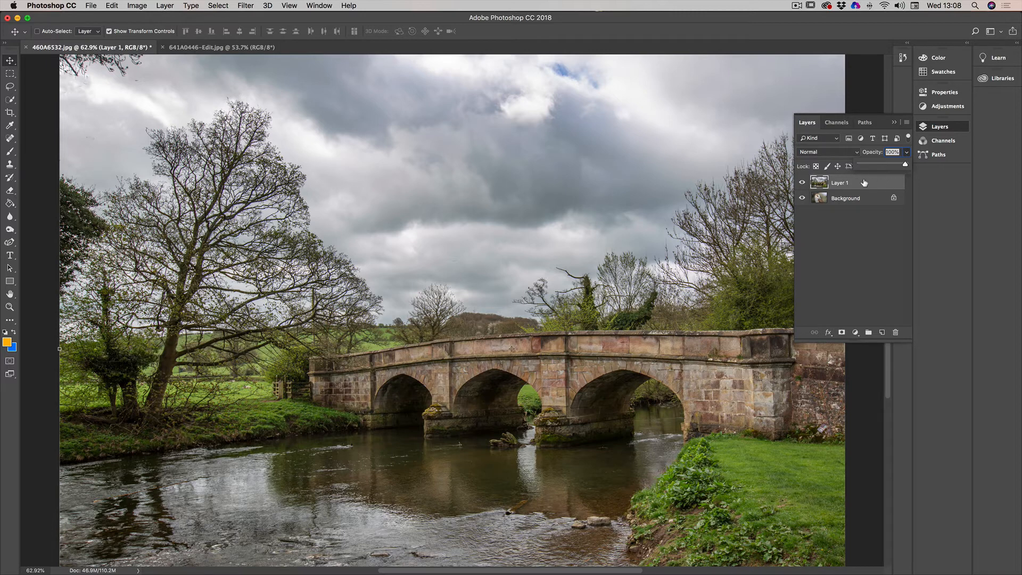
pyautogui.click(864, 183)
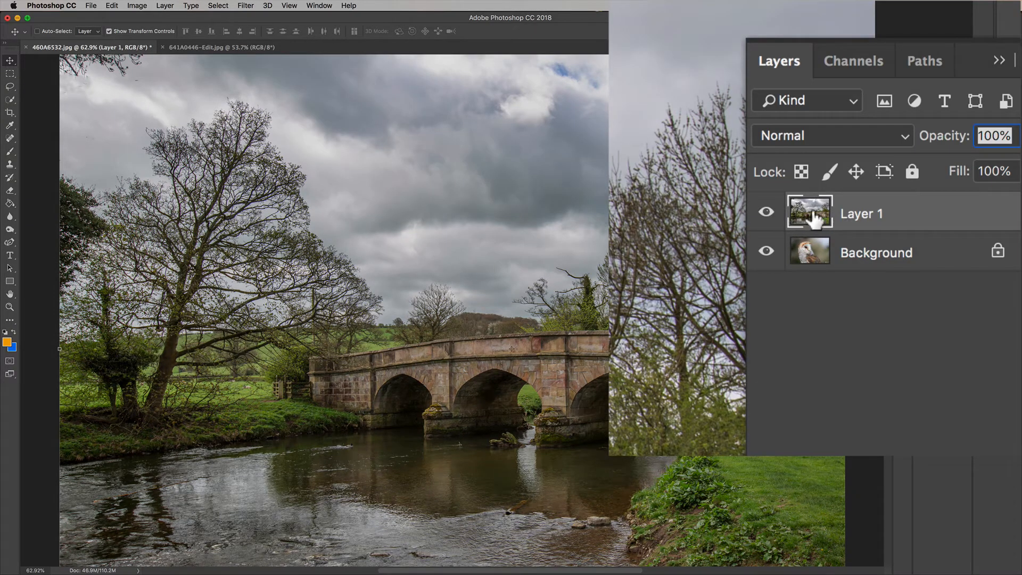
# Toggle the visibility of the bridge layer and the owl background, leaving both layers shown.
pyautogui.click(767, 216)
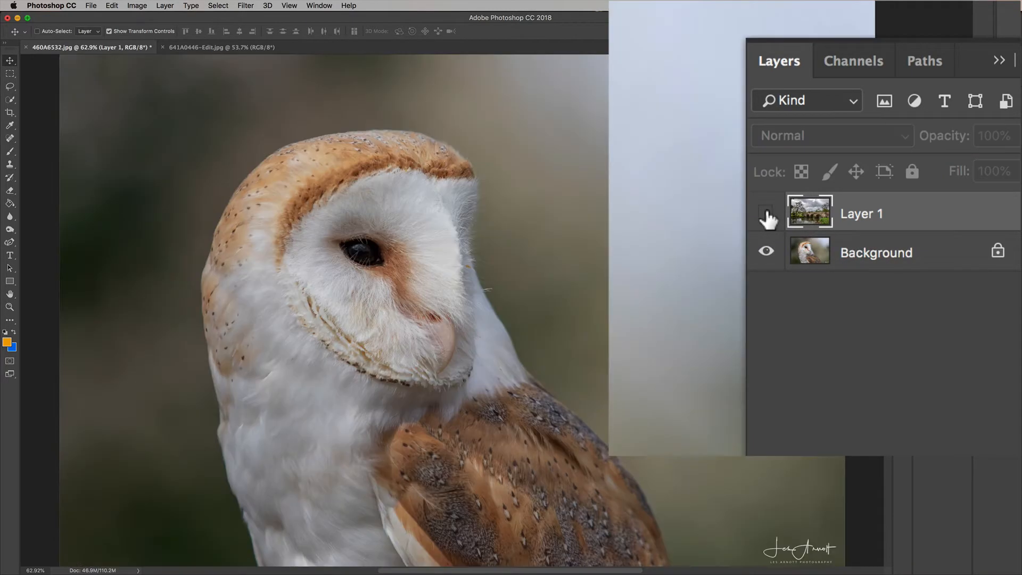
pyautogui.click(766, 215)
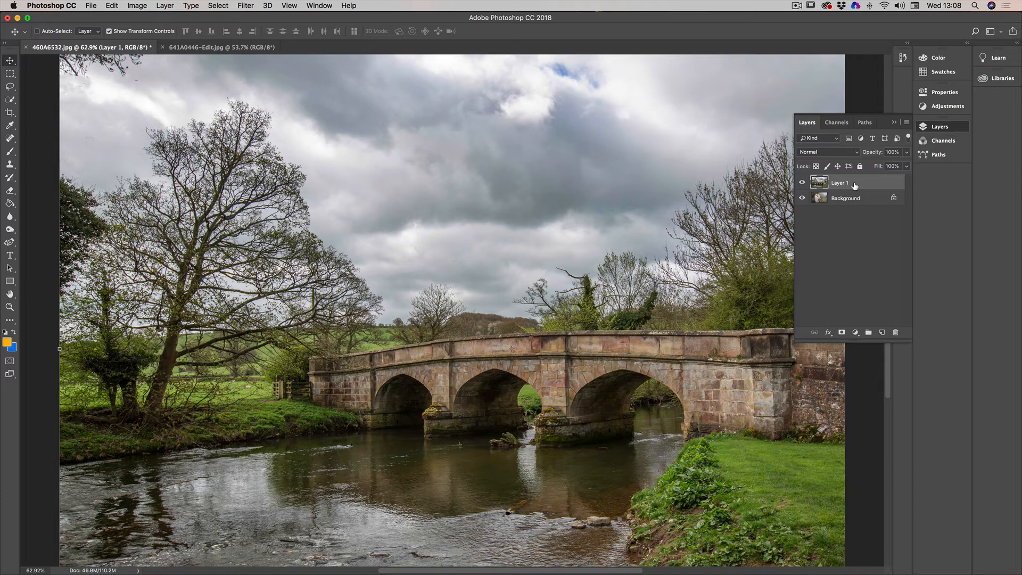
pyautogui.click(801, 198)
pyautogui.click(802, 183)
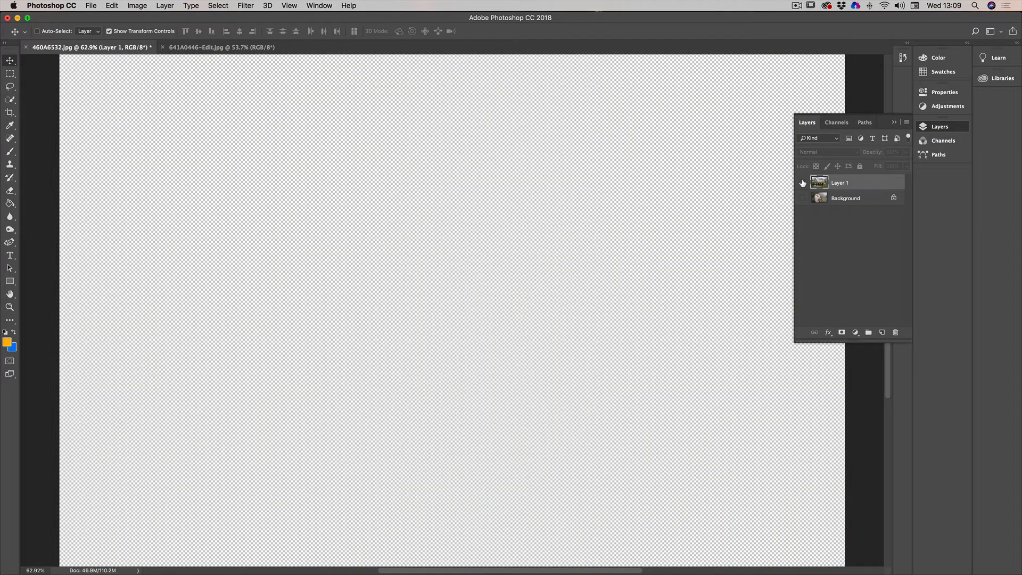
pyautogui.click(802, 198)
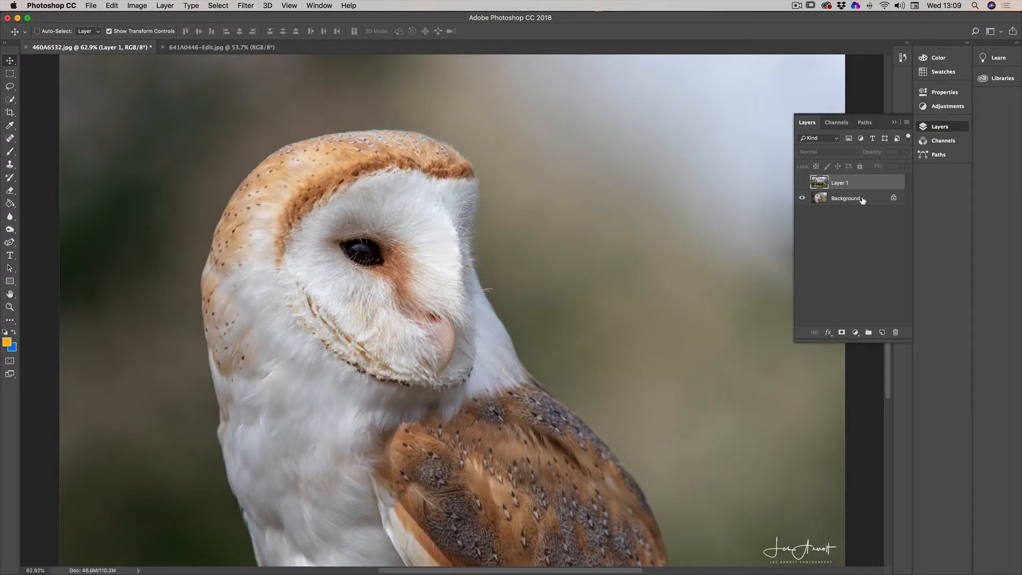
pyautogui.click(802, 182)
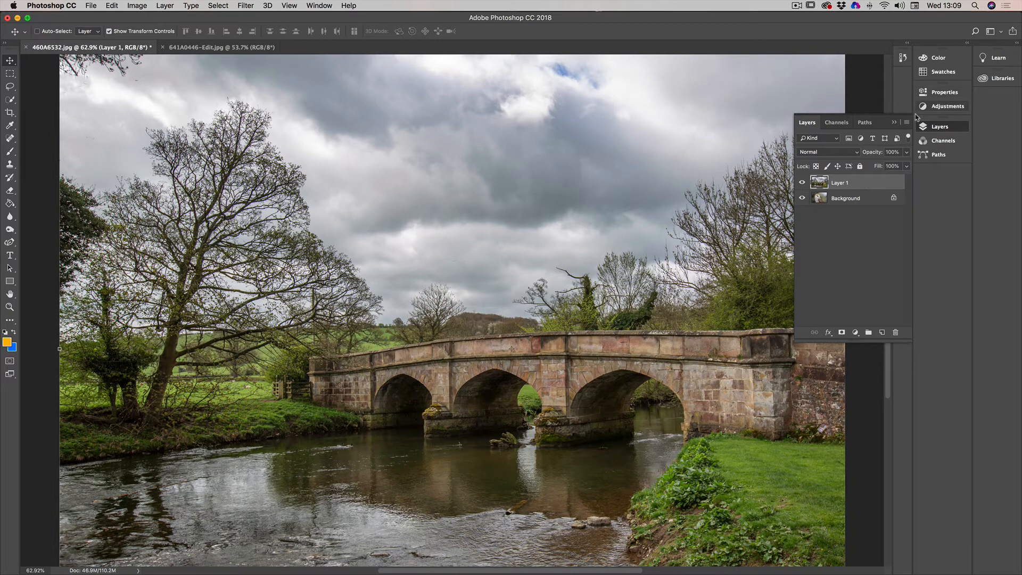
# Try the Darken and Multiply blend modes on the bridge layer over the owl.
pyautogui.click(829, 95)
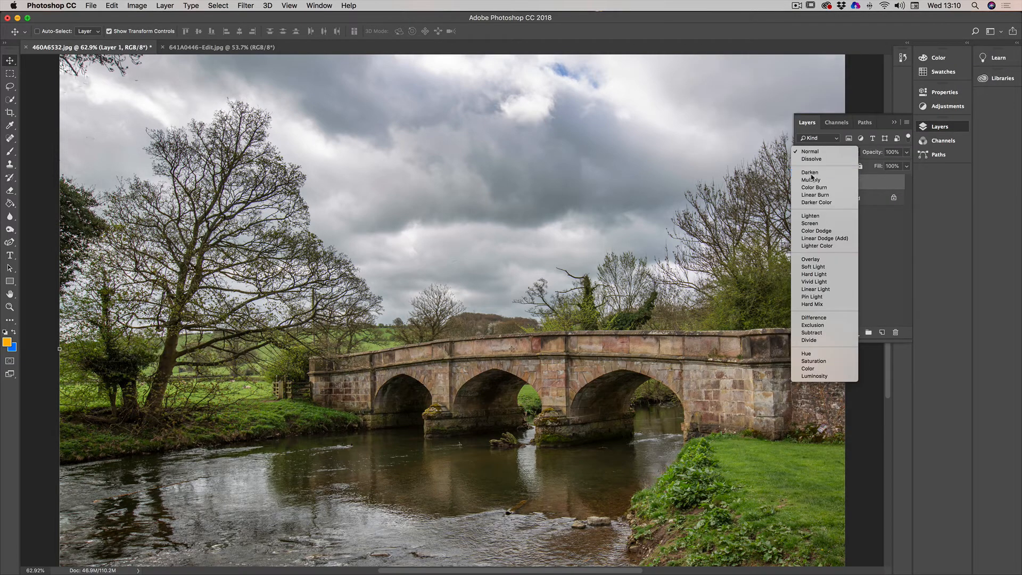
pyautogui.click(810, 173)
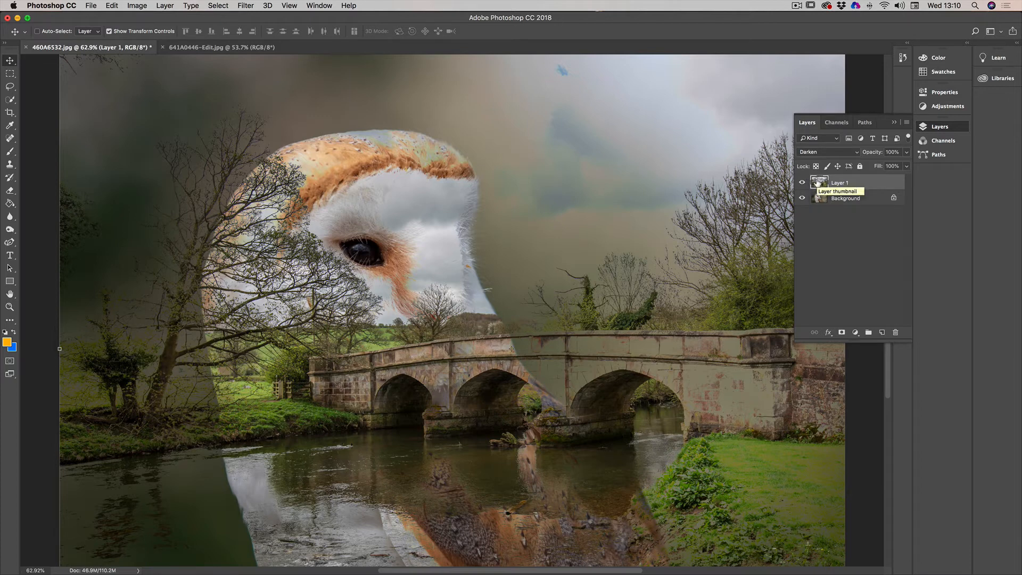
pyautogui.click(838, 158)
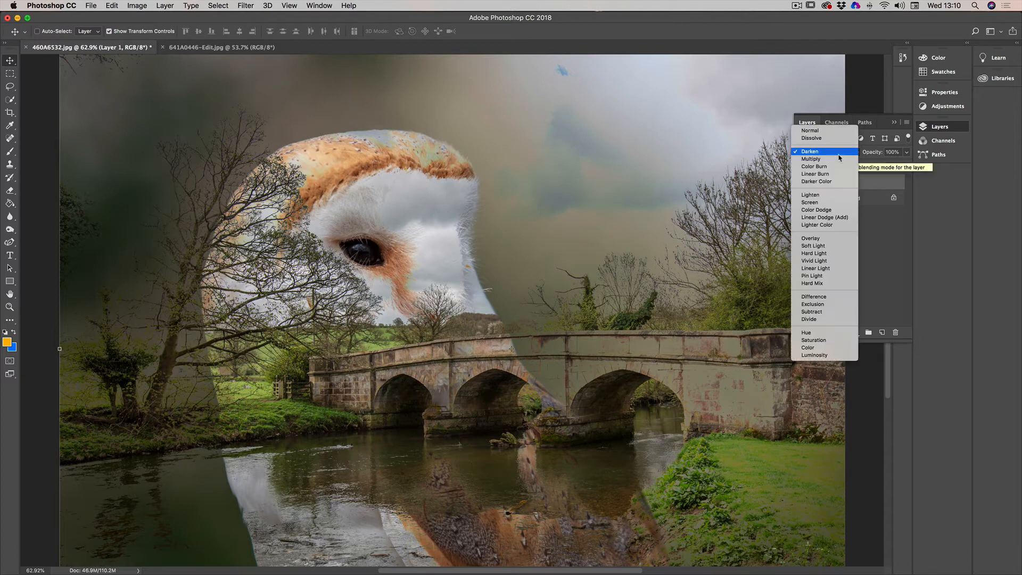
pyautogui.click(825, 162)
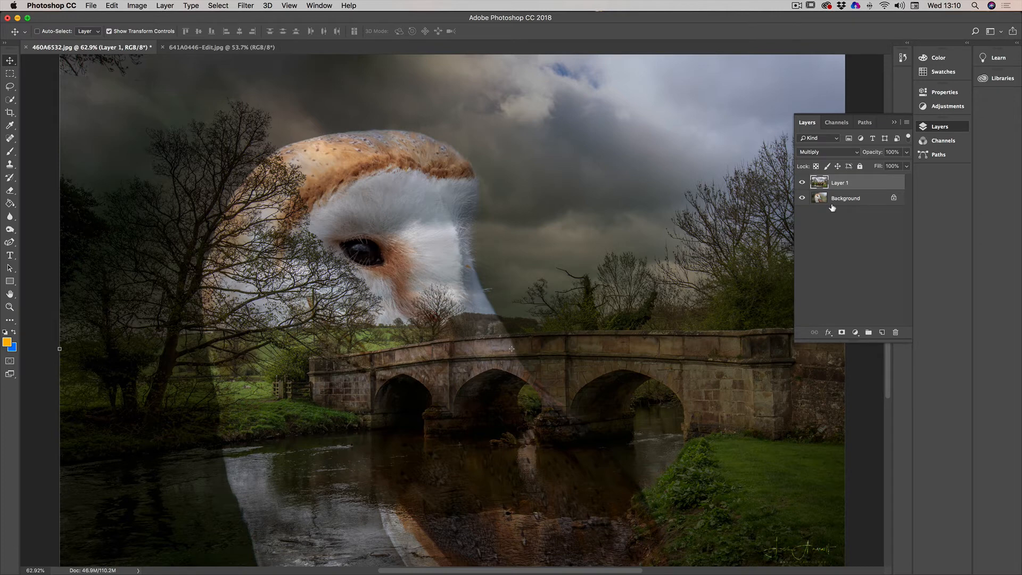
# Try the Color Burn and Linear Burn blend modes on the bridge layer.
pyautogui.click(837, 154)
pyautogui.click(836, 154)
pyautogui.click(834, 155)
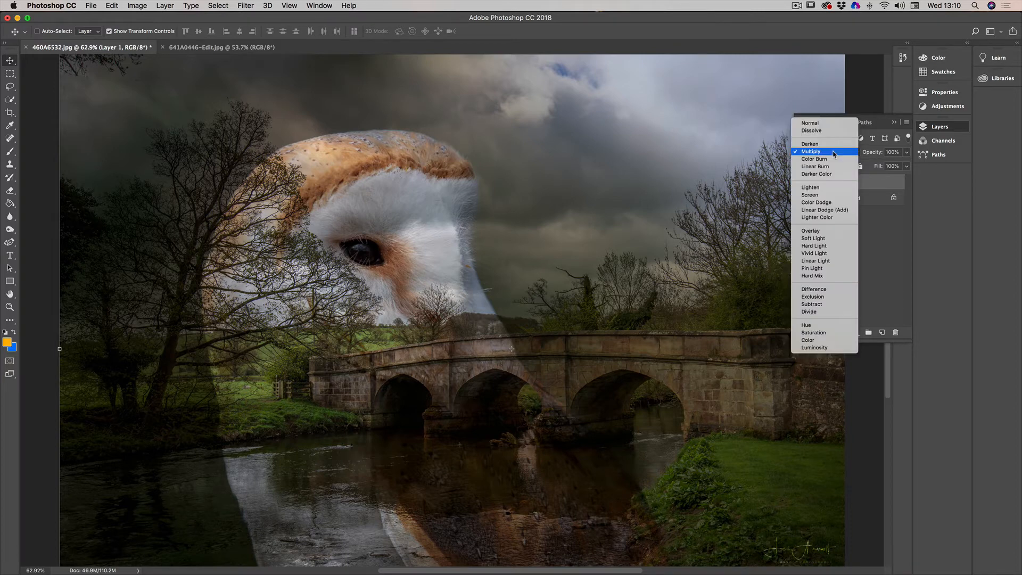
pyautogui.click(828, 160)
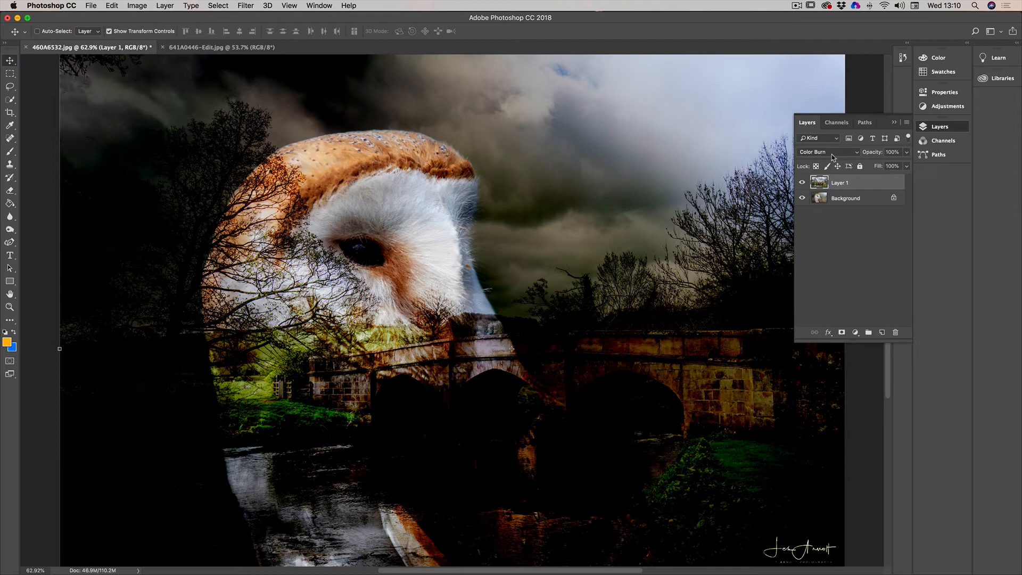
pyautogui.click(834, 157)
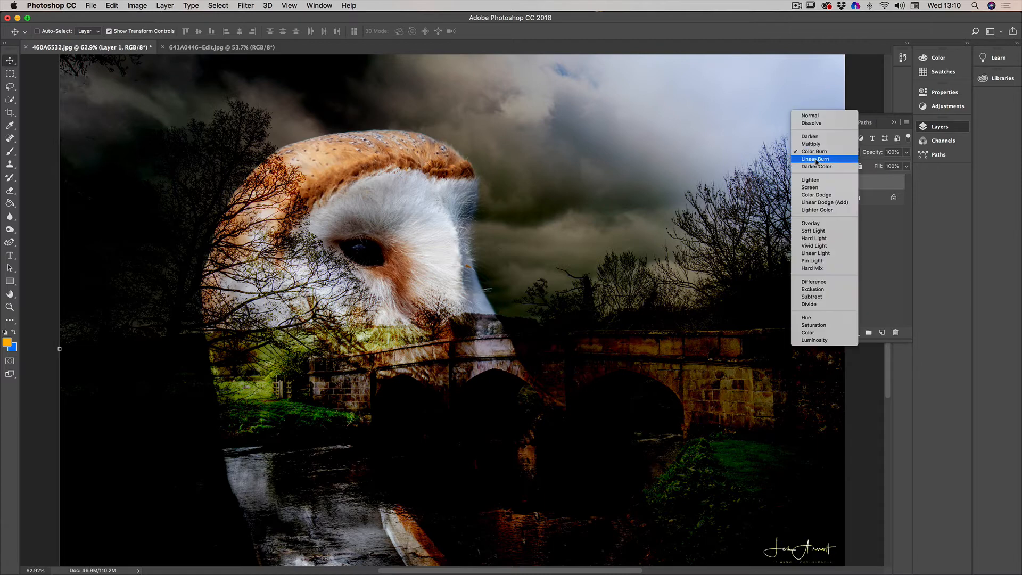
pyautogui.click(815, 160)
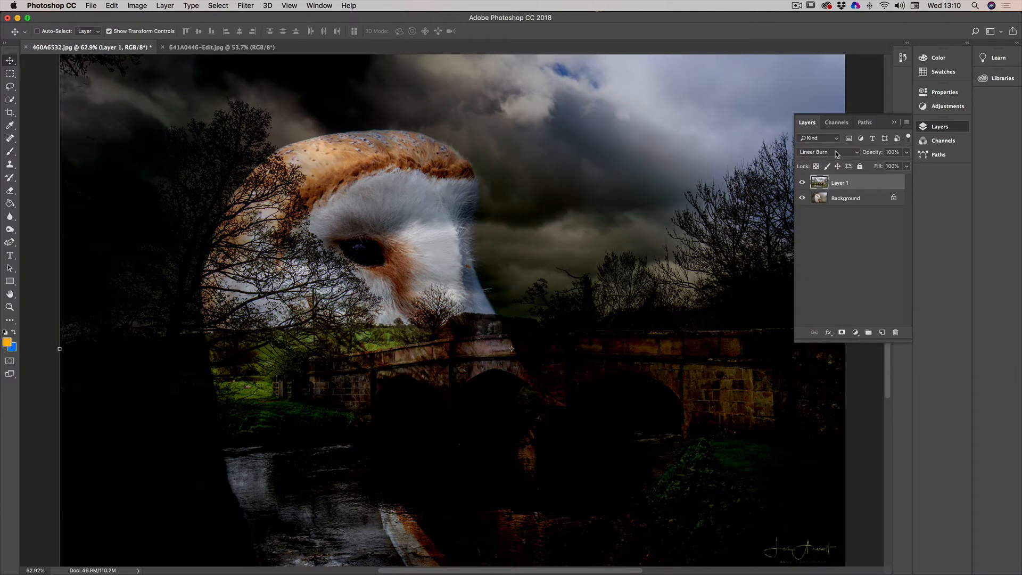
# Try the Darker Color and Lighten blend modes on the bridge layer.
pyautogui.click(837, 154)
pyautogui.click(836, 154)
pyautogui.click(836, 154)
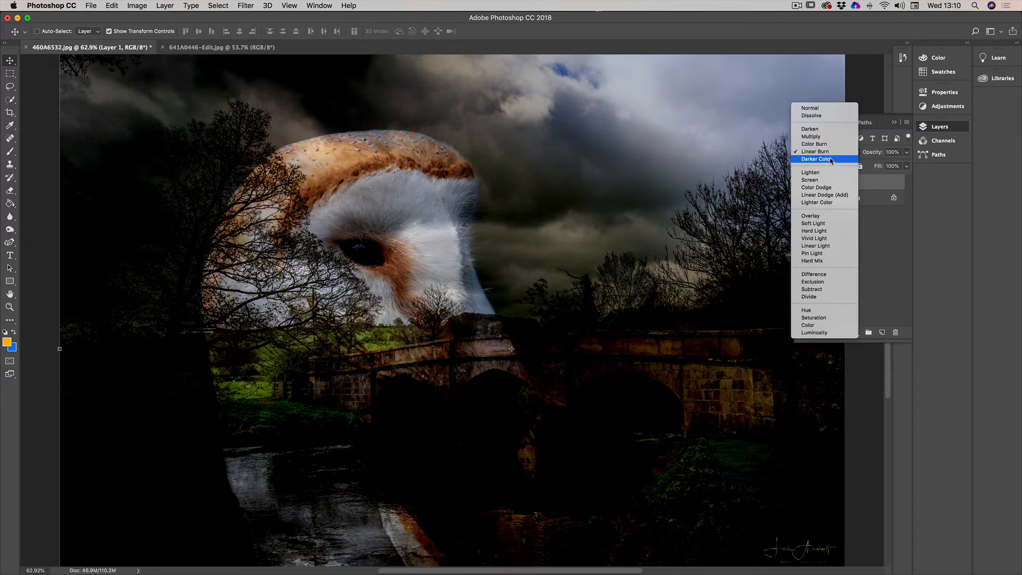
pyautogui.click(831, 160)
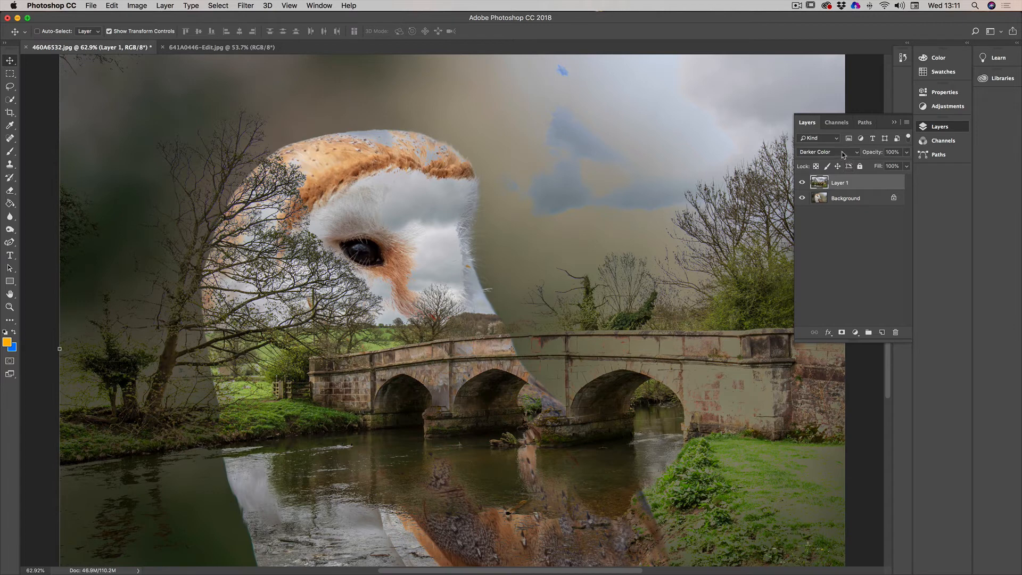
pyautogui.click(842, 153)
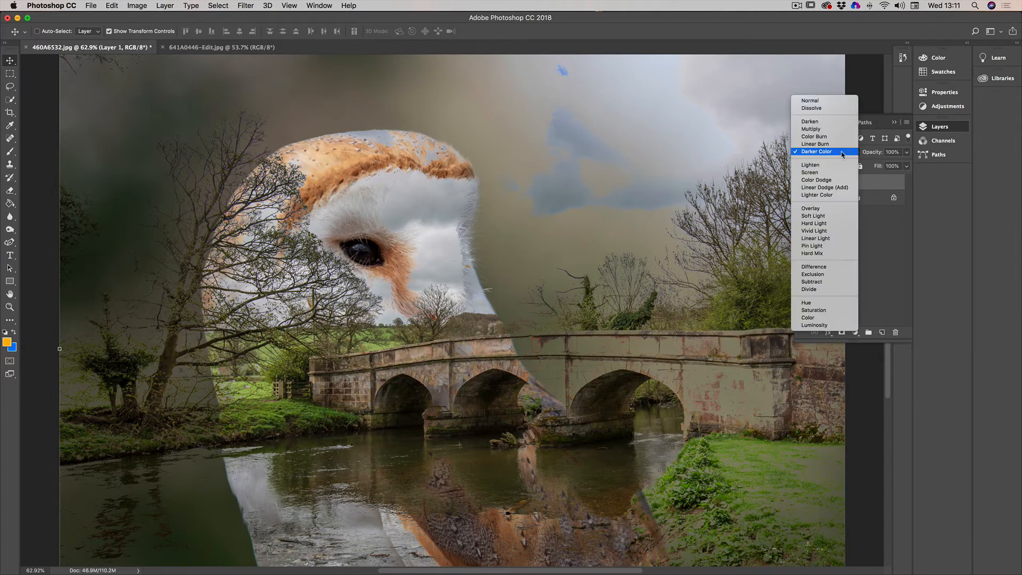
pyautogui.click(814, 165)
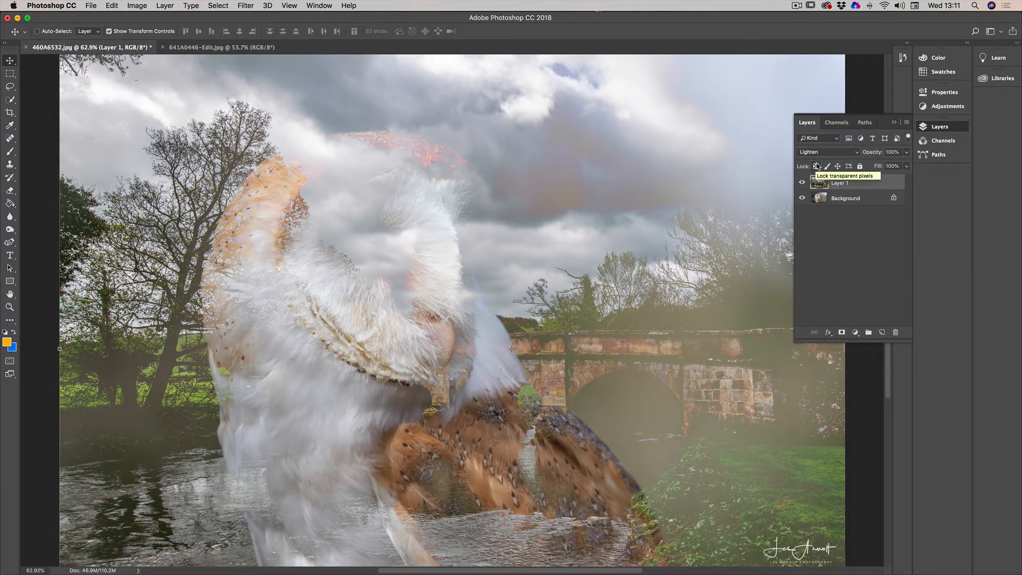
# Try the Screen and Color Dodge blend modes on the bridge layer.
pyautogui.click(820, 152)
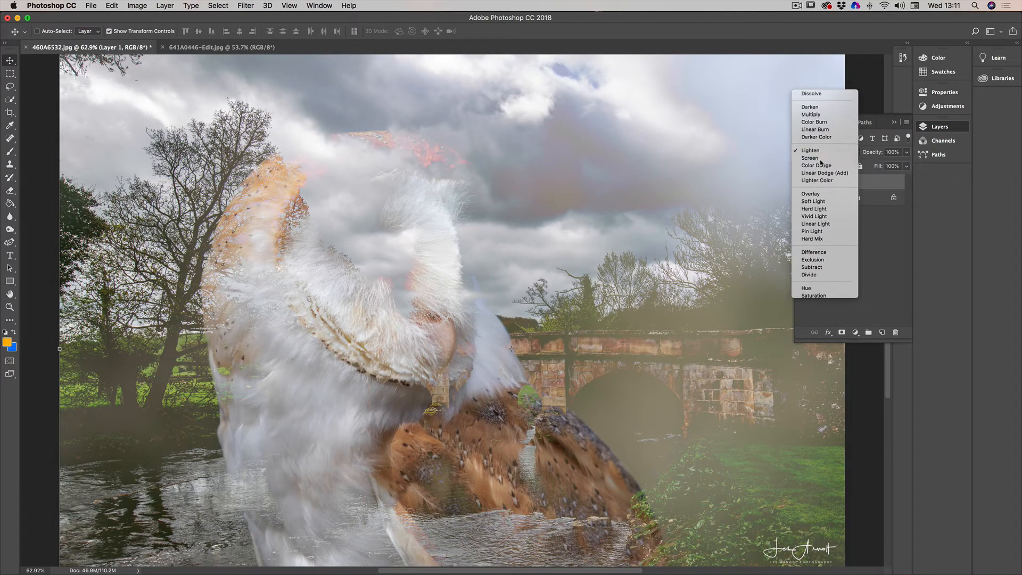
pyautogui.click(819, 159)
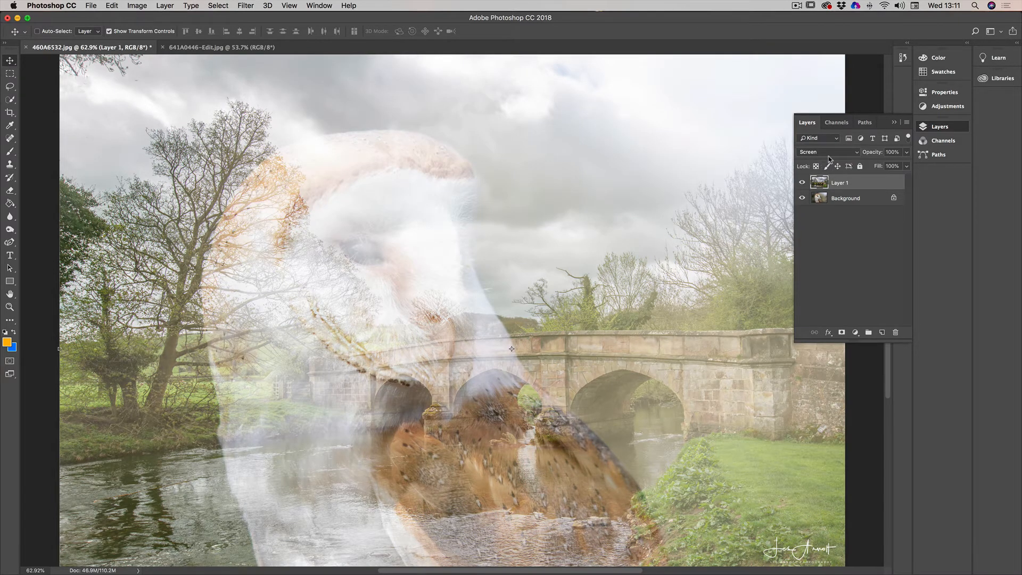
pyautogui.click(829, 154)
pyautogui.click(828, 162)
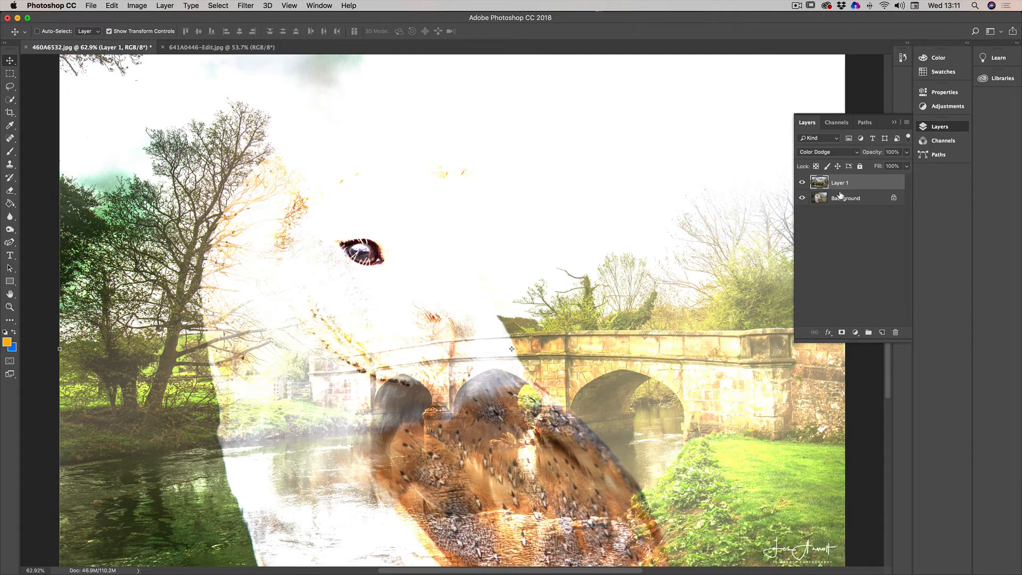
# Try the Linear Dodge (Add) and Lighter Color blend modes on the bridge layer.
pyautogui.click(835, 154)
pyautogui.click(835, 152)
pyautogui.click(835, 152)
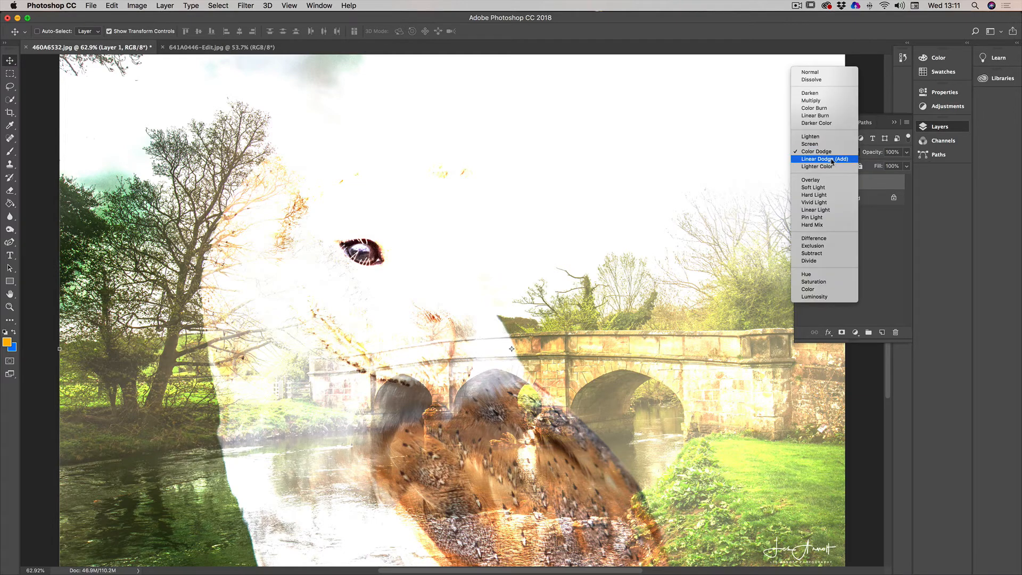
pyautogui.click(832, 160)
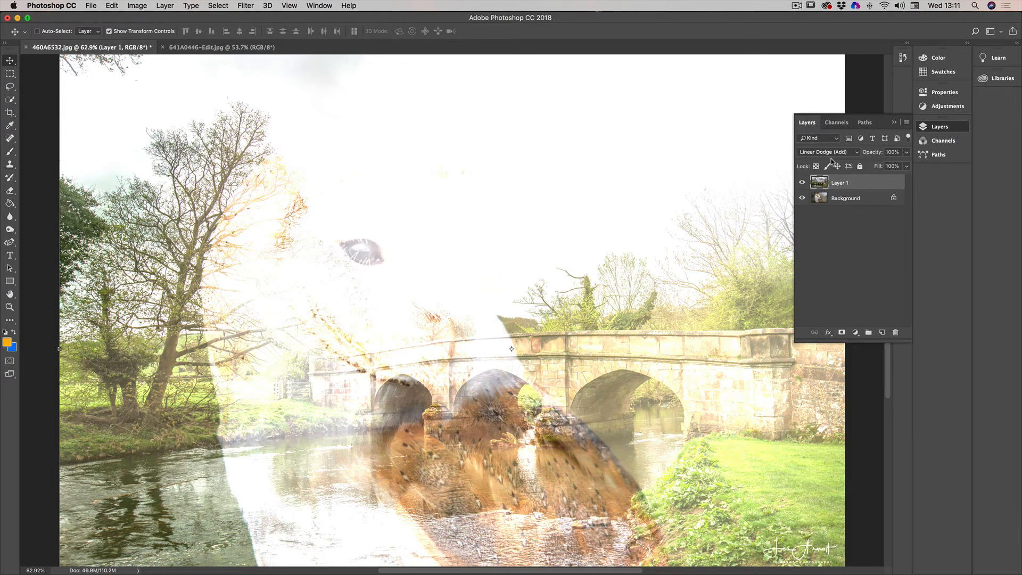
pyautogui.click(832, 154)
pyautogui.click(833, 163)
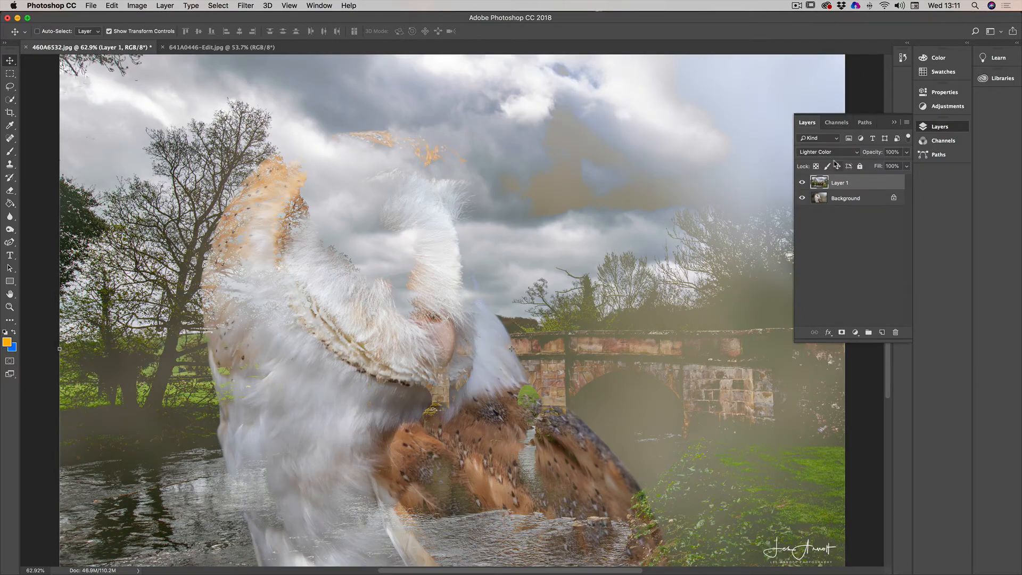
# Set the bridge layer's blend mode to Overlay.
pyautogui.click(834, 155)
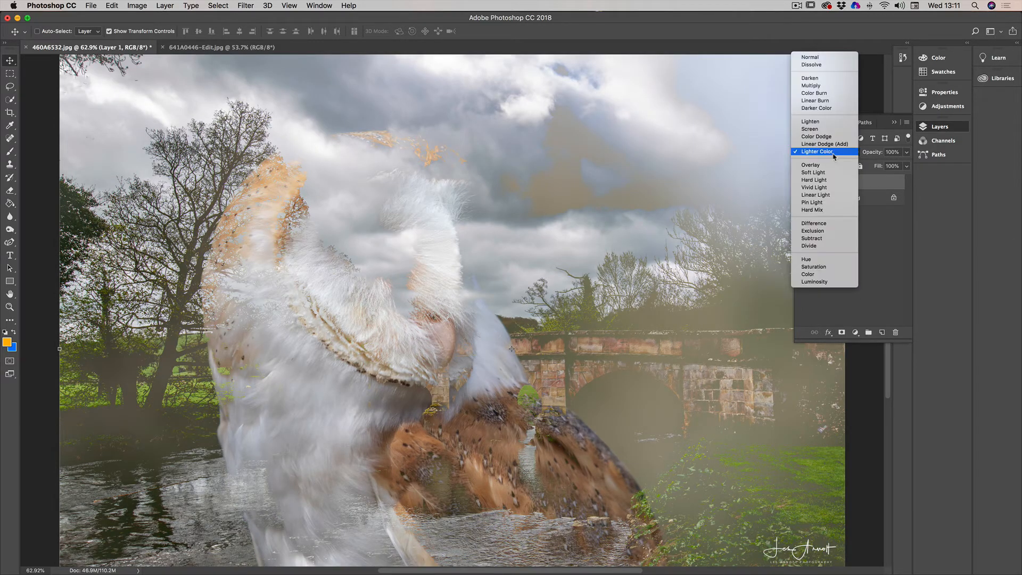
pyautogui.click(820, 166)
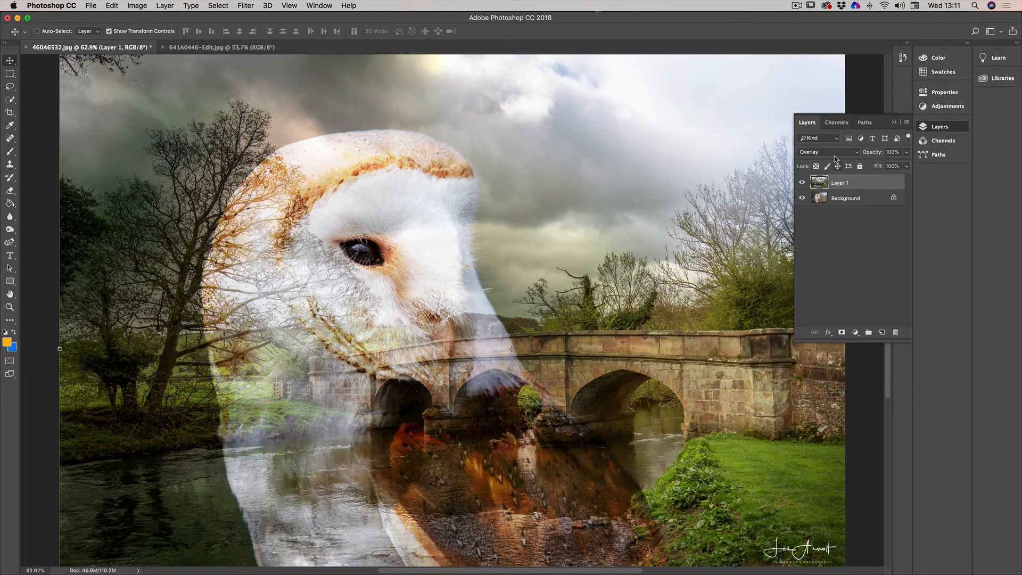
# Try the Soft Light blend mode on the bridge layer, keeping its opacity at 100%.
pyautogui.click(835, 157)
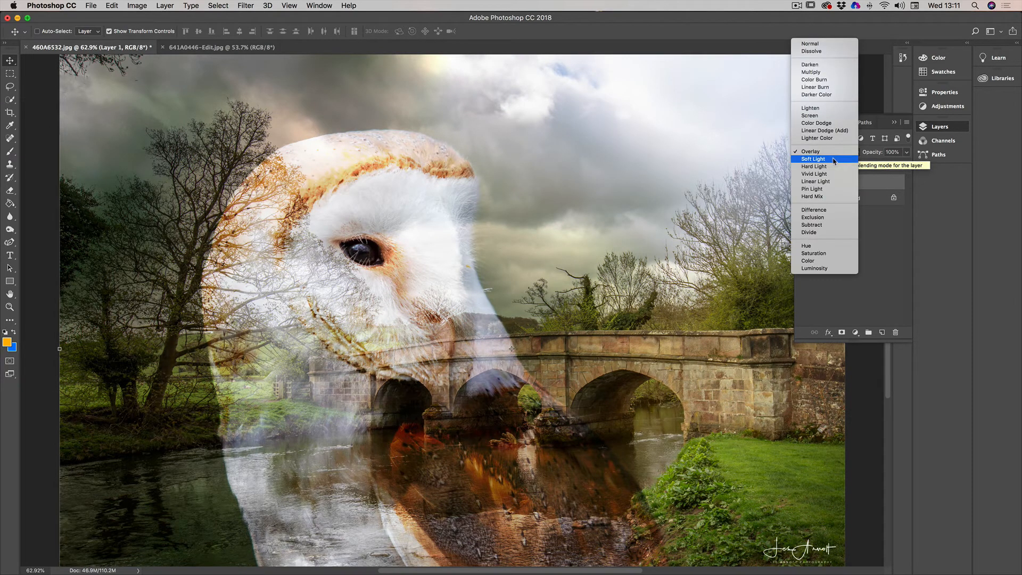
pyautogui.click(834, 159)
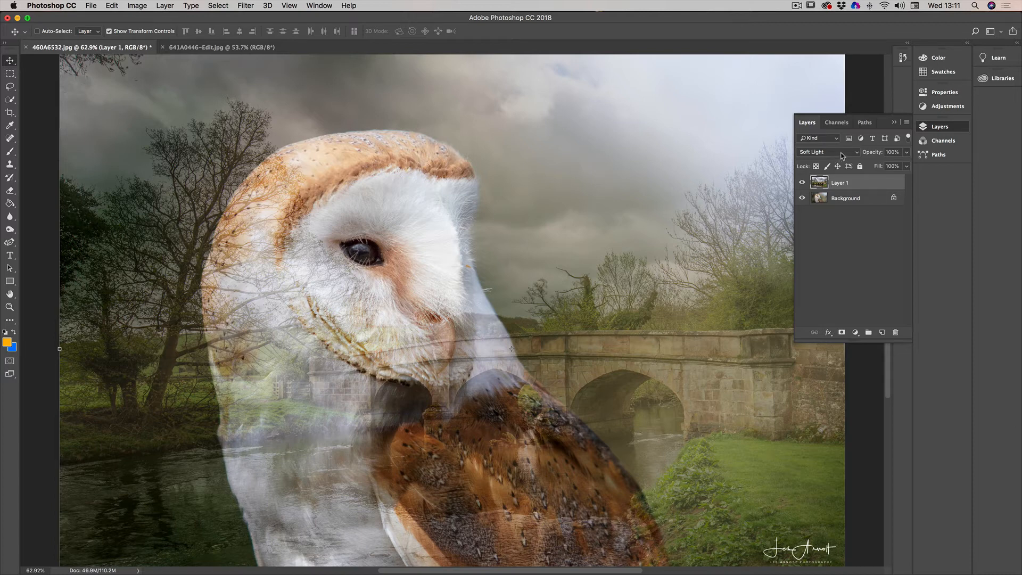
pyautogui.click(906, 152)
pyautogui.moveTo(907, 164)
pyautogui.mouseDown()
pyautogui.moveTo(877, 165)
pyautogui.moveTo(919, 166)
pyautogui.mouseUp()
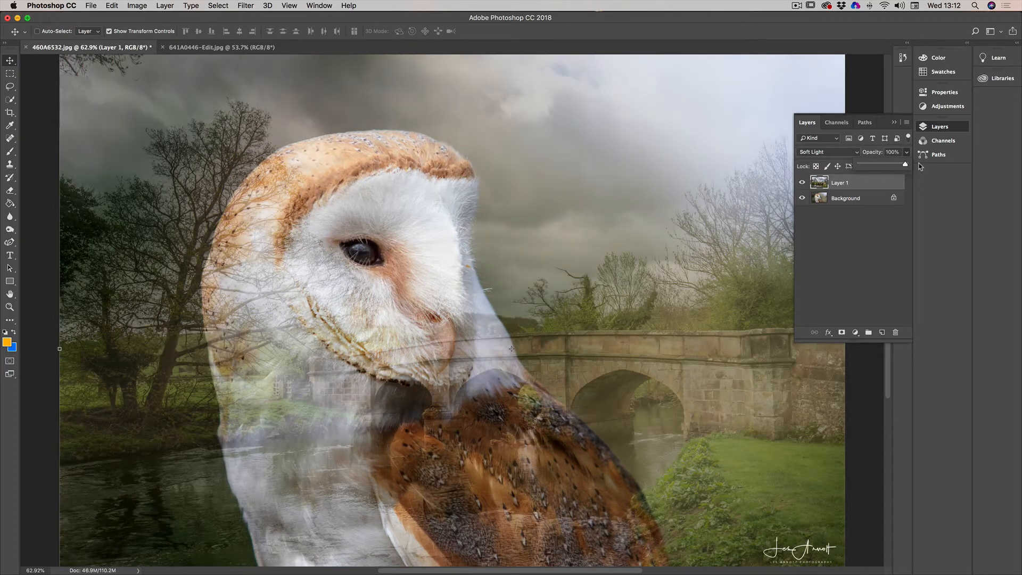
# Try the Hard Light and Vivid Light blend modes on the bridge layer.
pyautogui.click(829, 153)
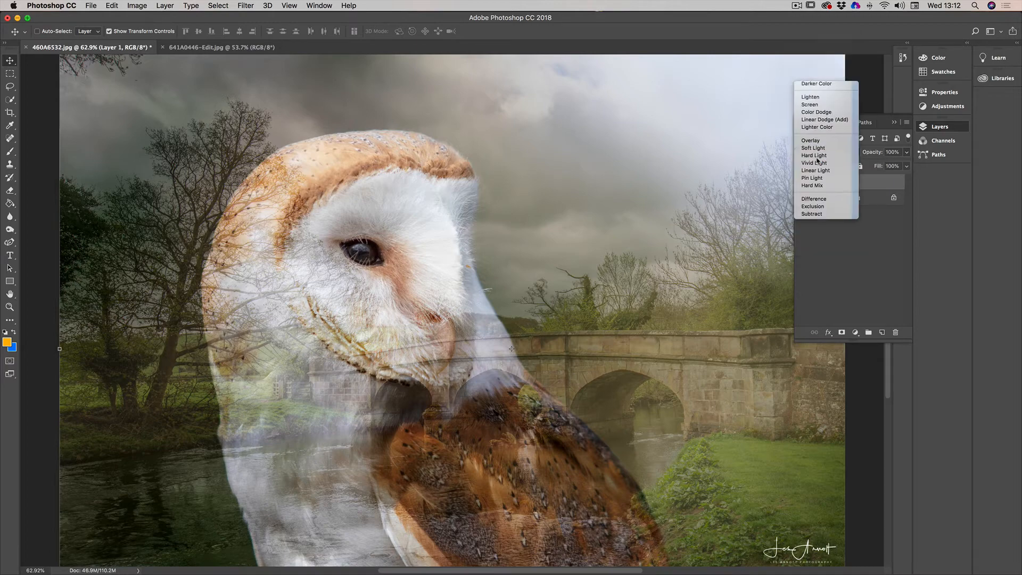
pyautogui.click(817, 155)
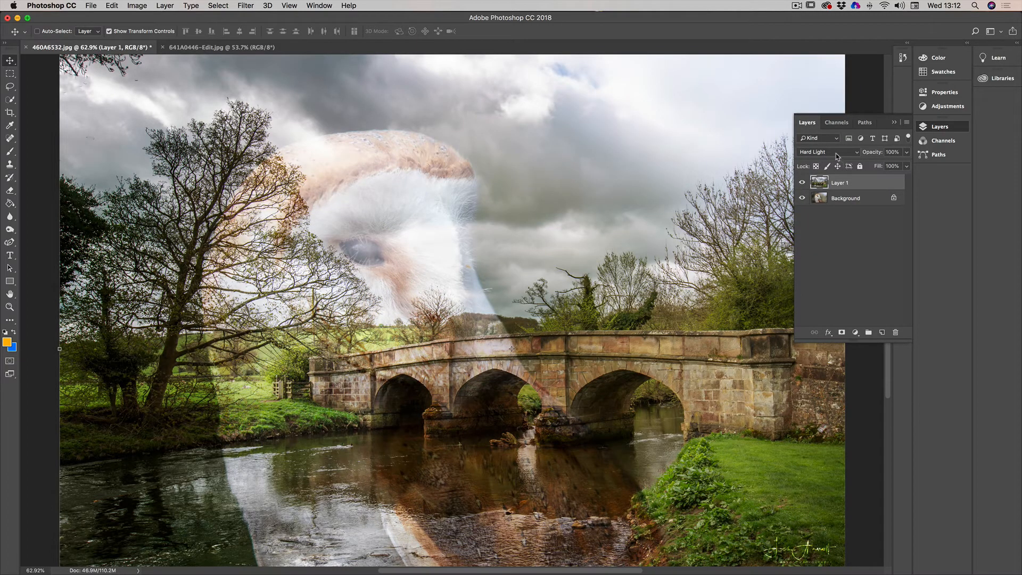
pyautogui.click(838, 155)
pyautogui.click(829, 159)
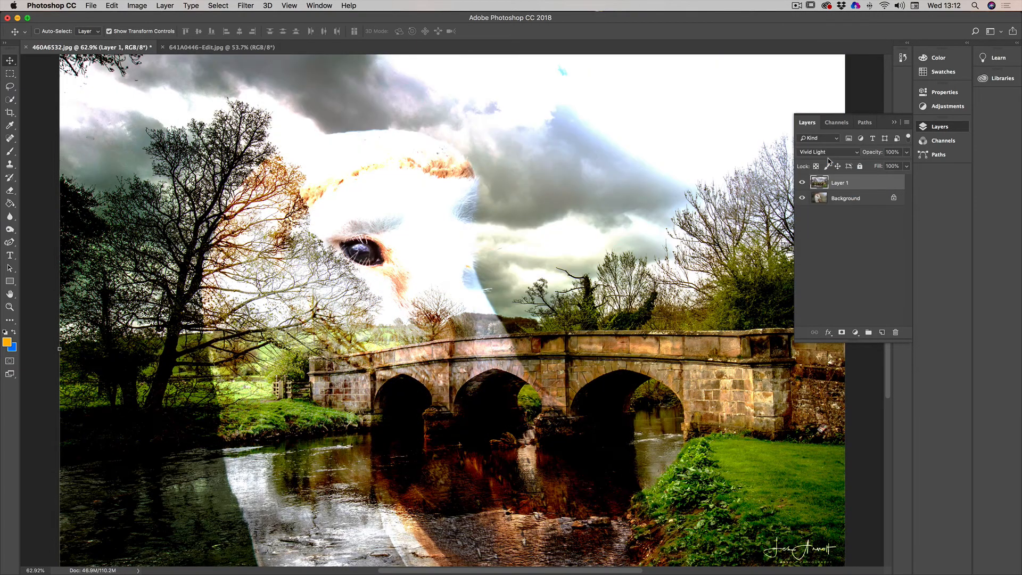
# Try the Difference and Exclusion blend modes on the bridge layer.
pyautogui.click(842, 154)
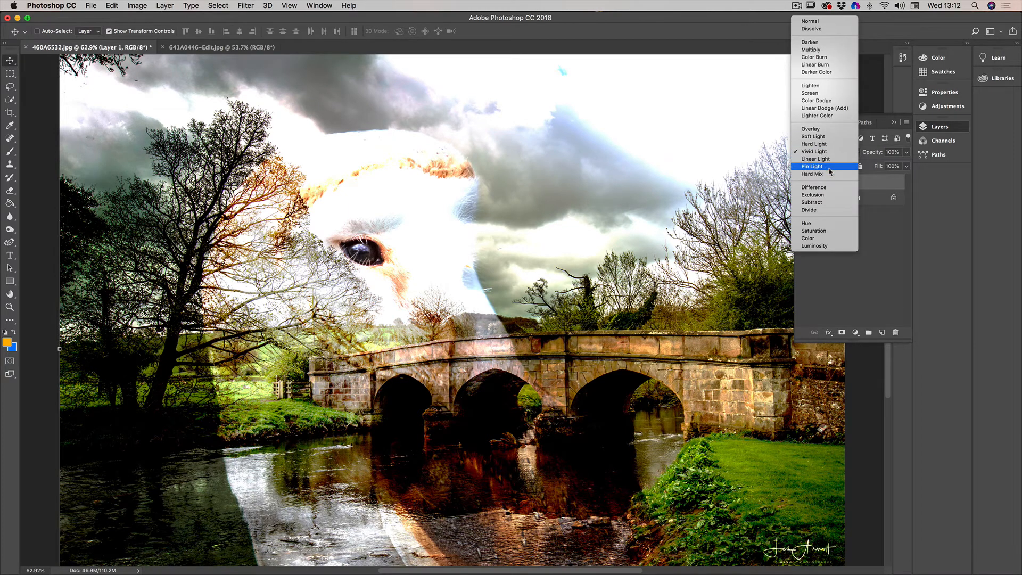
pyautogui.click(830, 186)
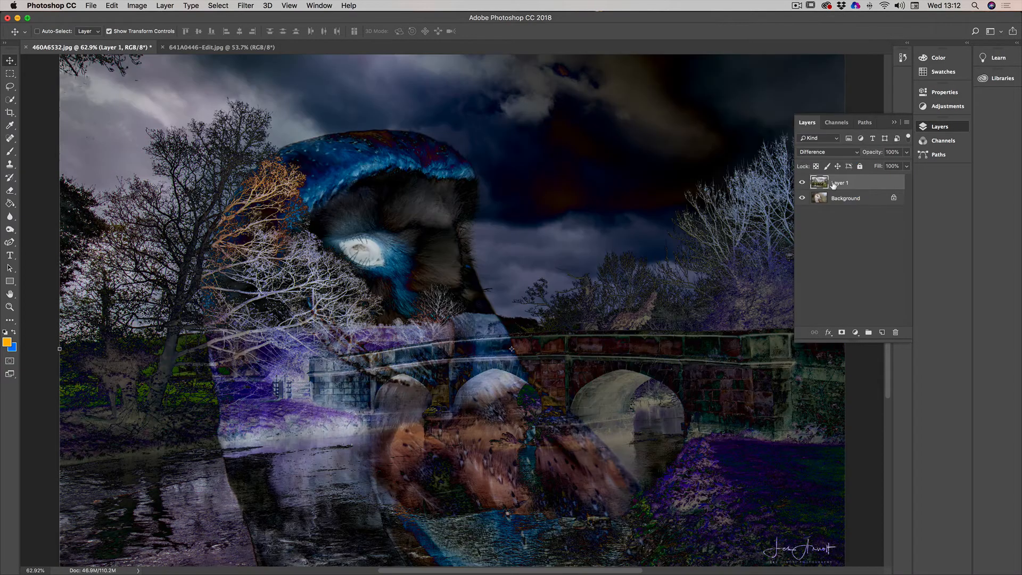
pyautogui.click(833, 153)
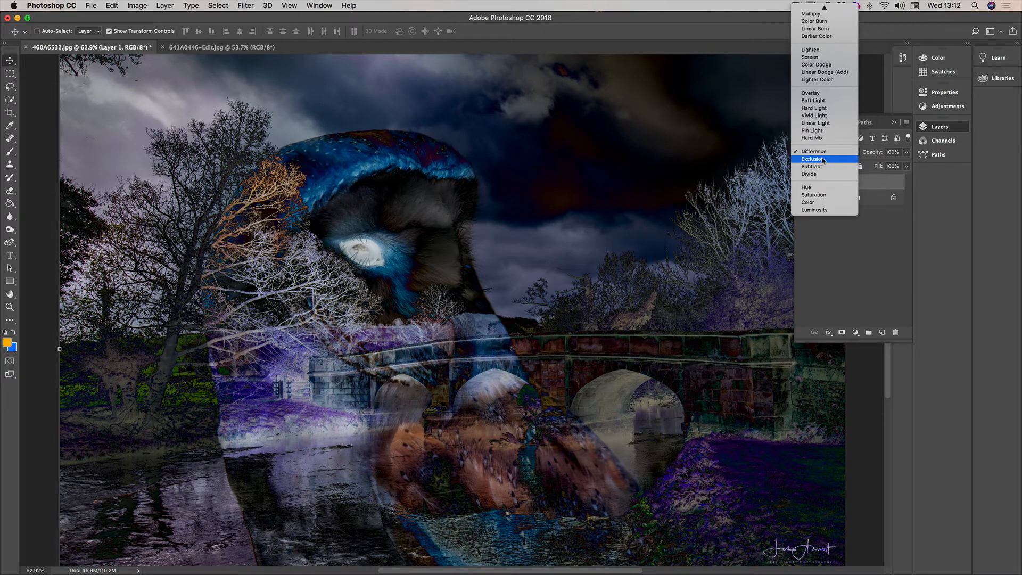
pyautogui.click(823, 160)
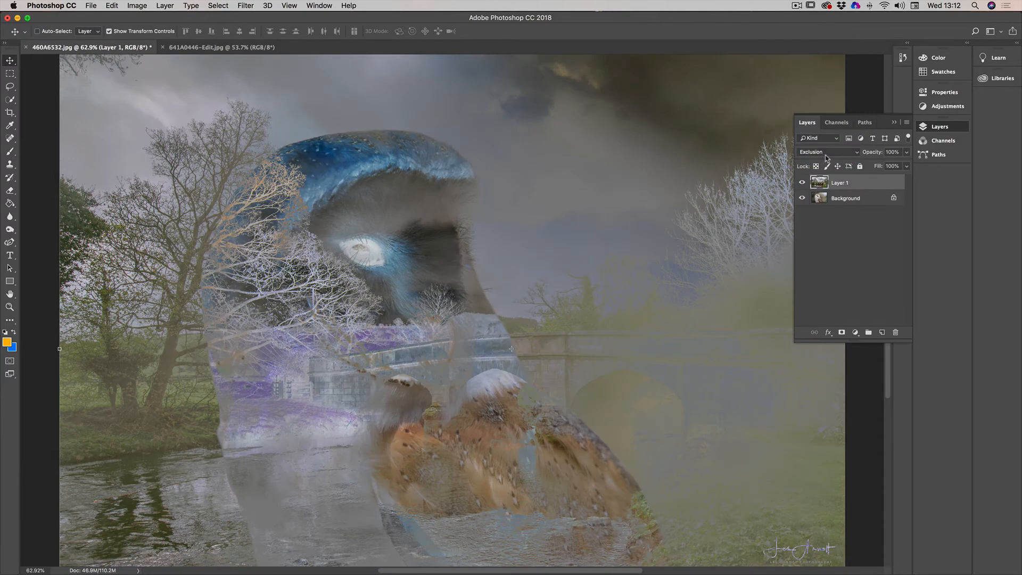
# Try the Subtract and Divide blend modes on the bridge layer.
pyautogui.click(826, 154)
pyautogui.click(823, 159)
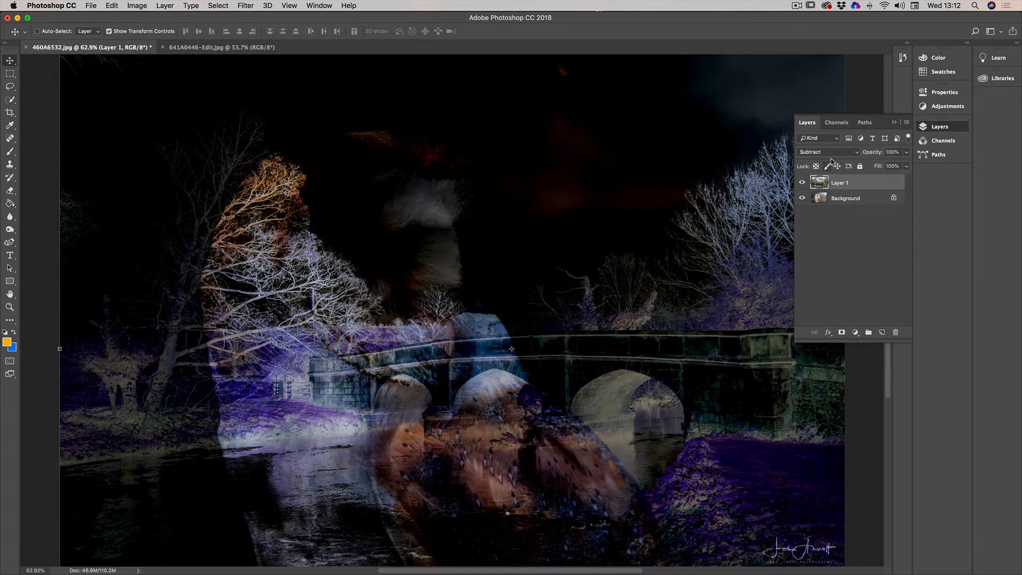
pyautogui.click(831, 159)
pyautogui.click(828, 162)
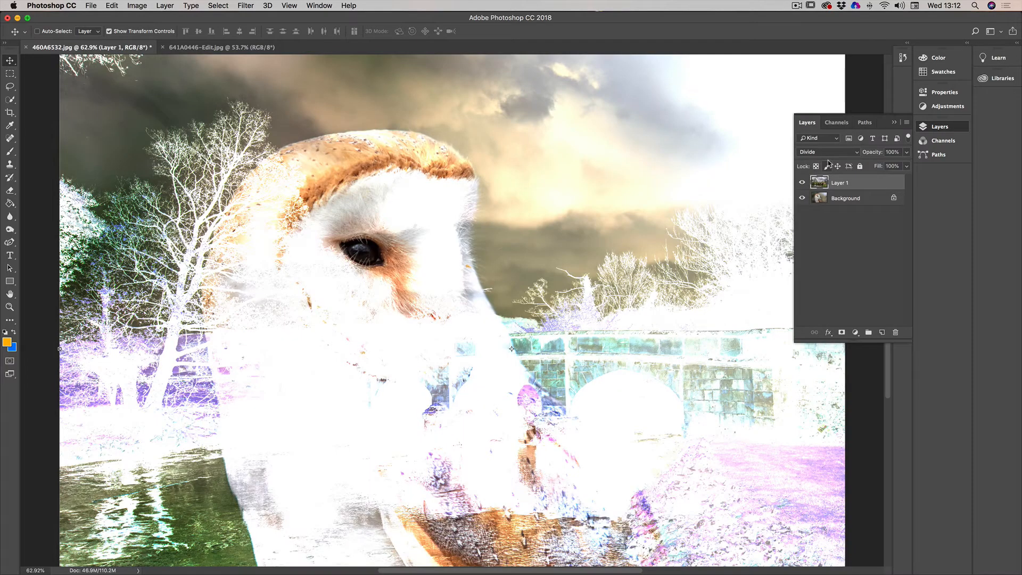
# Try the Hue and Saturation blend modes on the bridge layer.
pyautogui.click(841, 159)
pyautogui.click(836, 165)
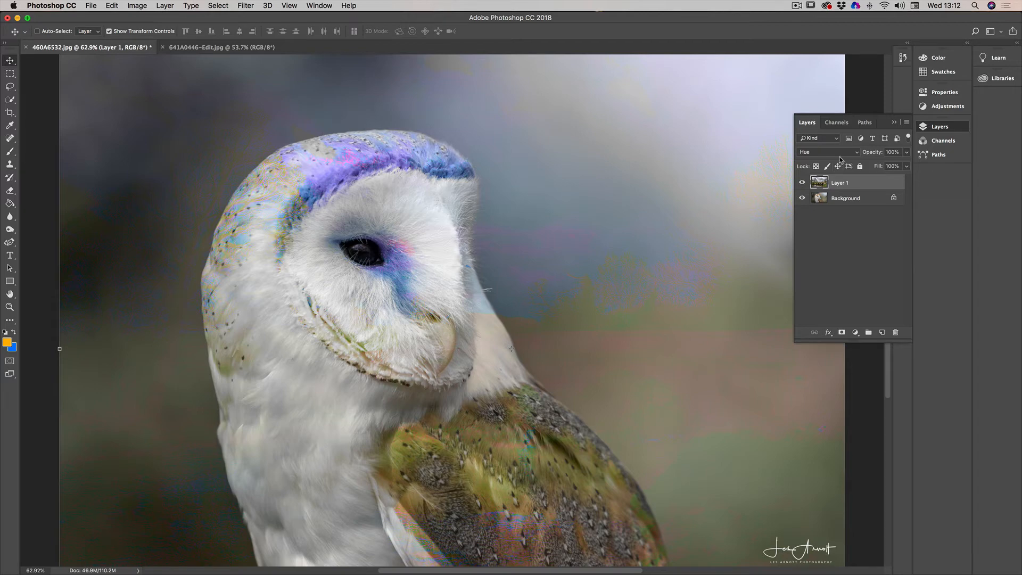
pyautogui.click(839, 159)
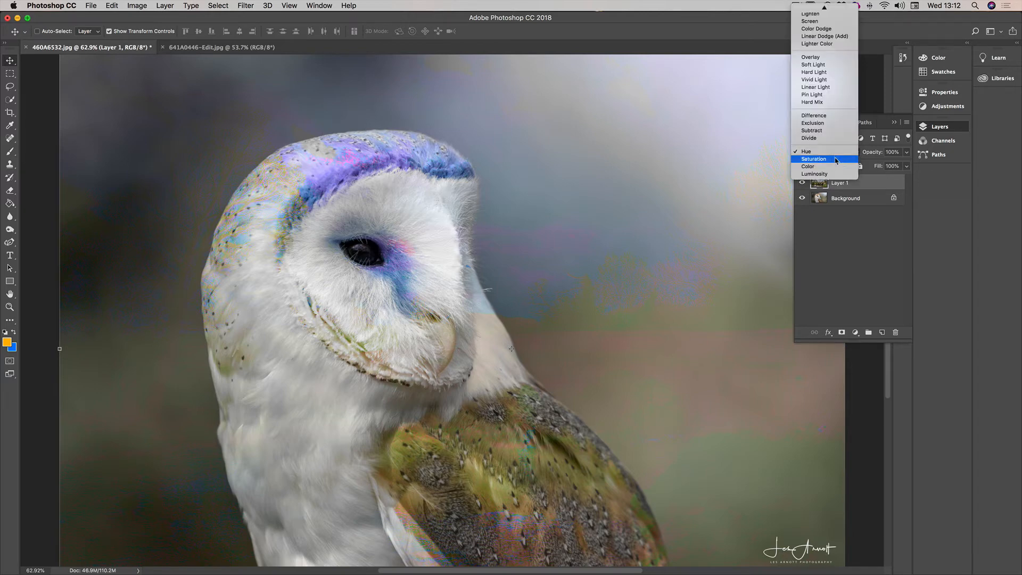
pyautogui.click(836, 159)
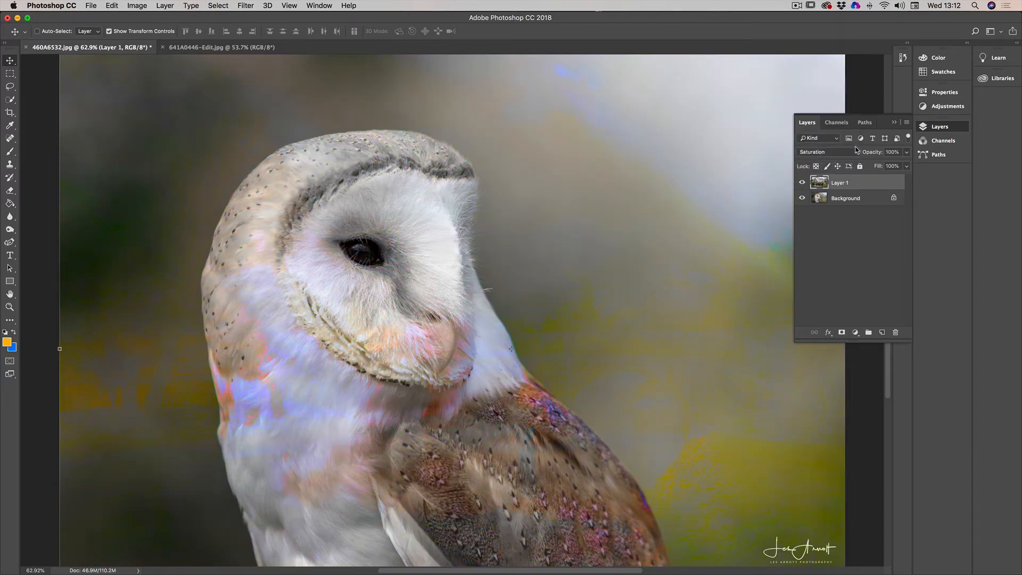
# Try the Color and Luminosity blend modes on the bridge layer.
pyautogui.click(844, 154)
pyautogui.click(835, 160)
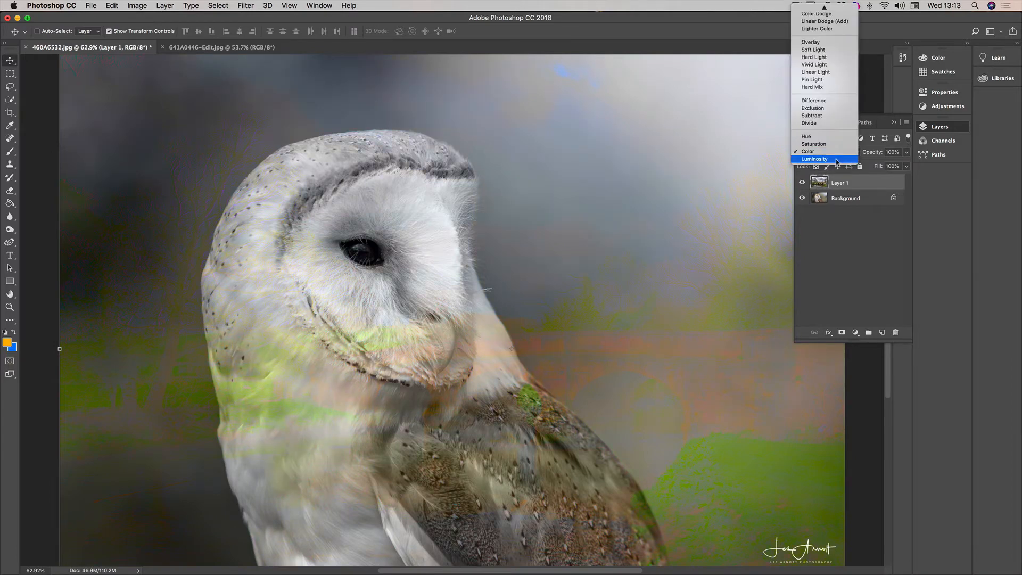
pyautogui.click(838, 158)
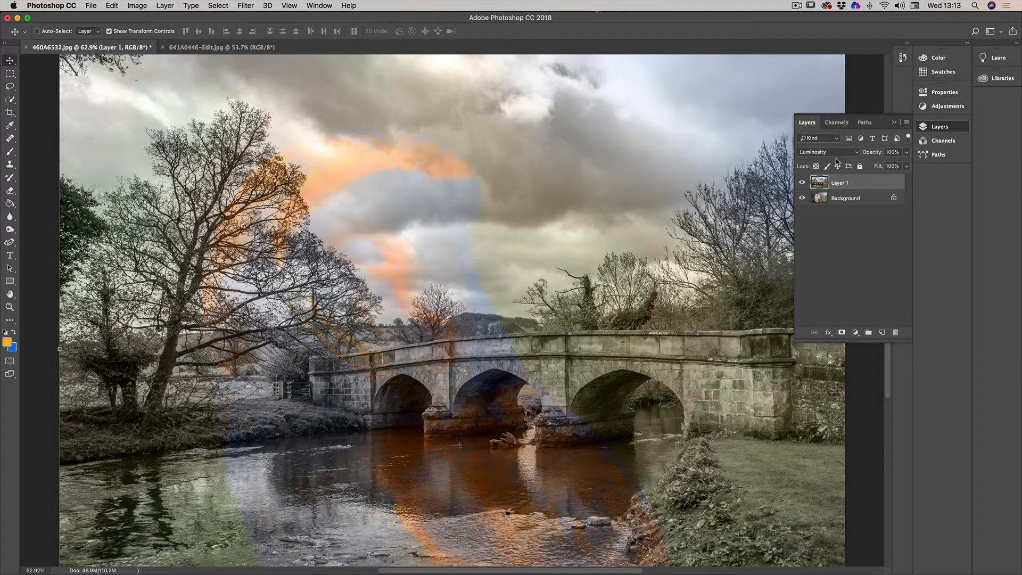
# Return the bridge layer's blend mode to Normal and shift the bridge photo leftward, keeping its top edge at the canvas top.
pyautogui.click(838, 155)
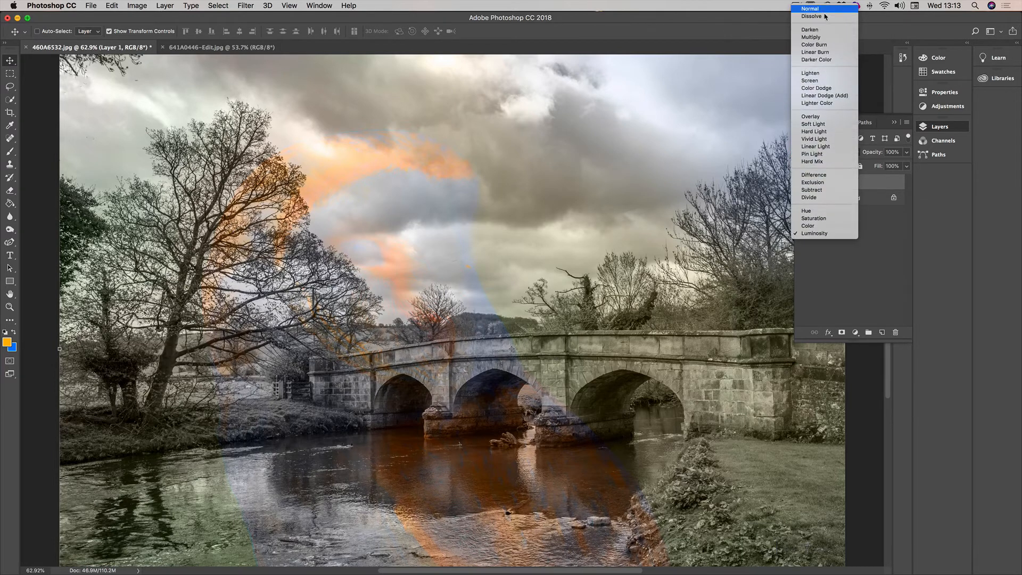
pyautogui.click(820, 15)
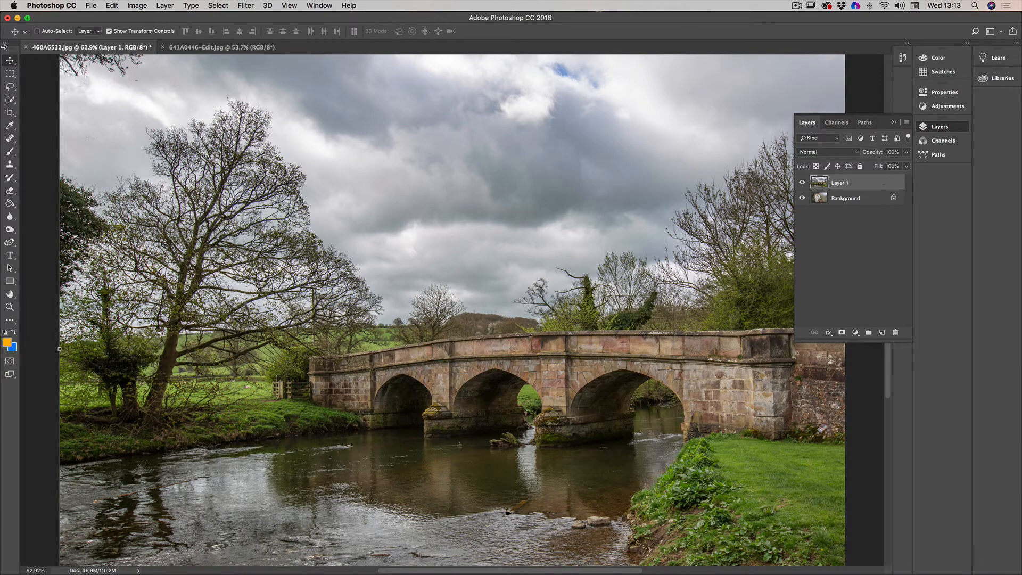
pyautogui.moveTo(433, 210); pyautogui.dragTo(493, 283)
pyautogui.moveTo(385, 241); pyautogui.dragTo(328, 238)
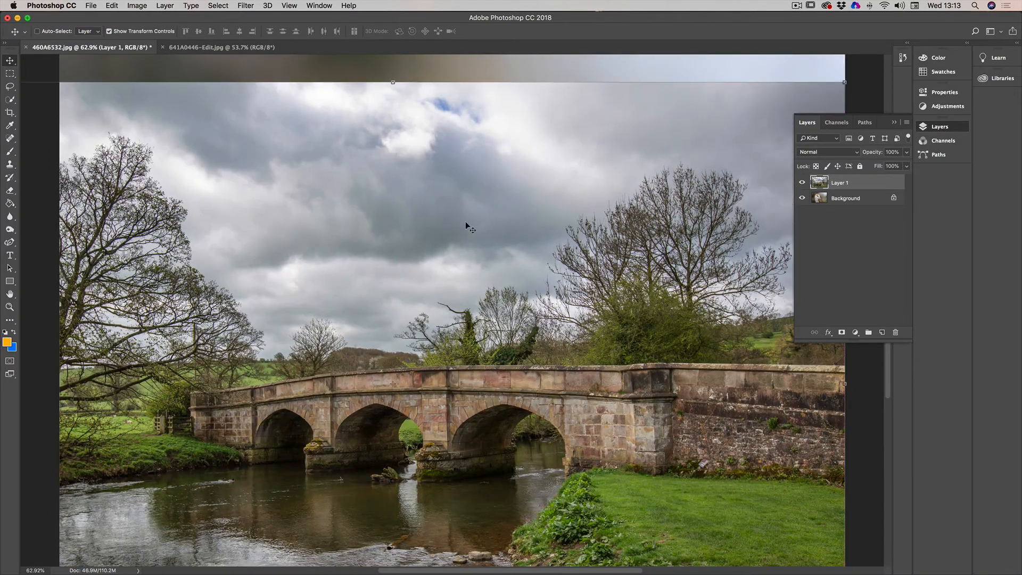
pyautogui.moveTo(466, 226); pyautogui.dragTo(468, 190)
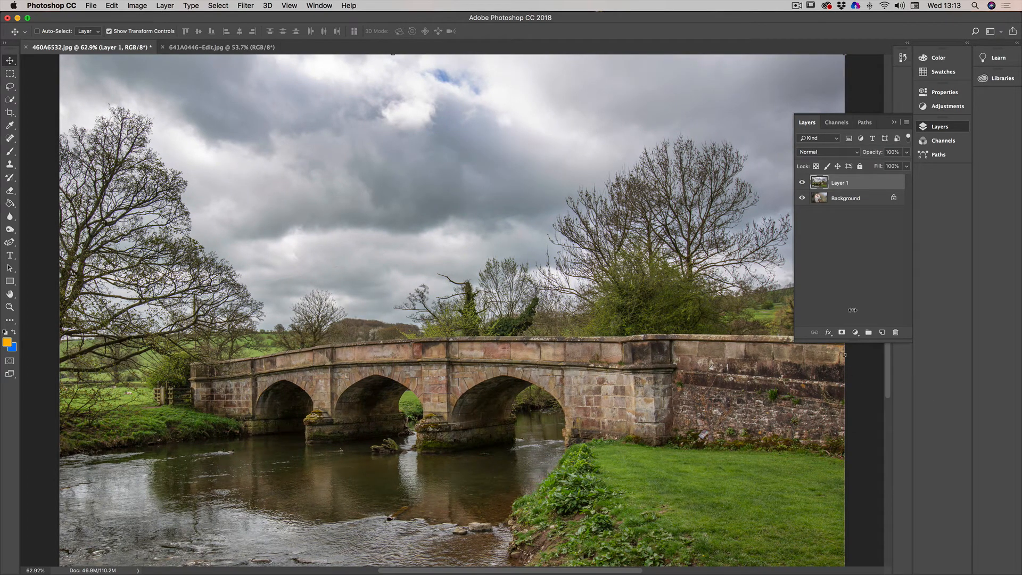
pyautogui.click(852, 310)
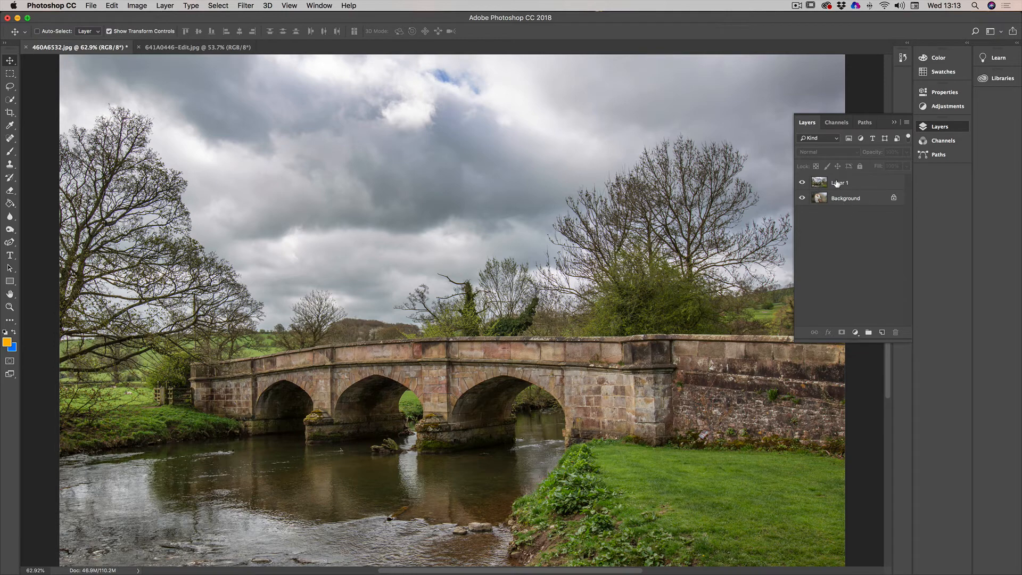
# Open the lamb photo 460A1192-Edit.jpg from the Ilam folder.
pyautogui.click(91, 5)
pyautogui.click(96, 28)
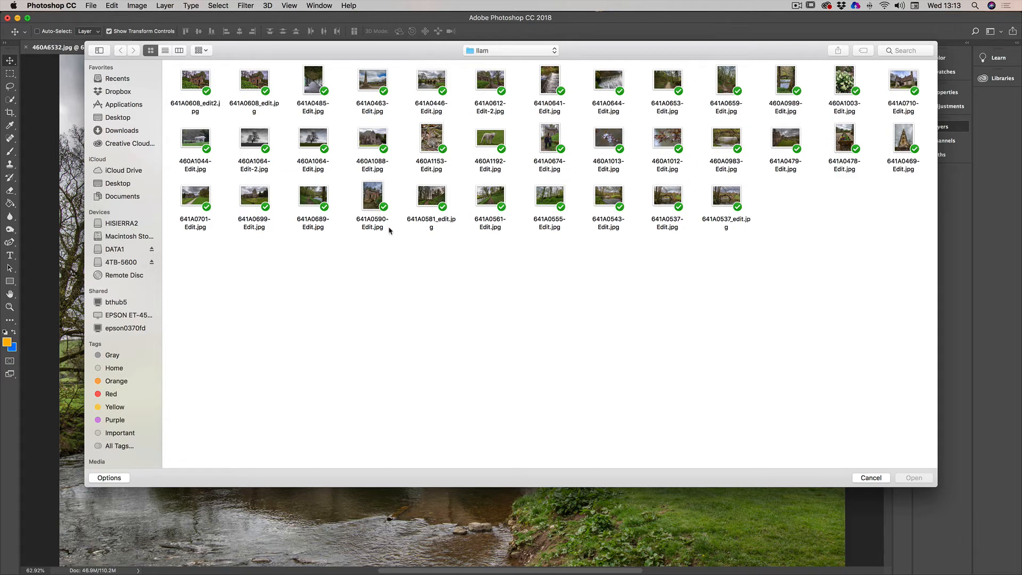
pyautogui.click(488, 143)
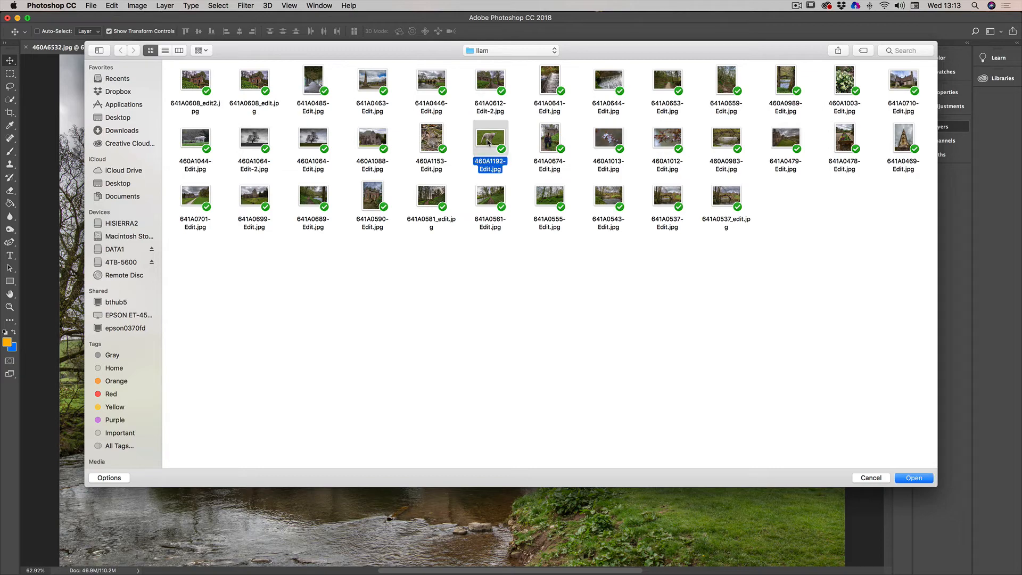
pyautogui.doubleClick(489, 143)
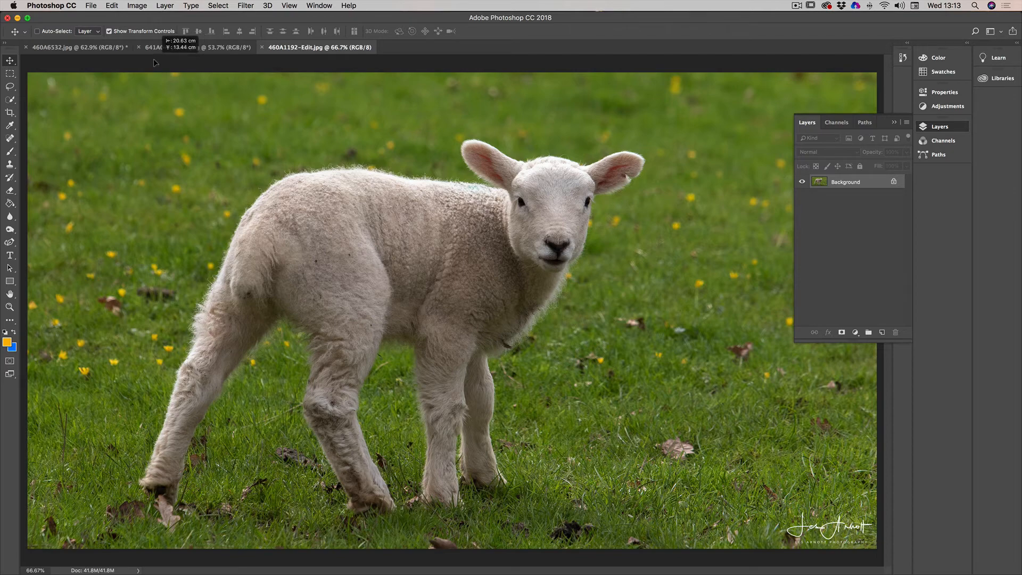
# Copy the lamb photo into 460A6532.jpg as a new layer above the bridge and position it slightly below the canvas top.
pyautogui.click(112, 48)
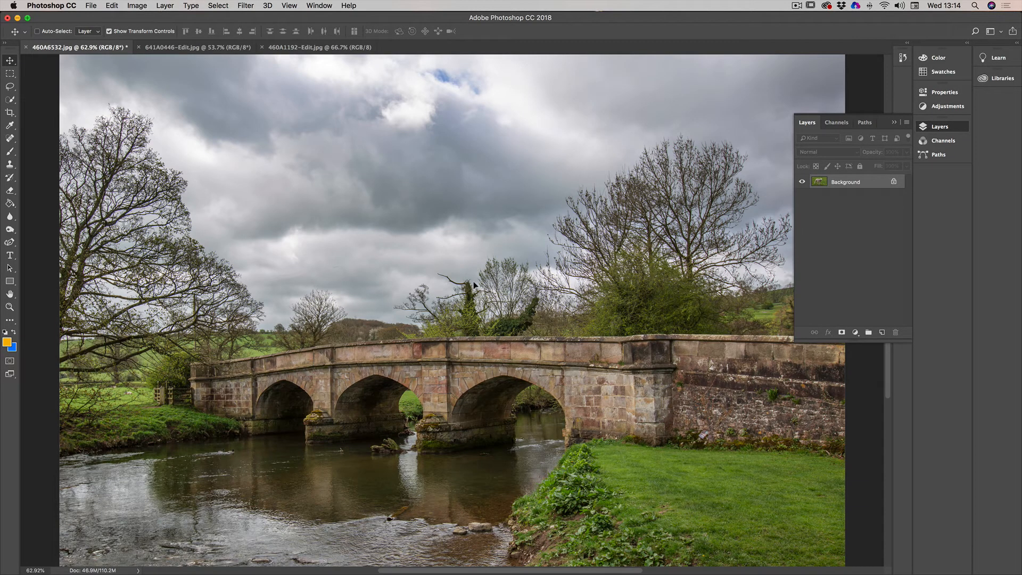
pyautogui.moveTo(467, 287); pyautogui.dragTo(468, 286)
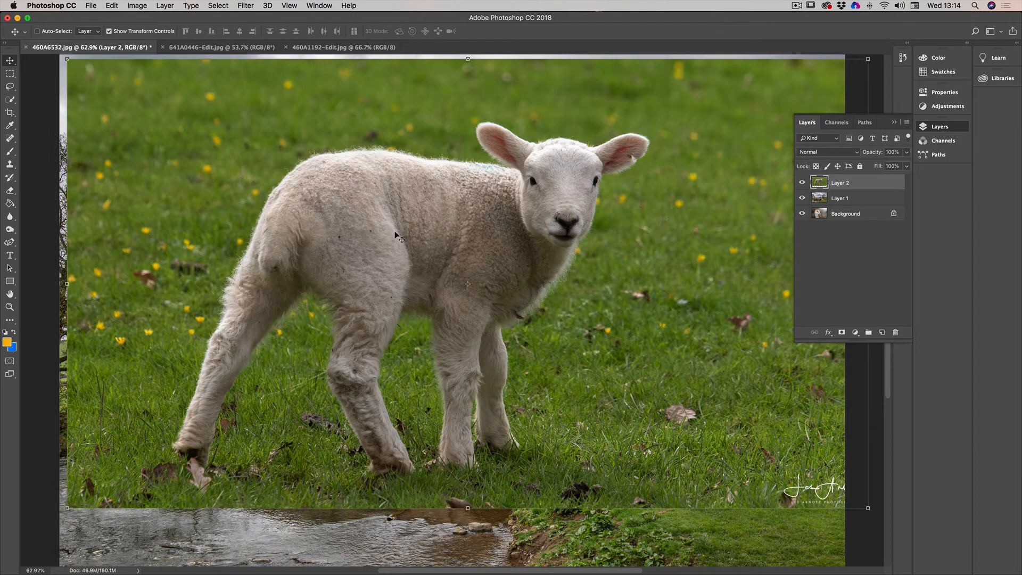
pyautogui.moveTo(397, 236); pyautogui.dragTo(415, 264)
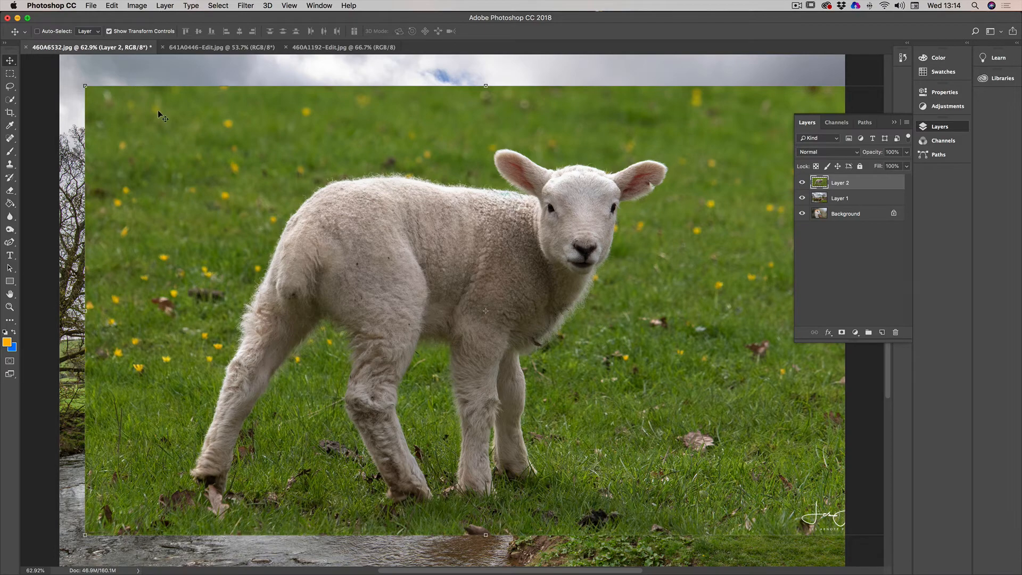
pyautogui.moveTo(159, 113); pyautogui.dragTo(142, 113)
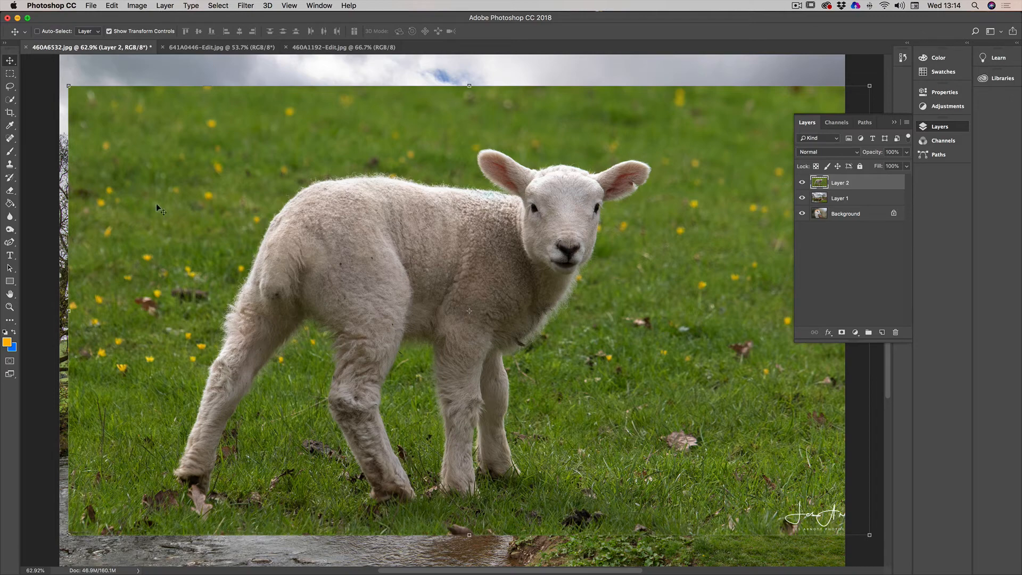
# Toggle Show Transform Controls off and on, and try scaling the lamb layer unevenly to about 63% width and 74% height.
pyautogui.click(109, 31)
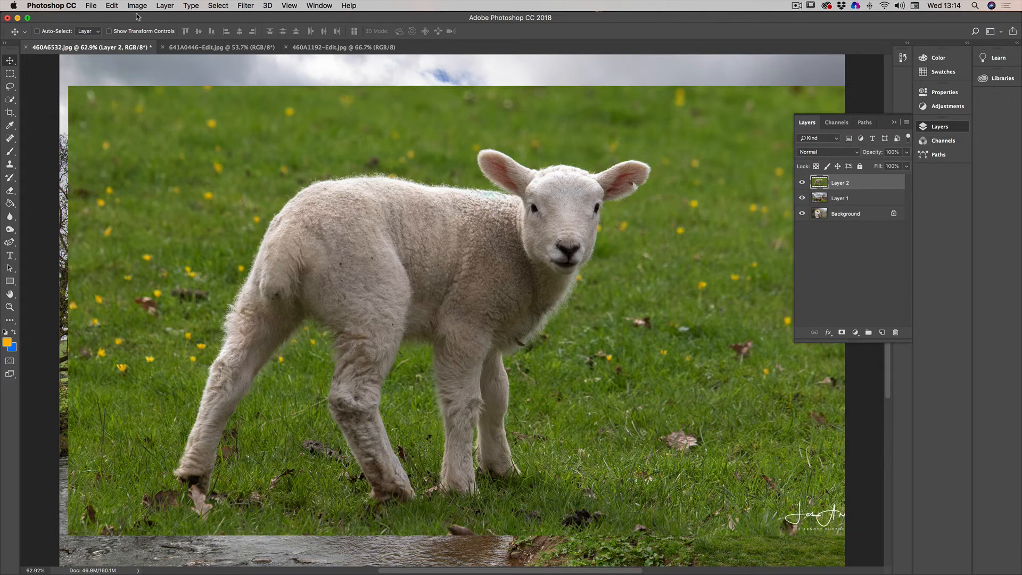
pyautogui.click(110, 31)
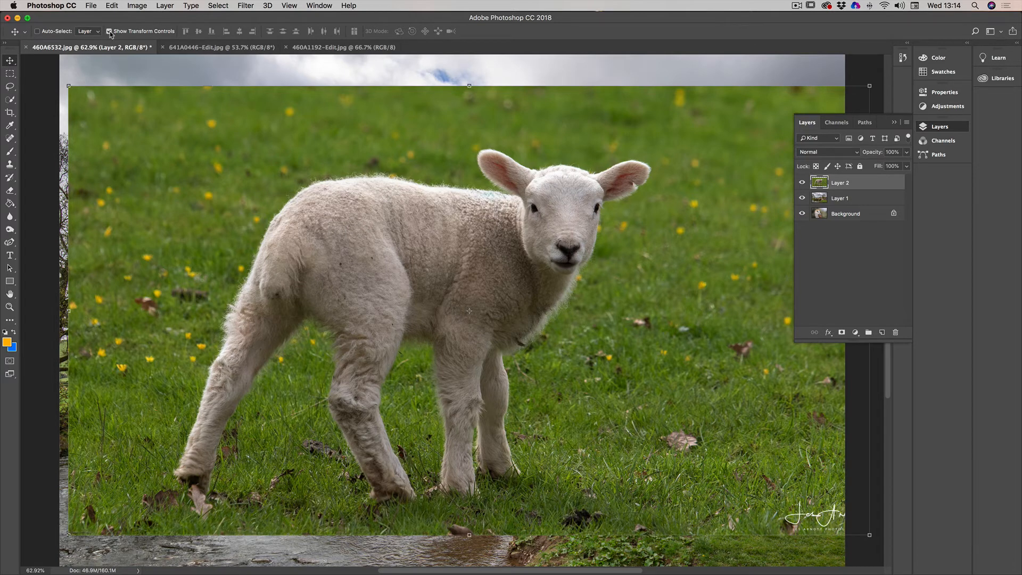
pyautogui.click(109, 31)
pyautogui.click(110, 31)
pyautogui.moveTo(67, 86); pyautogui.dragTo(367, 204)
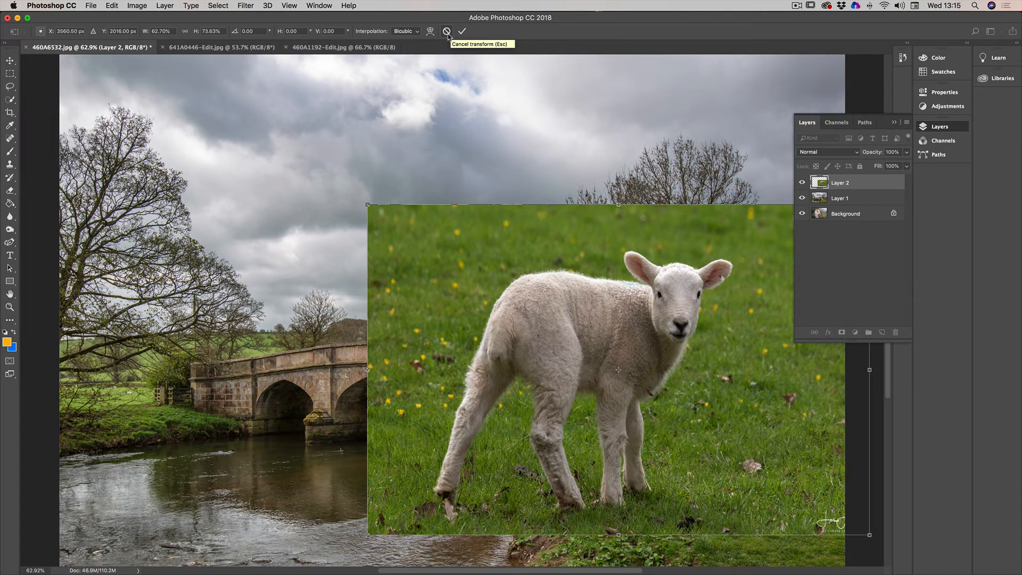
pyautogui.click(447, 32)
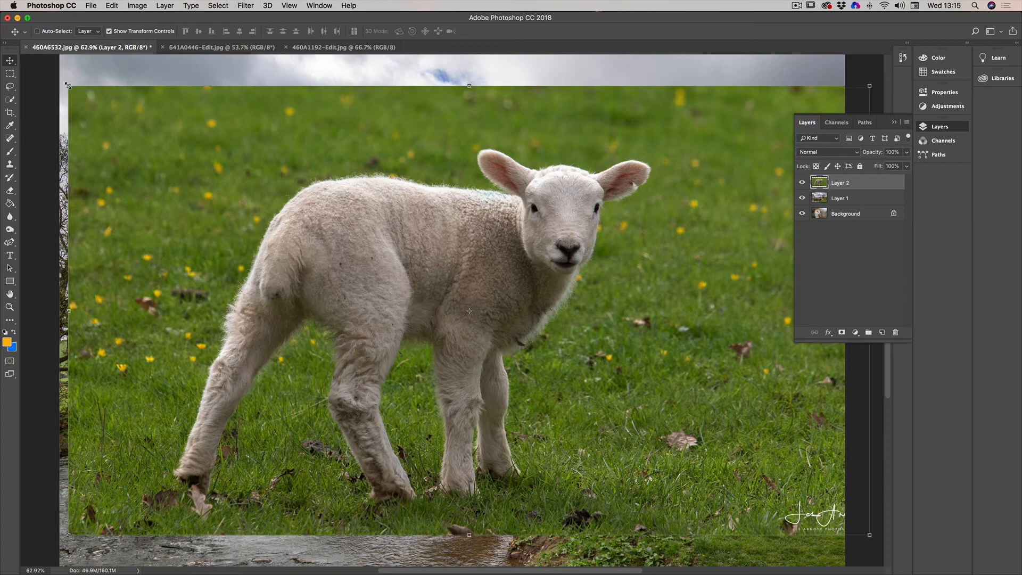
# Scale the lamb layer proportionally to about 34% and place it over the grass in the canvas's lower-right corner.
pyautogui.click(67, 85)
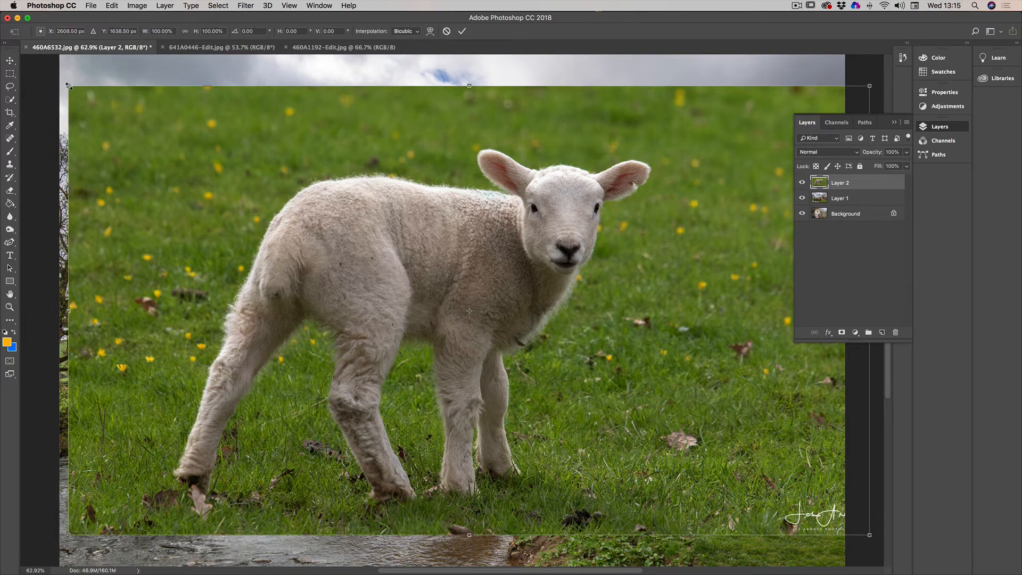
pyautogui.moveTo(69, 85); pyautogui.dragTo(203, 262)
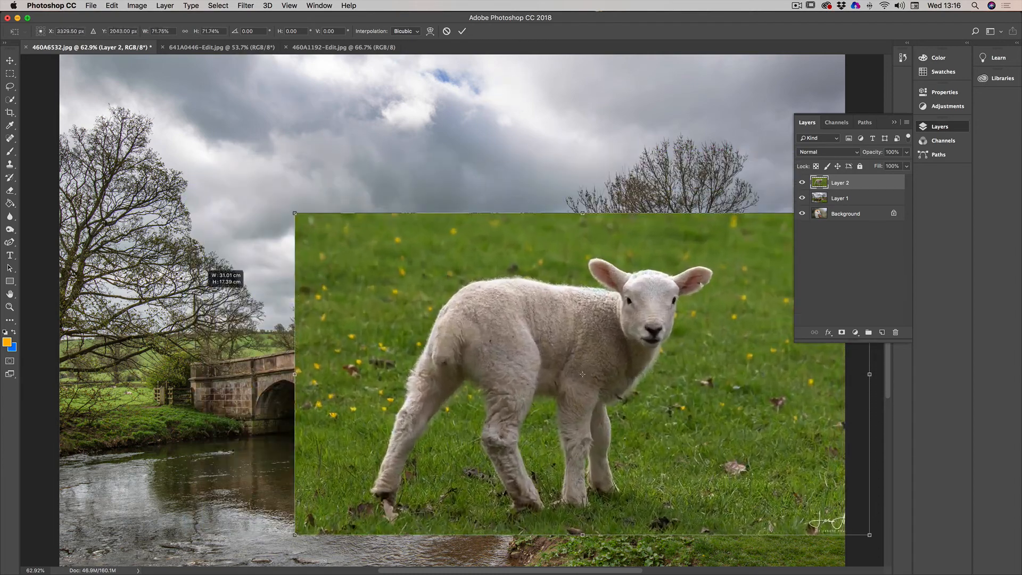
pyautogui.moveTo(210, 299); pyautogui.dragTo(573, 425)
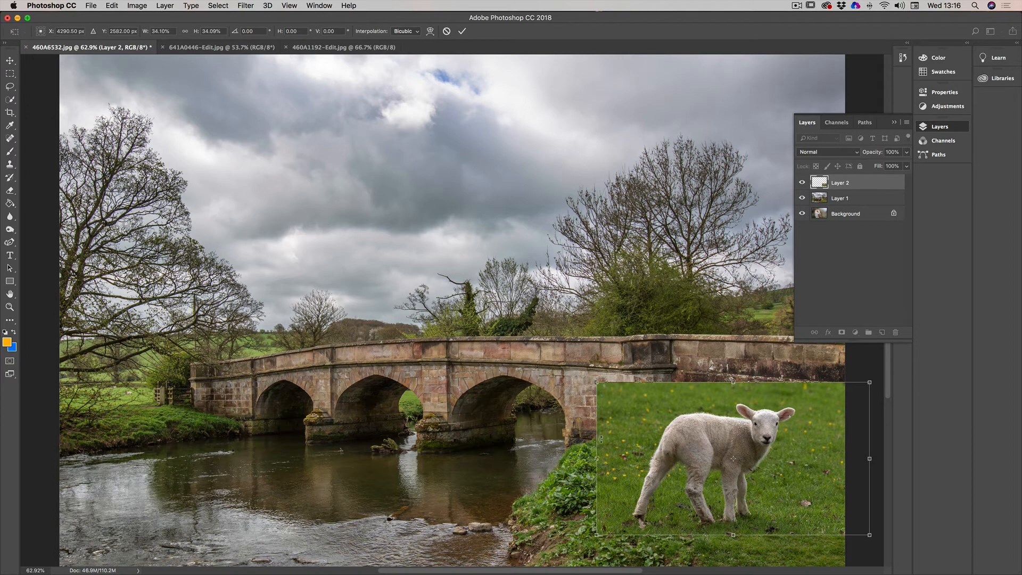
pyautogui.moveTo(693, 419); pyautogui.dragTo(679, 443)
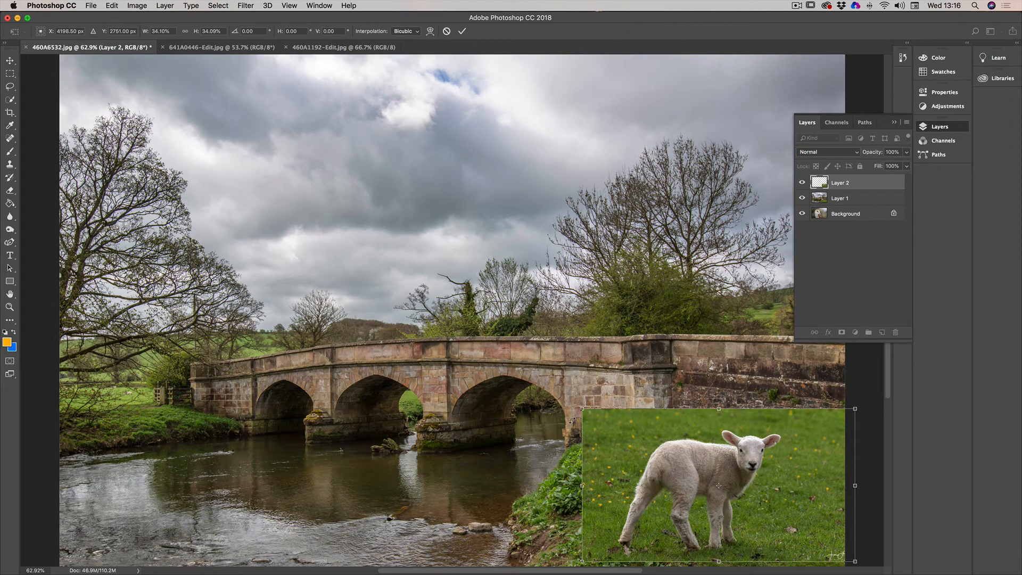
pyautogui.click(462, 31)
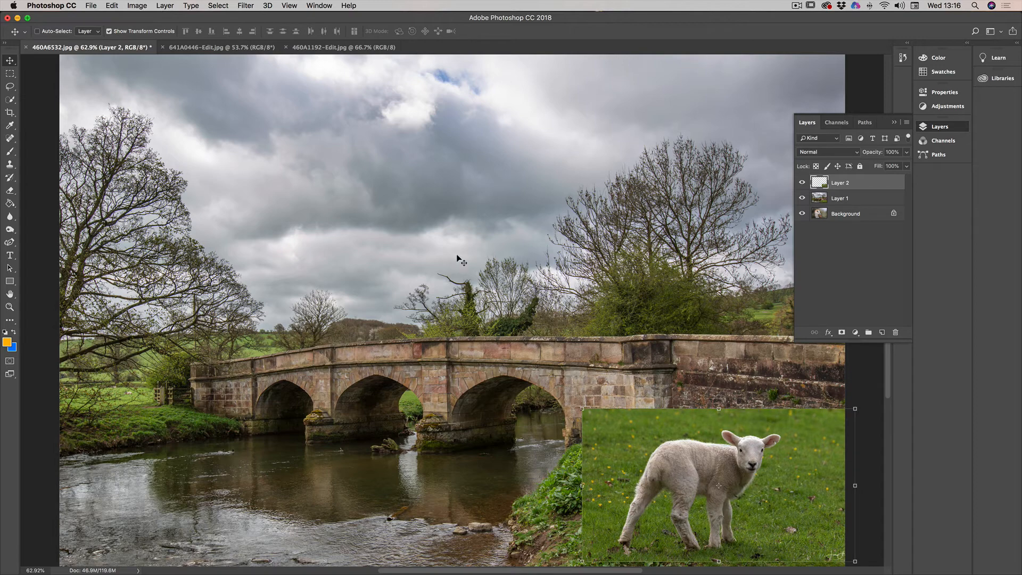
pyautogui.moveTo(811, 471); pyautogui.dragTo(664, 473)
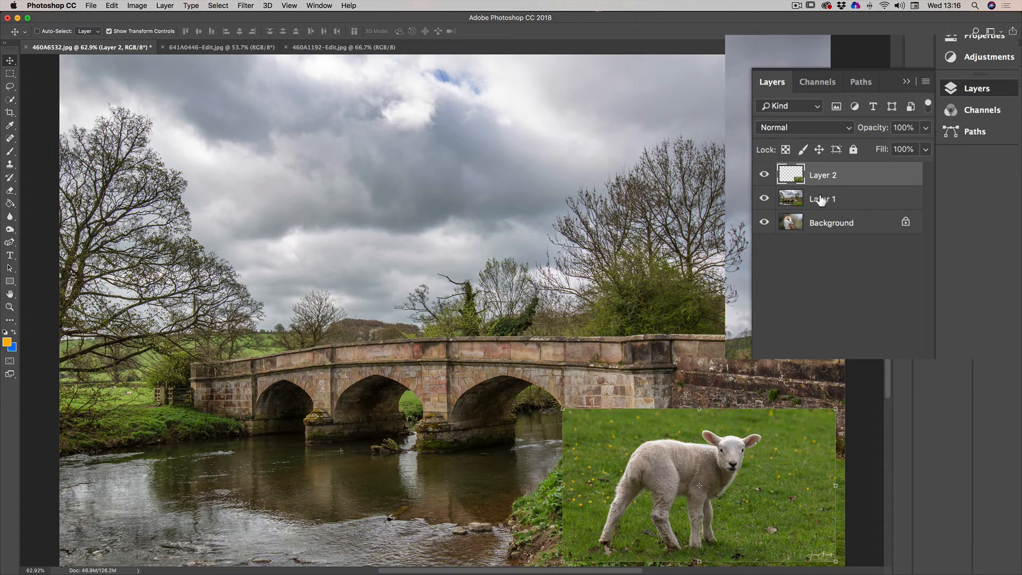
# Toggle the lamb layer's visibility off and on to compare the image with and without it.
pyautogui.click(764, 174)
pyautogui.click(764, 175)
pyautogui.click(764, 175)
pyautogui.click(764, 174)
# Rename the lamb layer to "sheep" and the bridge photo's layer to "bridge".
pyautogui.doubleClick(822, 176)
pyautogui.write('sheep')
pyautogui.click(825, 200)
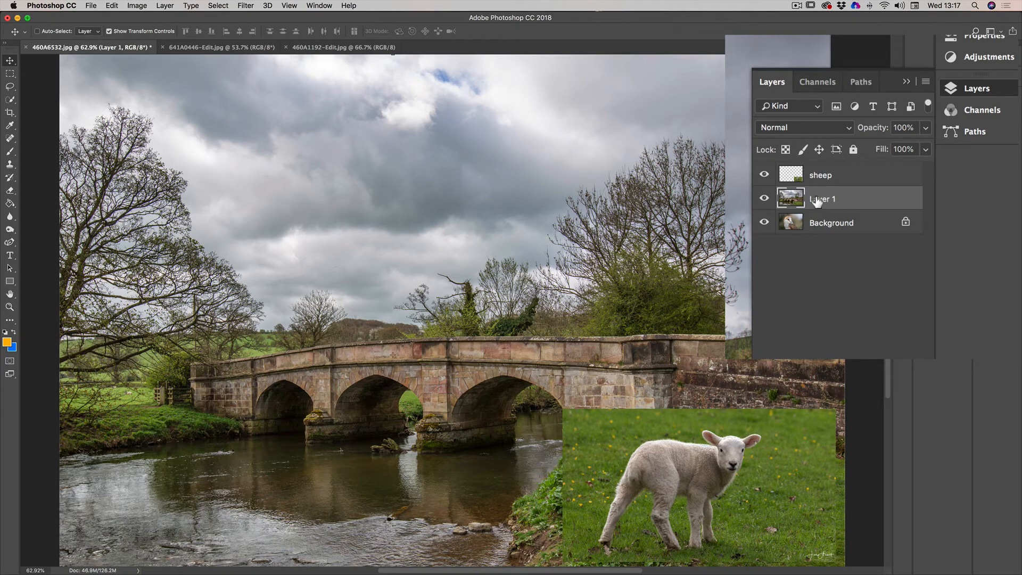
pyautogui.doubleClick(815, 197)
pyautogui.write('bridge')
pyautogui.press('Return')
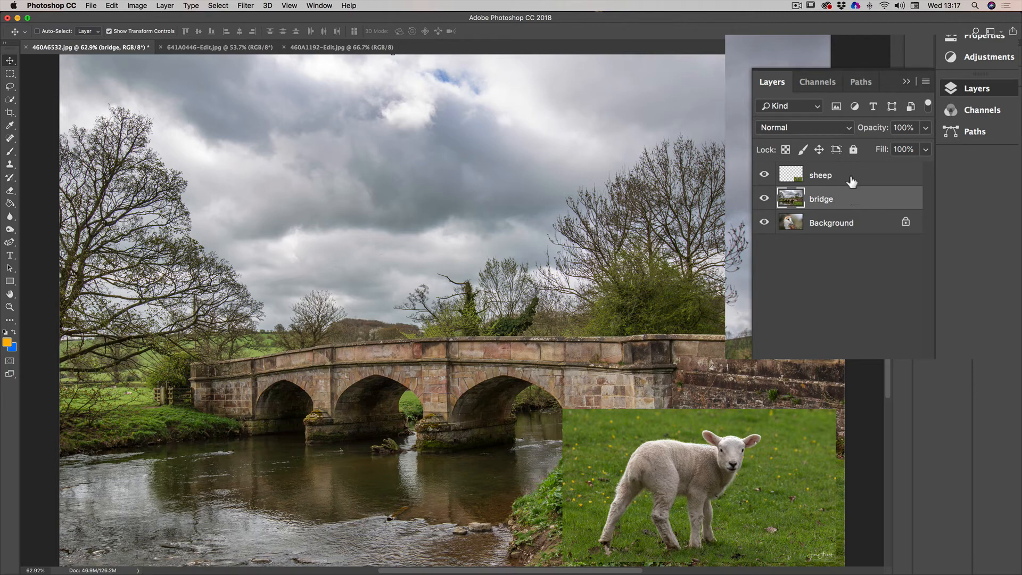
# Switch the active layer back and forth between sheep and bridge, ending on the bridge layer.
pyautogui.click(851, 179)
pyautogui.click(852, 201)
pyautogui.click(829, 175)
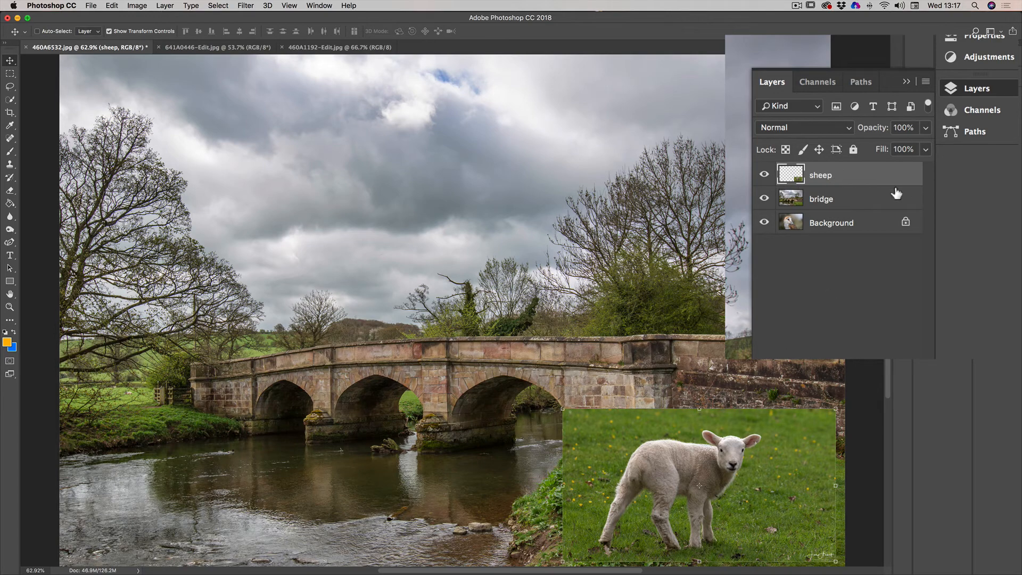
pyautogui.click(828, 201)
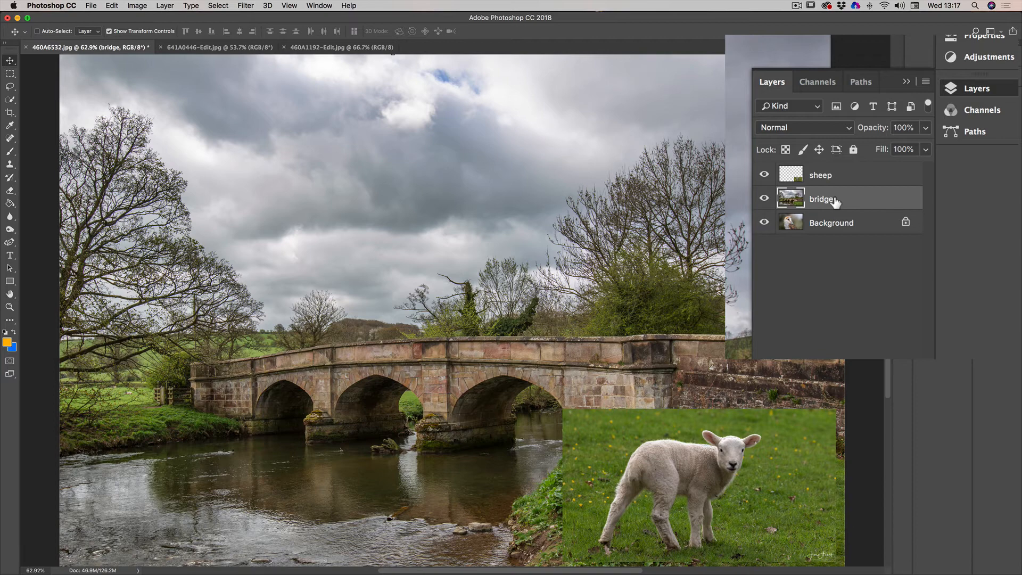
pyautogui.click(789, 176)
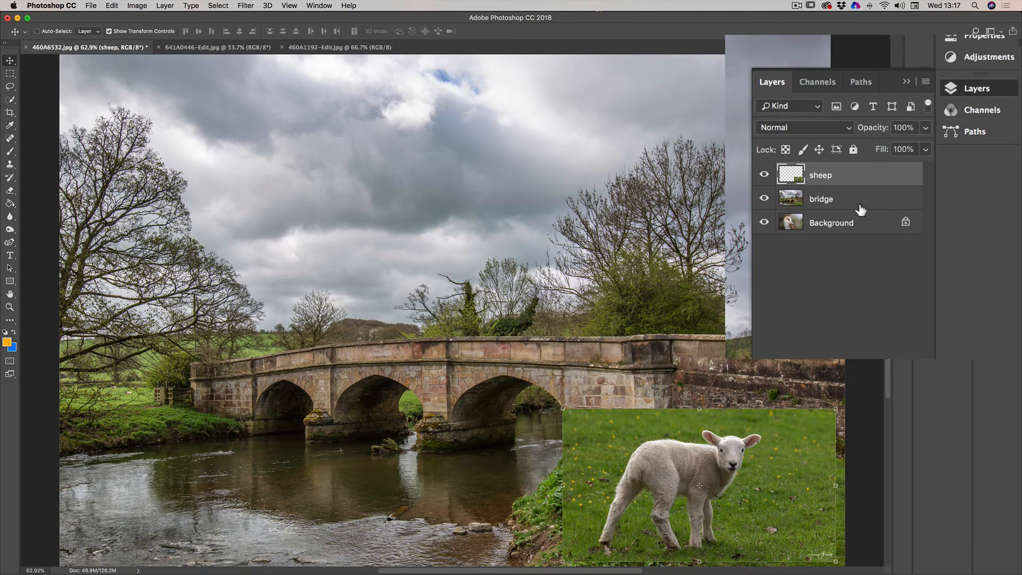
pyautogui.click(785, 198)
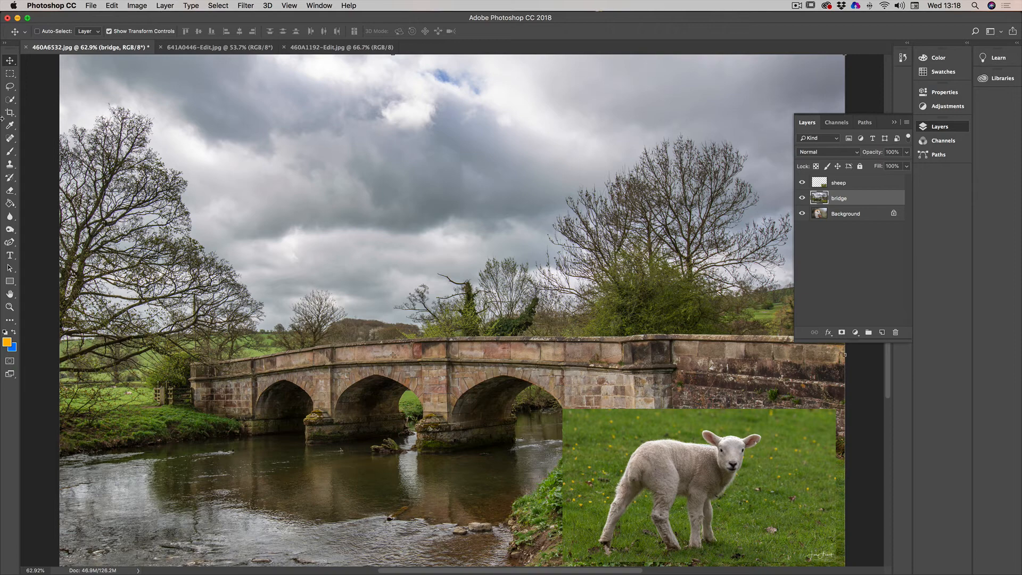
# Paint an upright orange cross in the cloudy sky on the bridge layer, using the Brush tool at size 40.
pyautogui.click(10, 153)
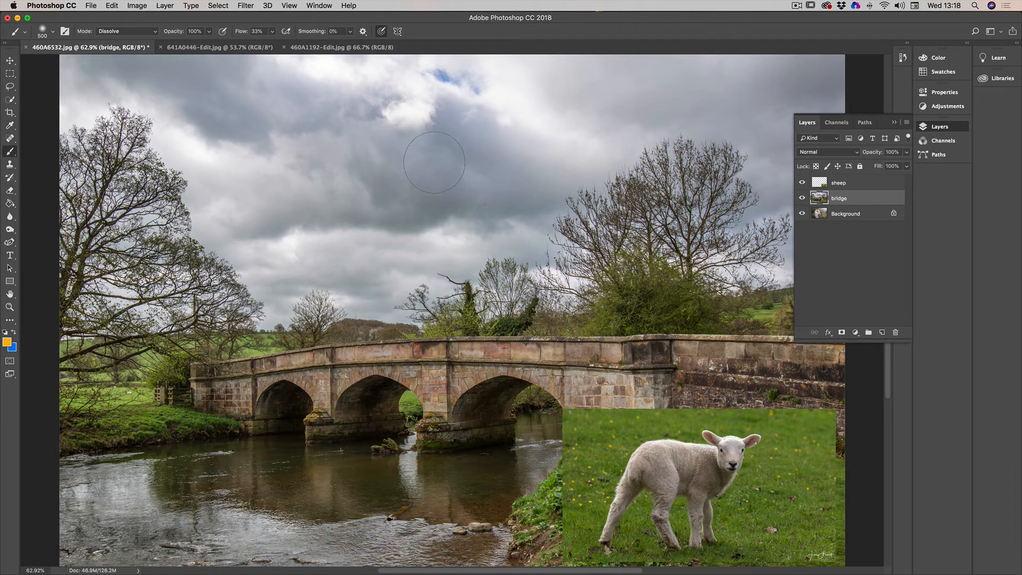
pyautogui.press('[')
pyautogui.press('[')
pyautogui.press('[')
pyautogui.press('[')
pyautogui.press('[')
pyautogui.press('[')
pyautogui.press('[')
pyautogui.press('[')
pyautogui.press('[')
pyautogui.press('[')
pyautogui.press('[')
pyautogui.press('[')
pyautogui.press('[')
pyautogui.moveTo(360, 133); pyautogui.dragTo(355, 218)
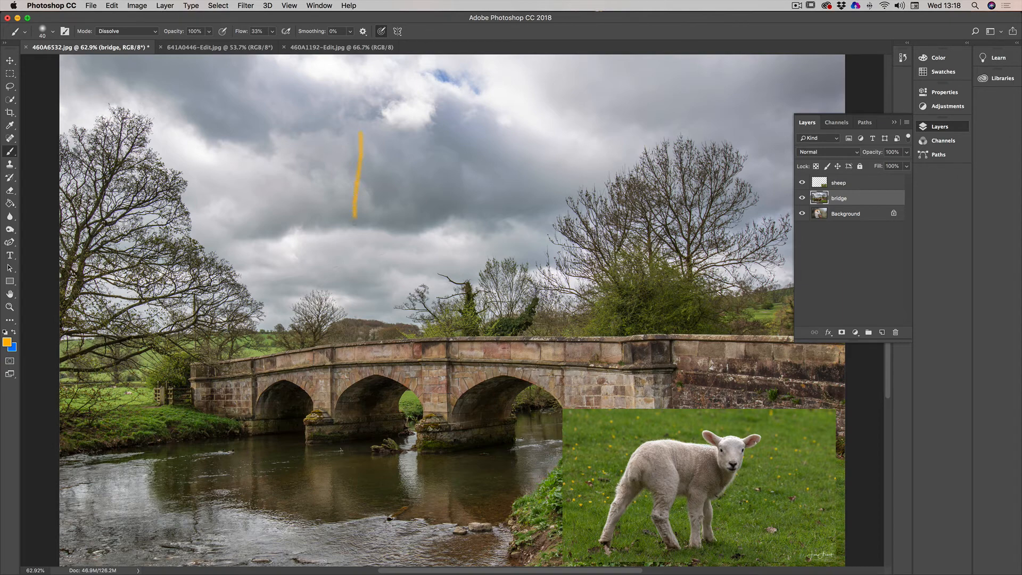
pyautogui.moveTo(314, 161); pyautogui.dragTo(417, 170)
# Toggle the bridge layer's visibility repeatedly to check that the painted cross belongs to it, leaving the layer shown.
pyautogui.click(803, 198)
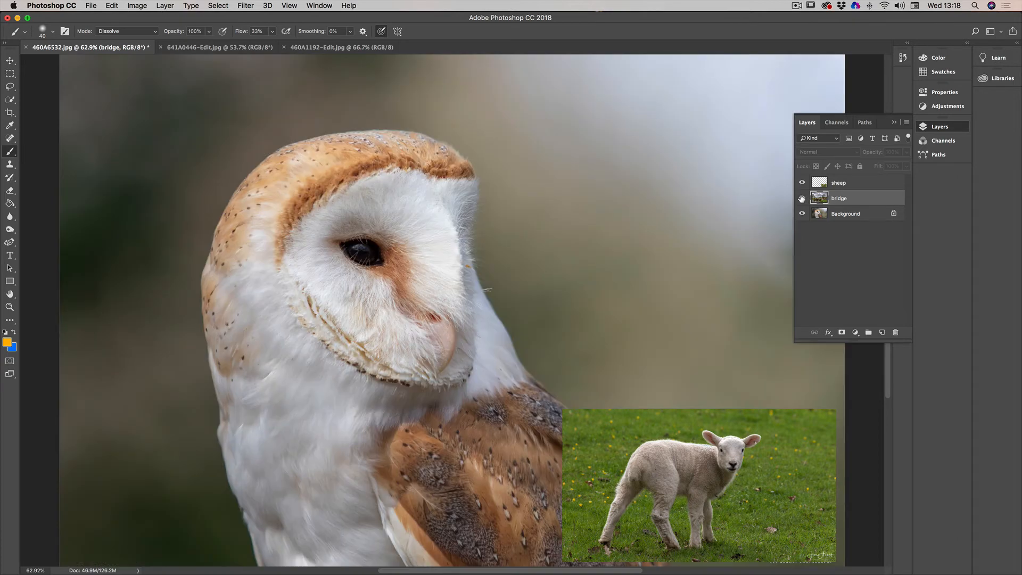
pyautogui.click(802, 198)
pyautogui.click(802, 198)
pyautogui.click(802, 198)
pyautogui.click(802, 198)
pyautogui.click(802, 198)
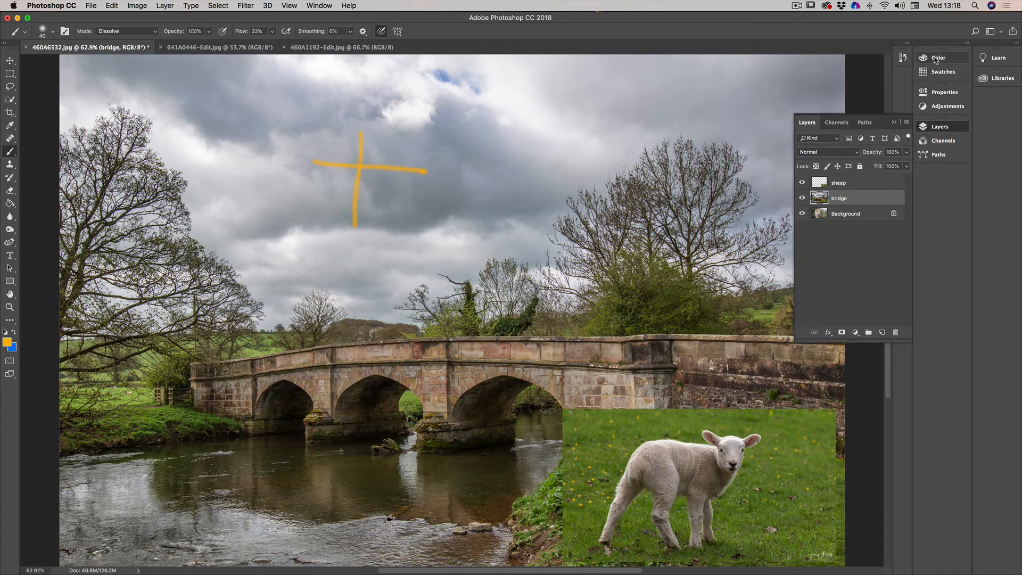
# Revert the document history to the last Name Change state, undoing both brush strokes on the bridge layer.
pyautogui.click(903, 61)
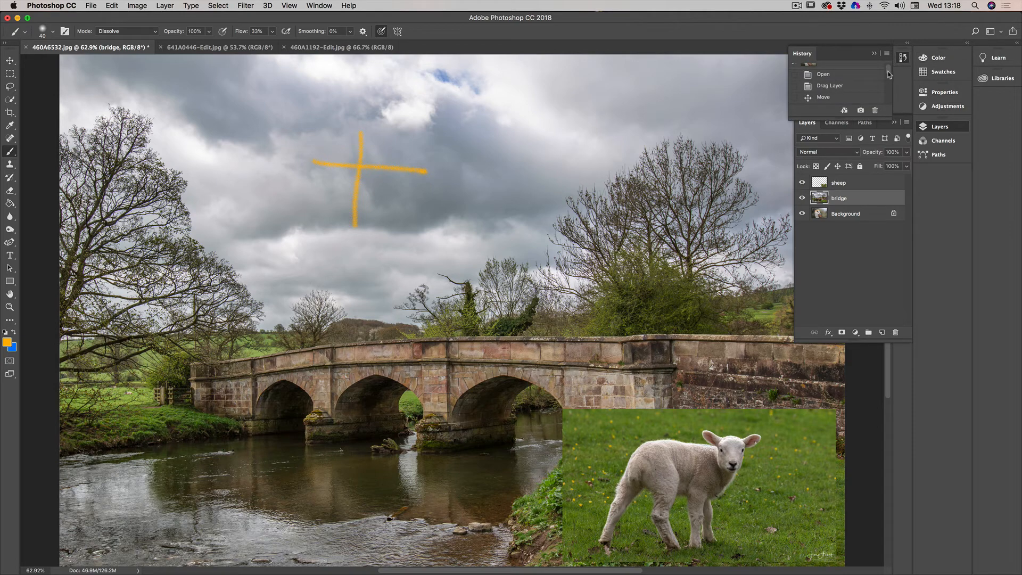
pyautogui.moveTo(889, 74); pyautogui.dragTo(889, 104)
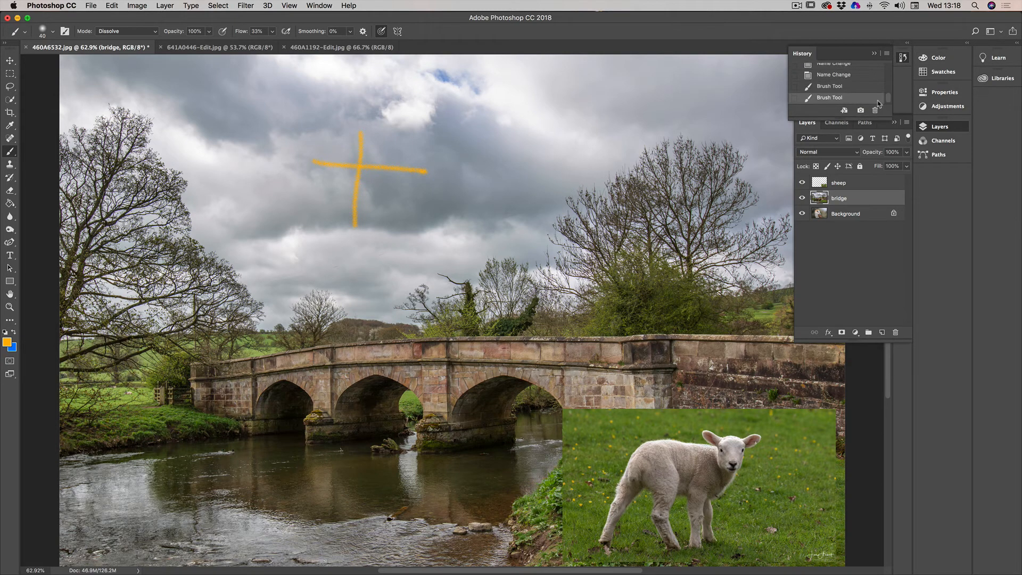
pyautogui.click(831, 77)
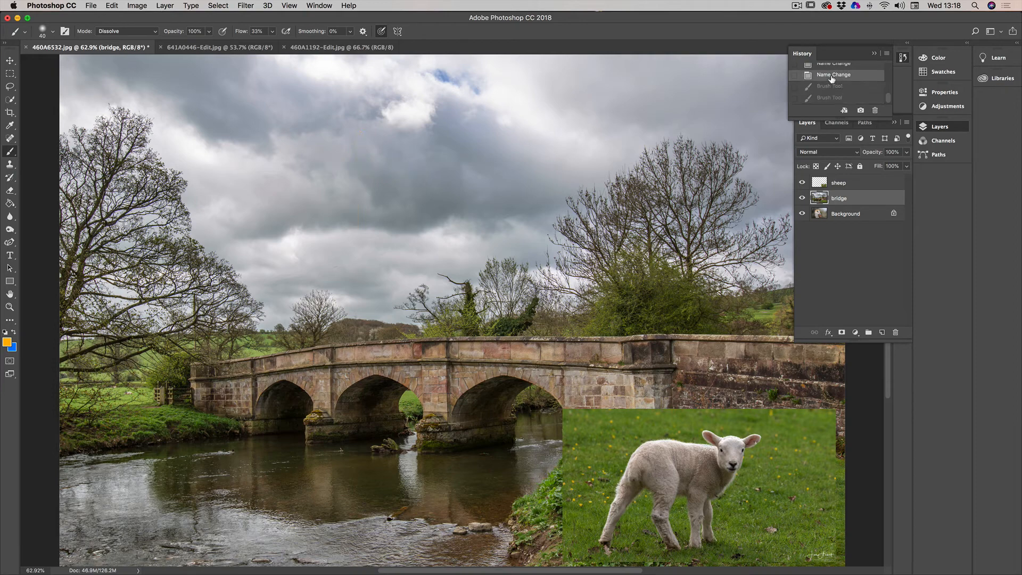
pyautogui.click(908, 44)
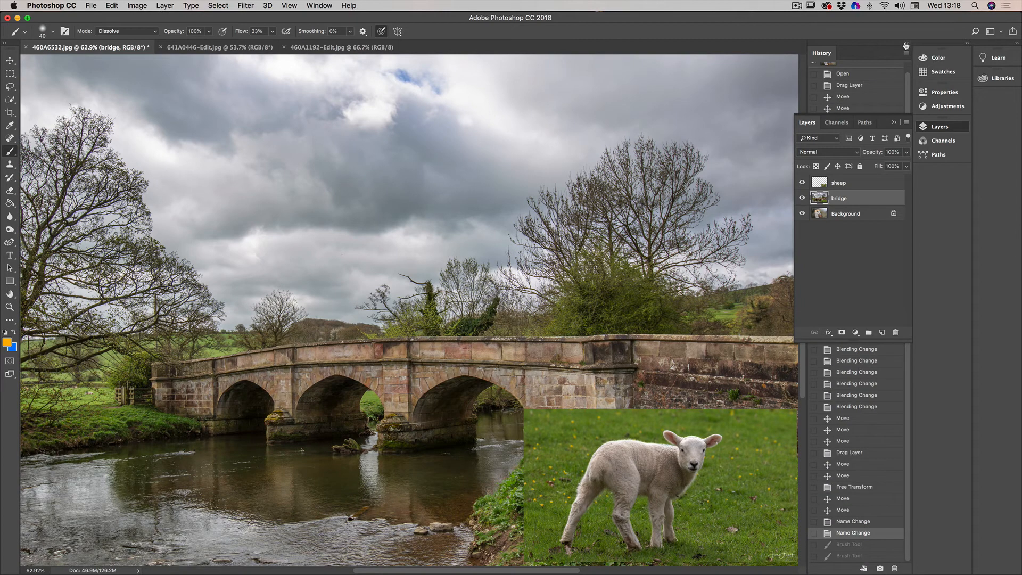
pyautogui.click(907, 46)
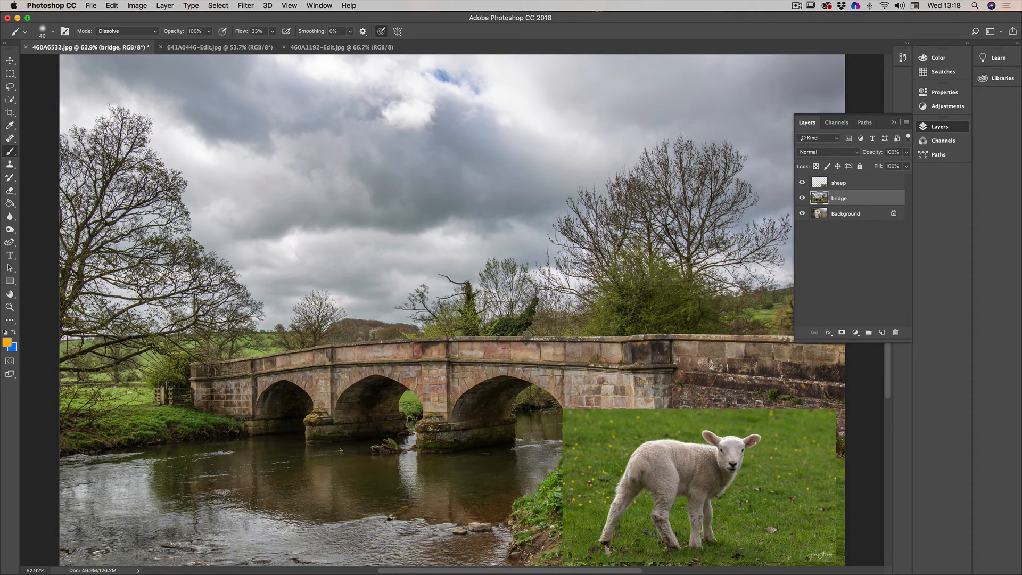
# Paint an orange X over the sky on the sheep layer with the Brush tool.
pyautogui.click(839, 187)
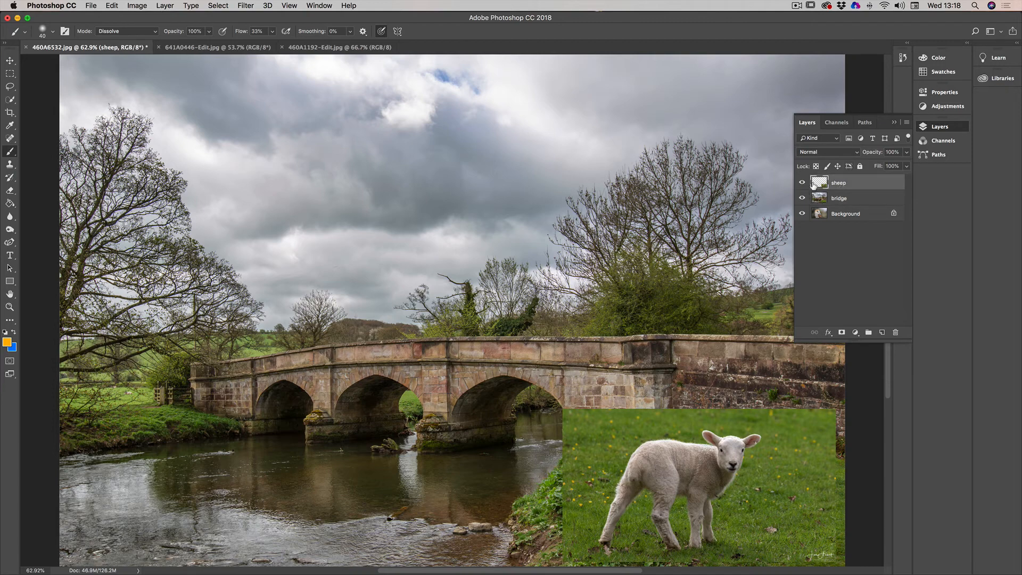
pyautogui.moveTo(342, 143); pyautogui.dragTo(435, 249)
pyautogui.moveTo(416, 155); pyautogui.dragTo(346, 245)
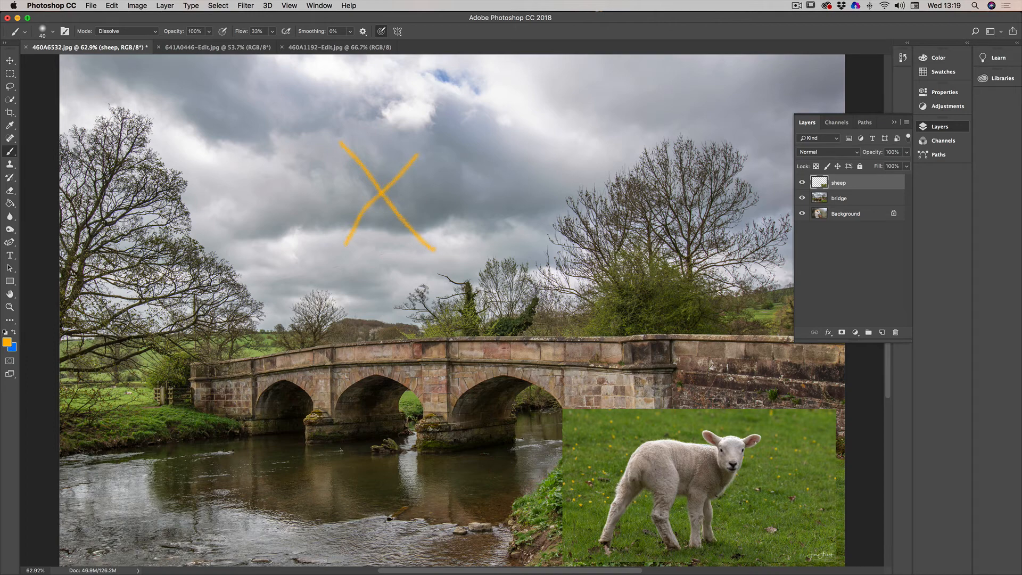
# Select the bridge and sheep layers in turn and toggle each one's visibility to check which holds the painted X.
pyautogui.click(857, 199)
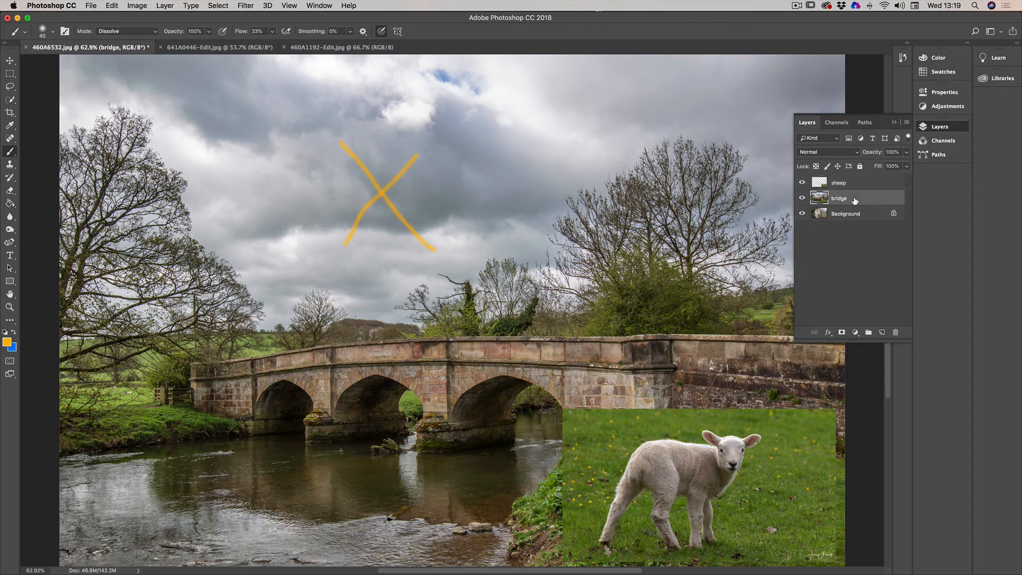
pyautogui.click(802, 198)
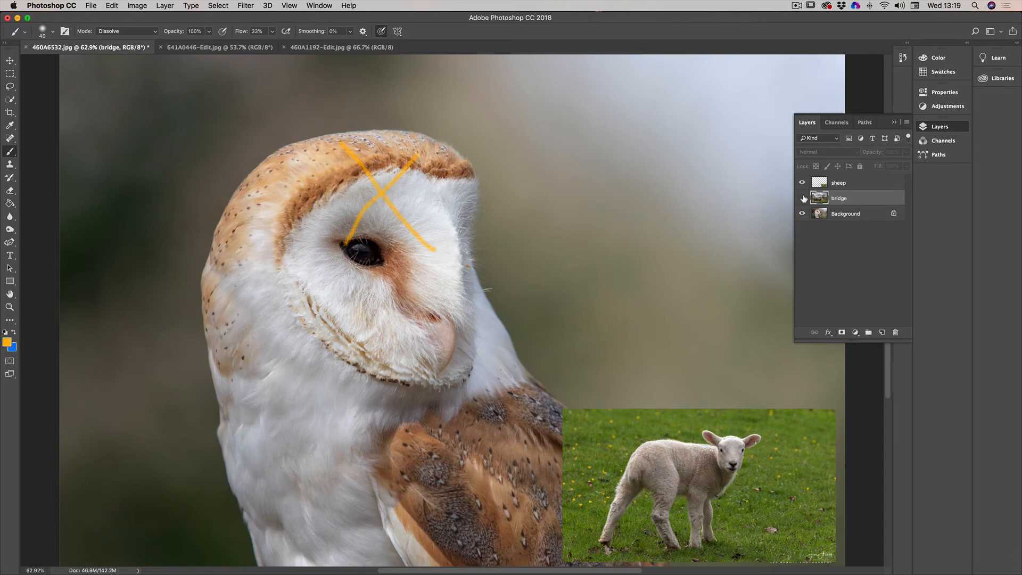
pyautogui.click(802, 198)
pyautogui.click(844, 184)
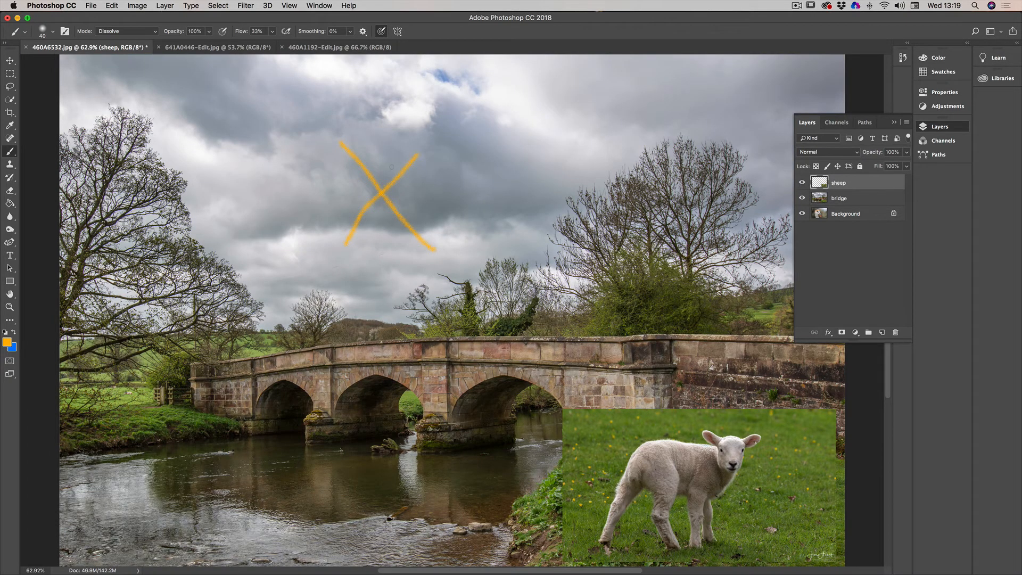
pyautogui.click(802, 182)
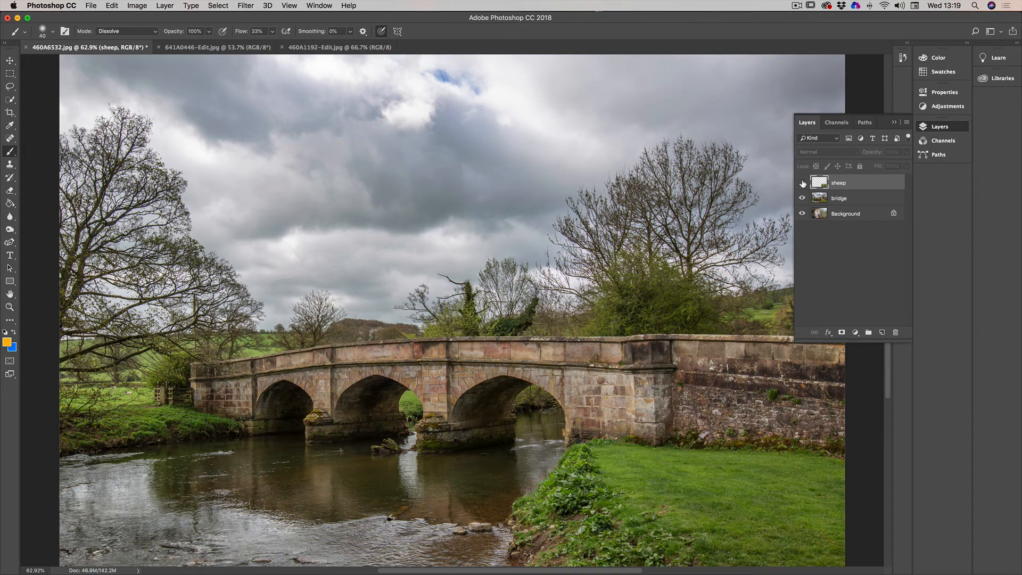
pyautogui.click(802, 182)
pyautogui.click(802, 183)
pyautogui.click(802, 182)
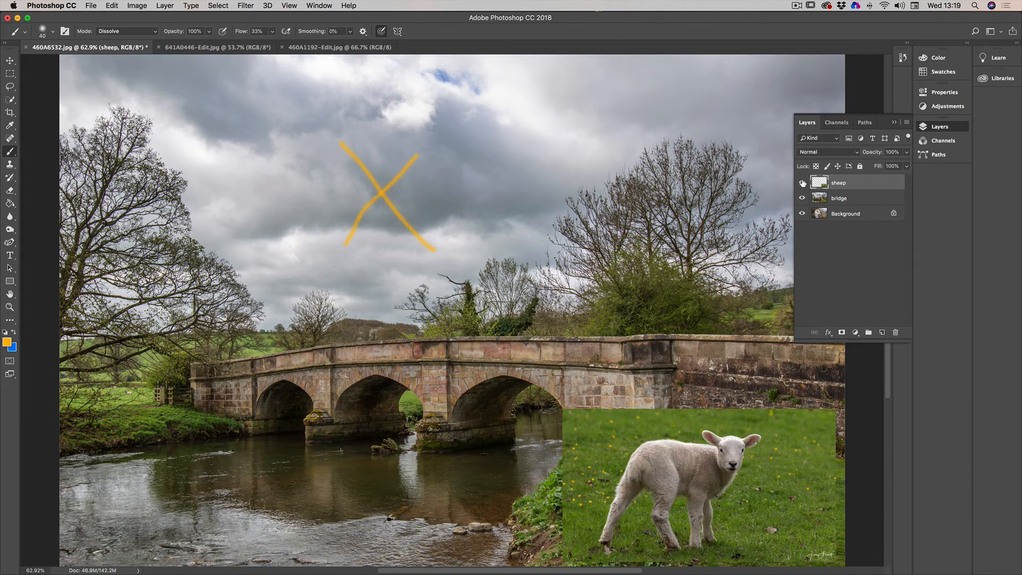
pyautogui.click(842, 199)
pyautogui.click(802, 198)
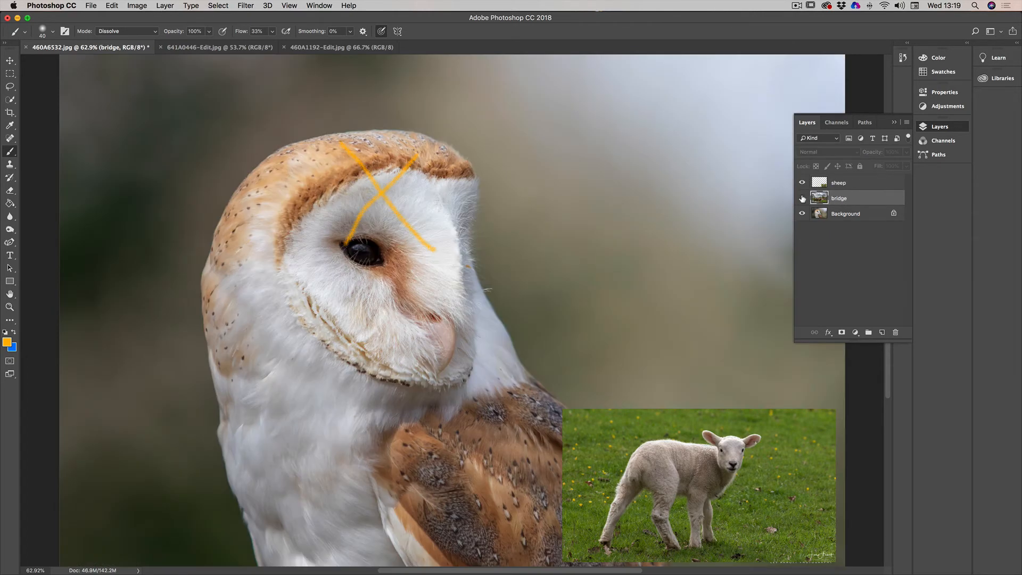
pyautogui.click(802, 198)
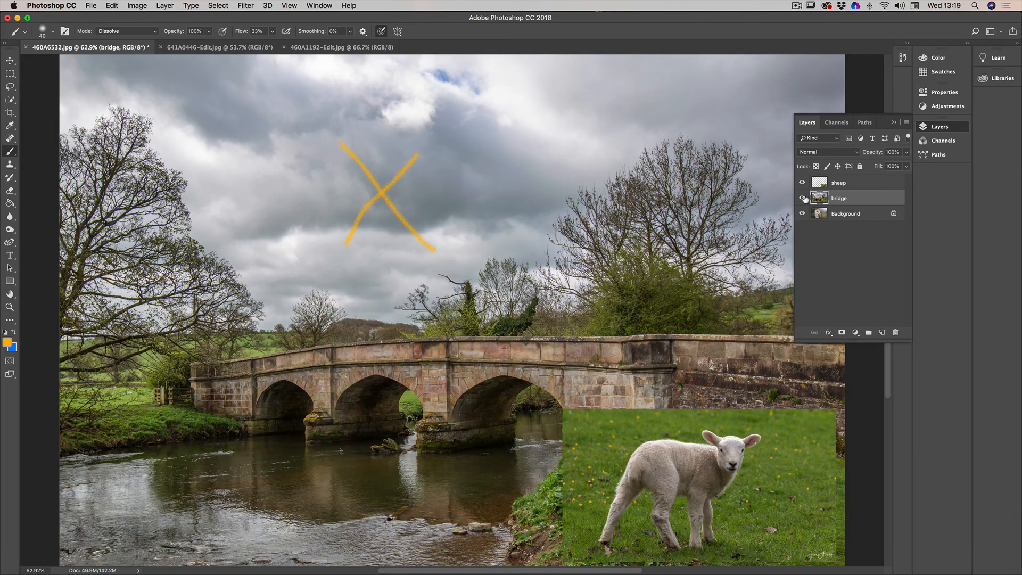
pyautogui.click(802, 198)
pyautogui.click(802, 198)
# Hide the sheep and bridge layers to view the owl background alone, and show both again.
pyautogui.click(842, 184)
pyautogui.click(802, 183)
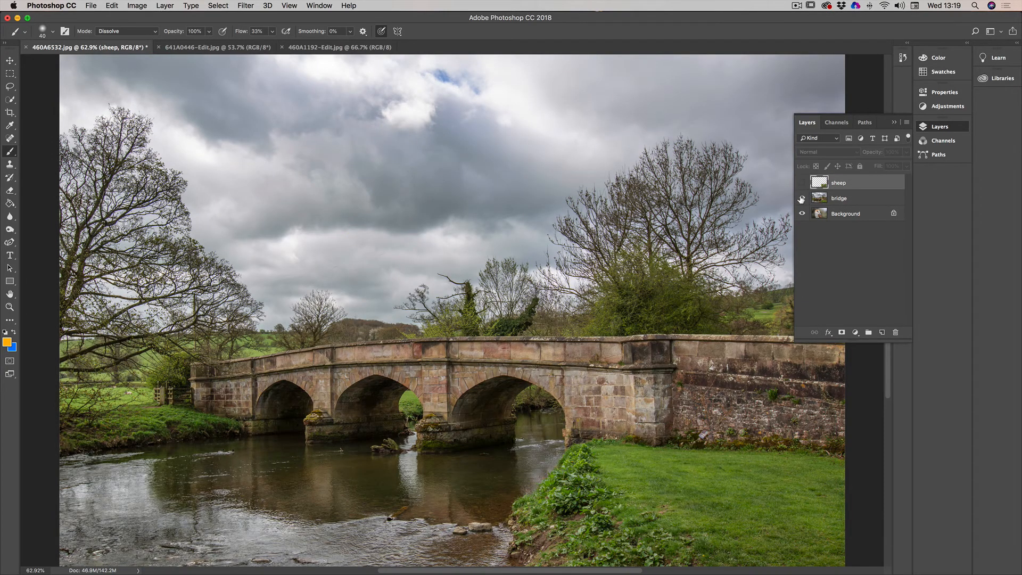
pyautogui.click(802, 197)
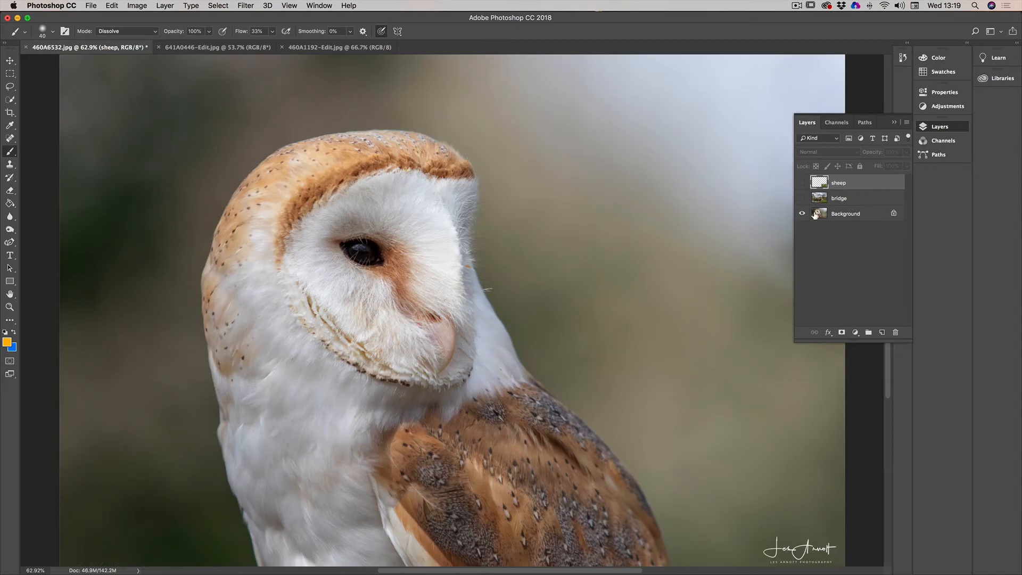
pyautogui.click(802, 198)
pyautogui.click(802, 183)
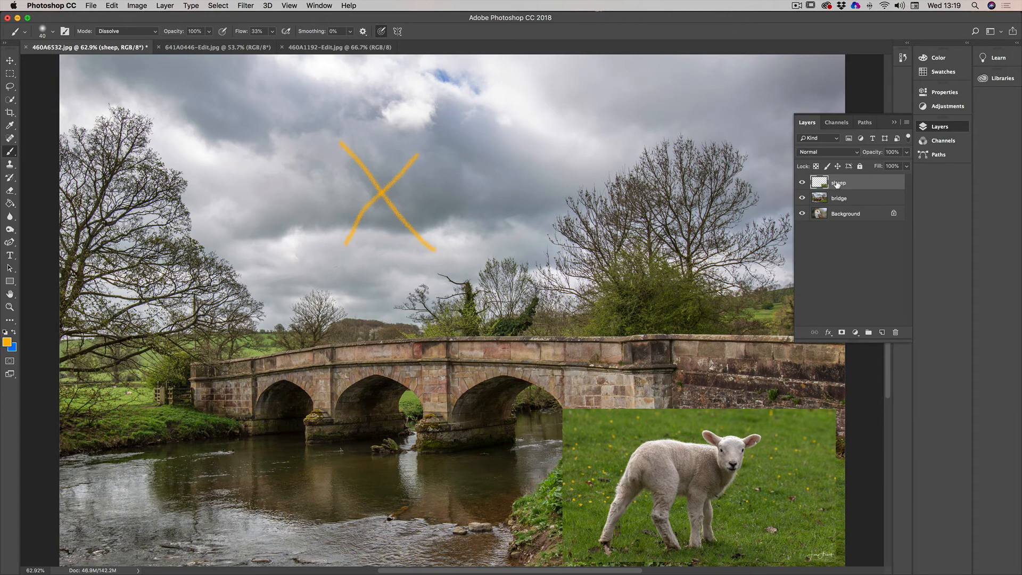
# Move the sheep layer around with its painted X and leave it slightly right of where it started.
pyautogui.press('v')
pyautogui.moveTo(519, 345)
pyautogui.mouseDown()
pyautogui.moveTo(495, 323)
pyautogui.moveTo(453, 319)
pyautogui.moveTo(502, 352)
pyautogui.moveTo(404, 329)
pyautogui.moveTo(414, 325)
pyautogui.mouseUp()
pyautogui.moveTo(486, 308); pyautogui.dragTo(547, 344)
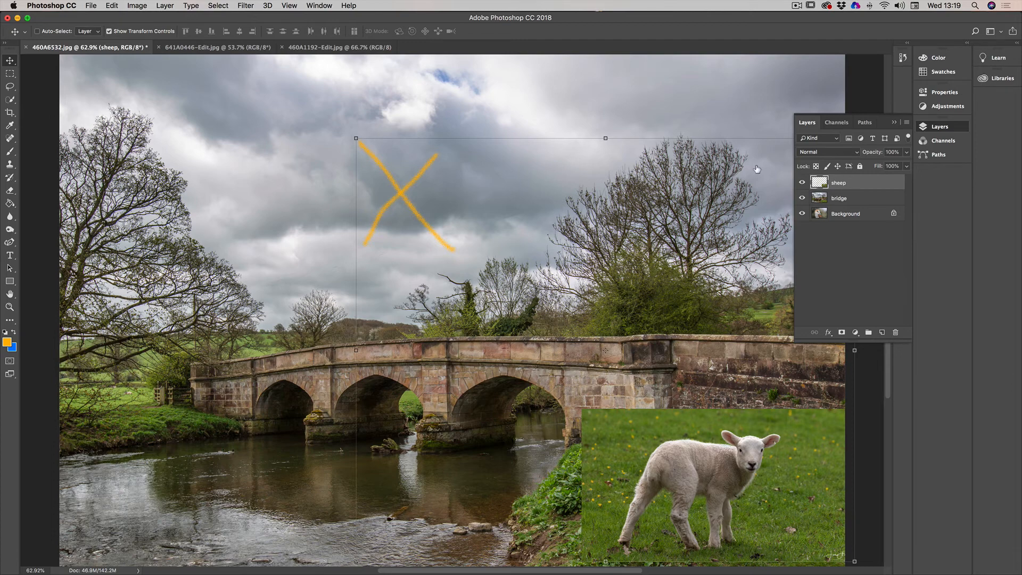
# Erase the orange X from the sheep layer using the Eraser tool at size 100.
pyautogui.click(10, 192)
pyautogui.moveTo(362, 144)
pyautogui.mouseDown()
pyautogui.moveTo(405, 198)
pyautogui.moveTo(394, 176)
pyautogui.moveTo(429, 162)
pyautogui.moveTo(367, 234)
pyautogui.moveTo(421, 213)
pyautogui.moveTo(452, 248)
pyautogui.mouseUp()
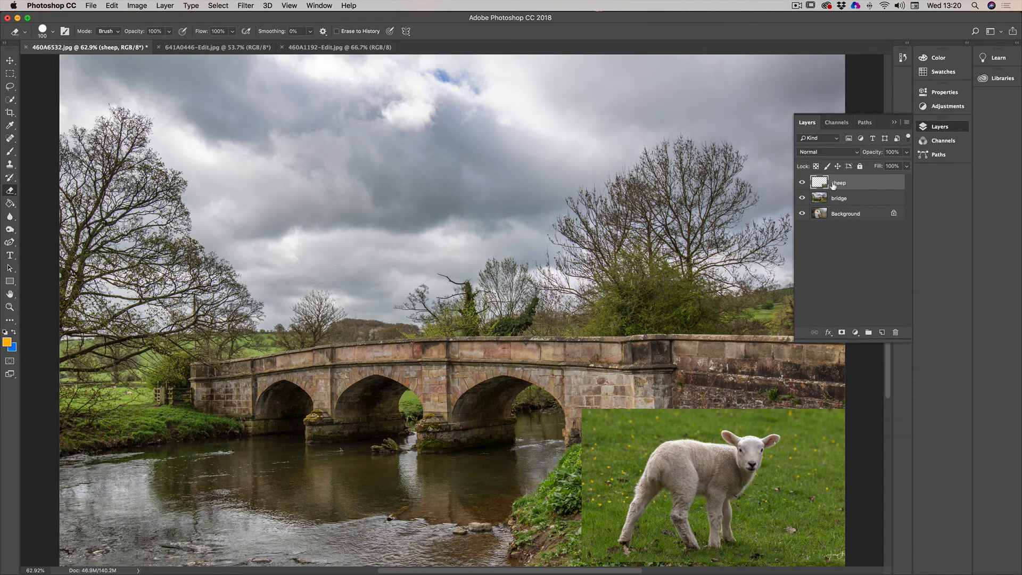
# Move the sheep layer beneath the bridge layer, then hide and show the bridge layer to reveal the lamb underneath.
pyautogui.moveTo(818, 181)
pyautogui.mouseDown()
pyautogui.moveTo(802, 163)
pyautogui.moveTo(806, 185)
pyautogui.mouseUp()
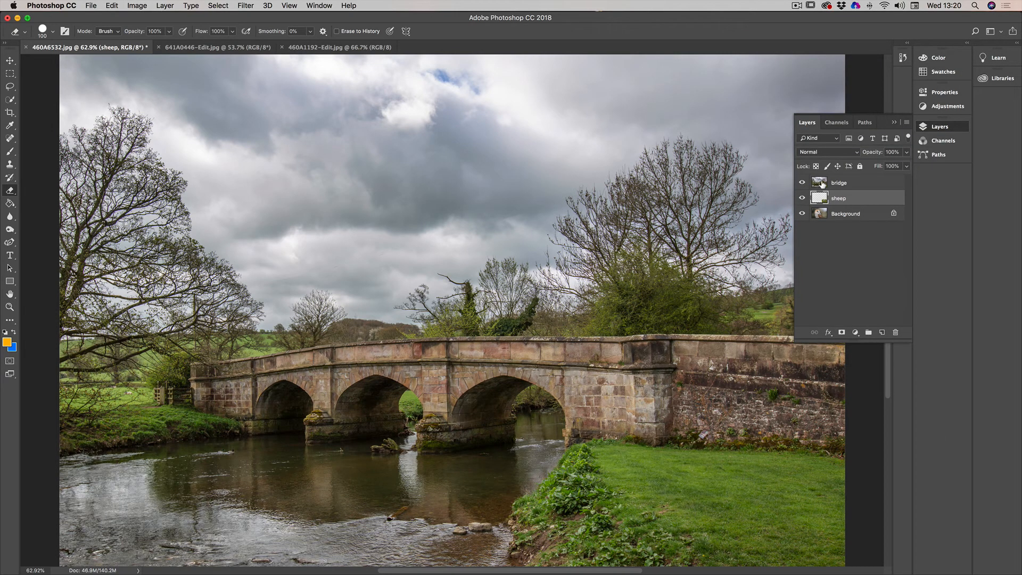
pyautogui.click(822, 183)
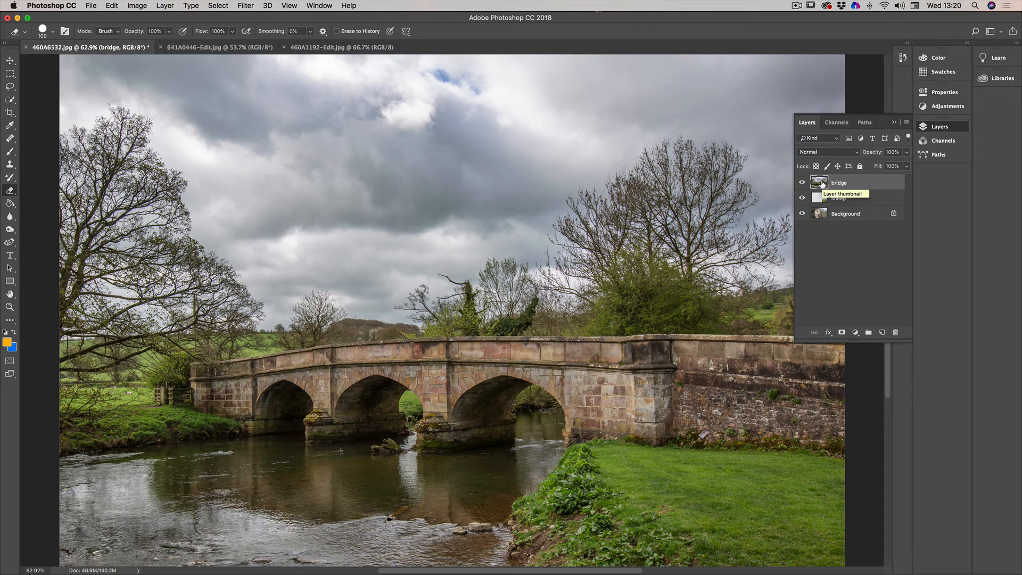
pyautogui.click(802, 183)
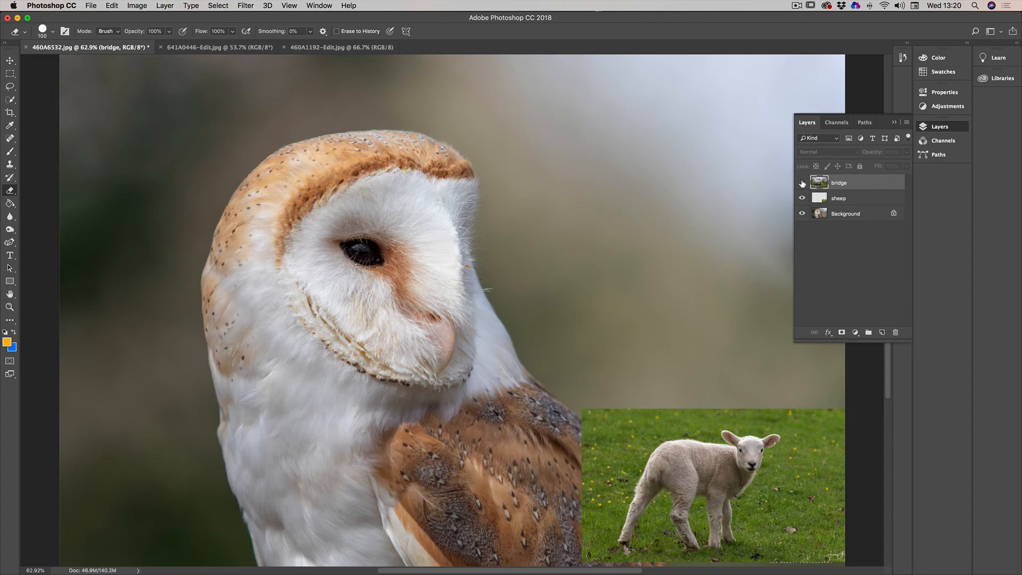
pyautogui.click(802, 183)
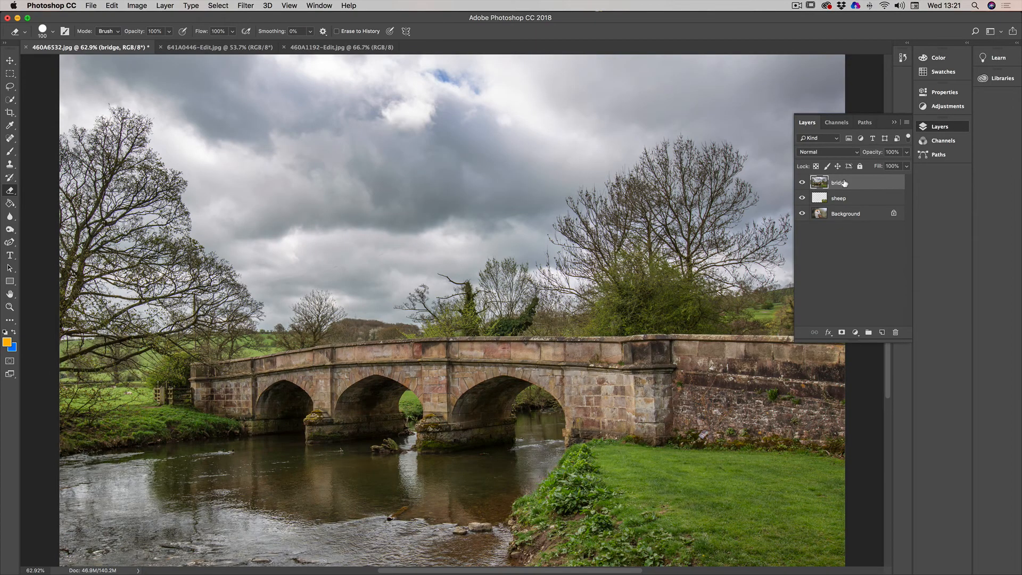
# Try the Overlay blend mode on the bridge layer at 100% opacity and set the mode back to Normal.
pyautogui.click(906, 152)
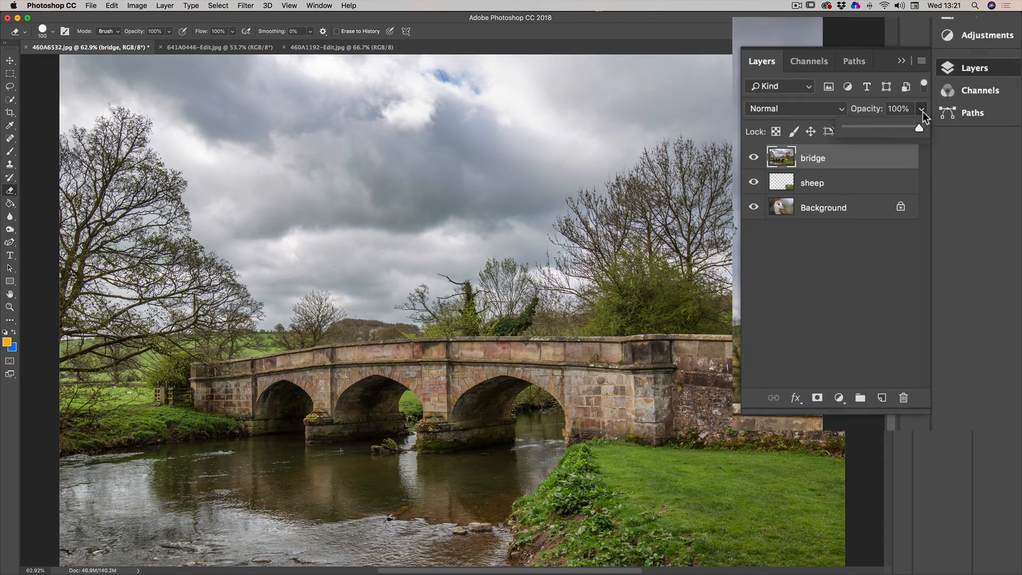
pyautogui.moveTo(915, 127); pyautogui.dragTo(948, 125)
pyautogui.click(786, 108)
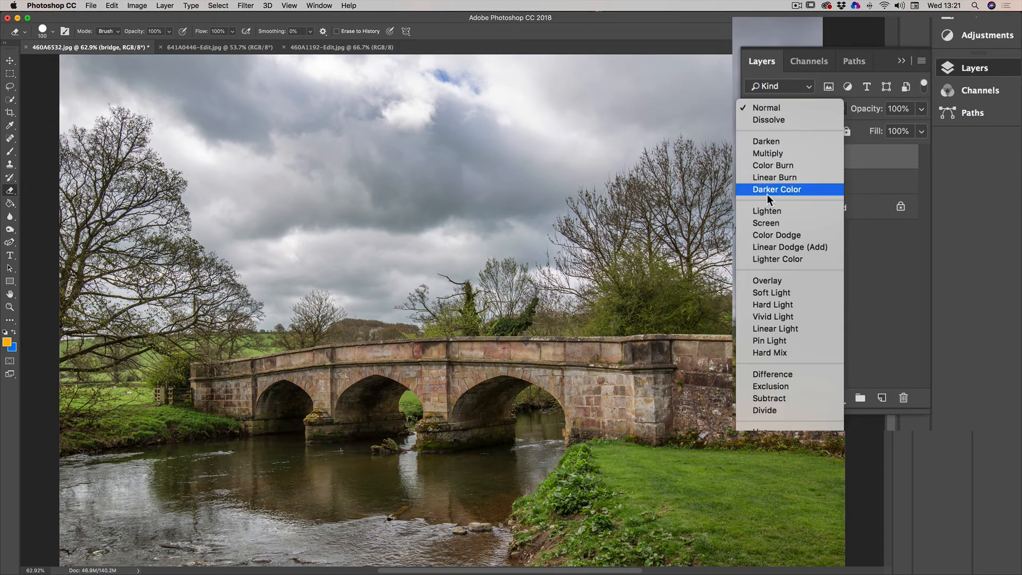
pyautogui.click(775, 279)
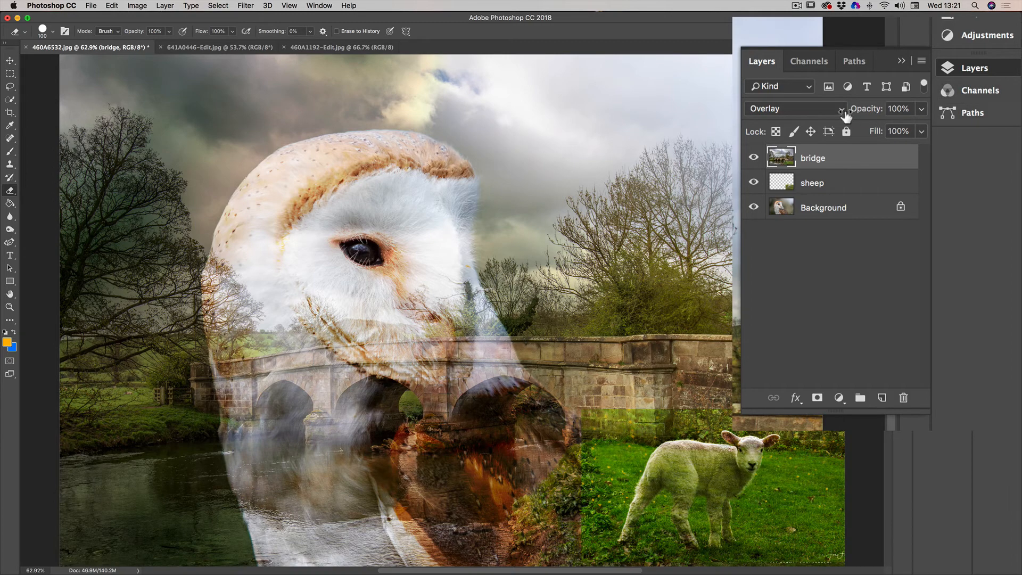
pyautogui.click(804, 110)
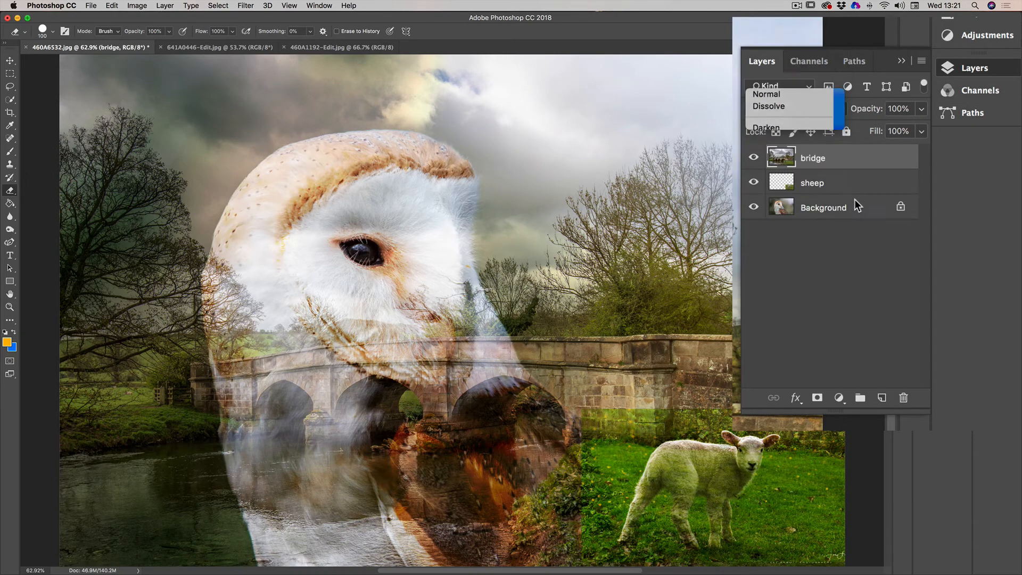
pyautogui.click(766, 94)
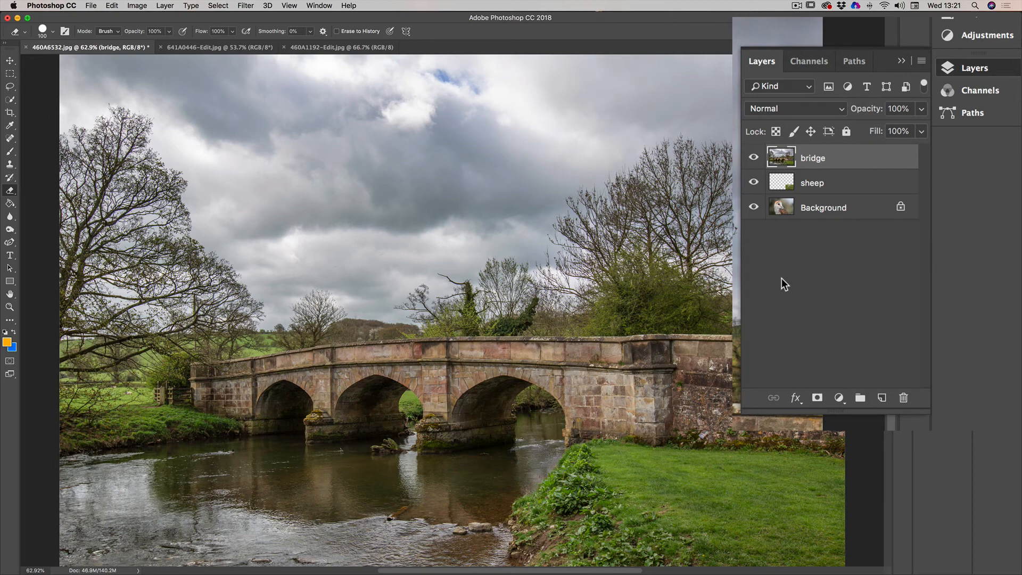
# Move the sheep layer back above the bridge layer and collapse the layer list.
pyautogui.click(831, 185)
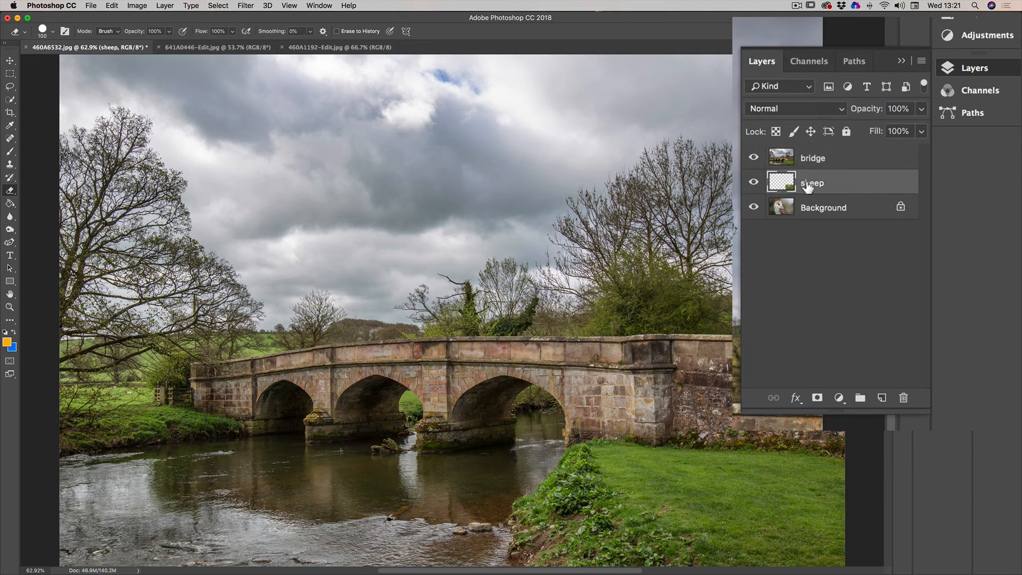
pyautogui.moveTo(781, 185); pyautogui.dragTo(782, 161)
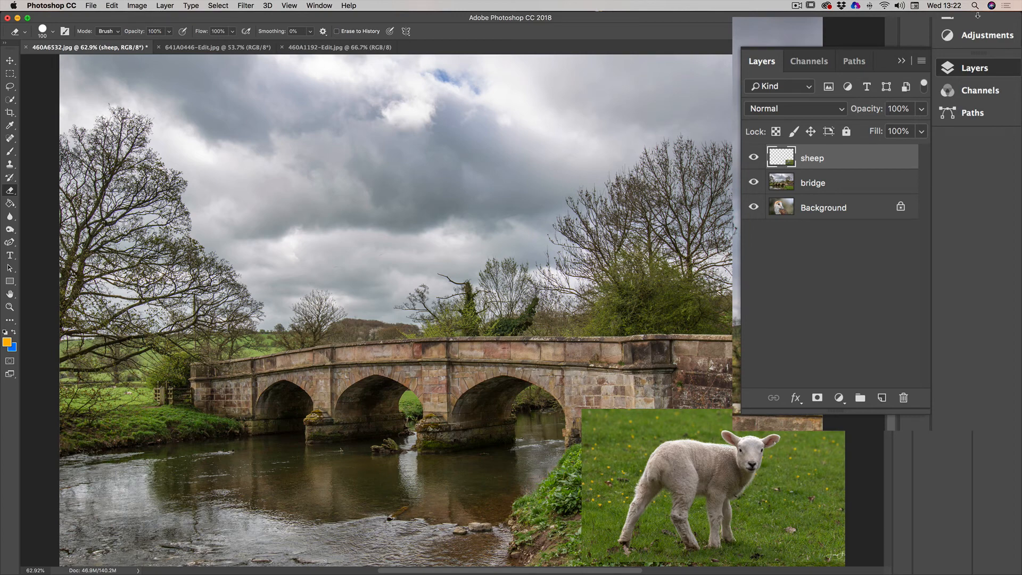
pyautogui.click(899, 62)
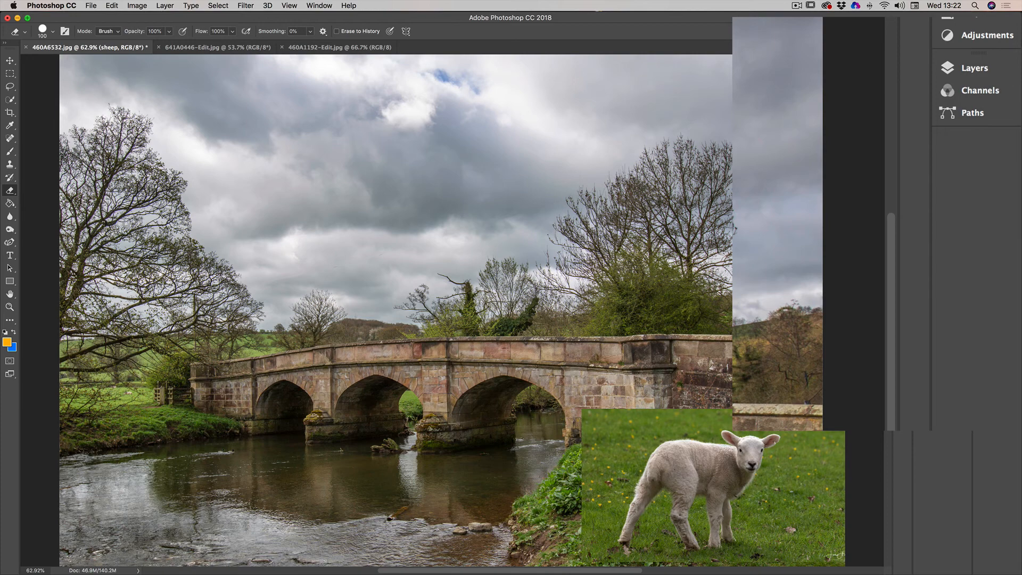
# View the composite at 100% zoom, fit it back on screen, and show the layer list again.
pyautogui.doubleClick(9, 307)
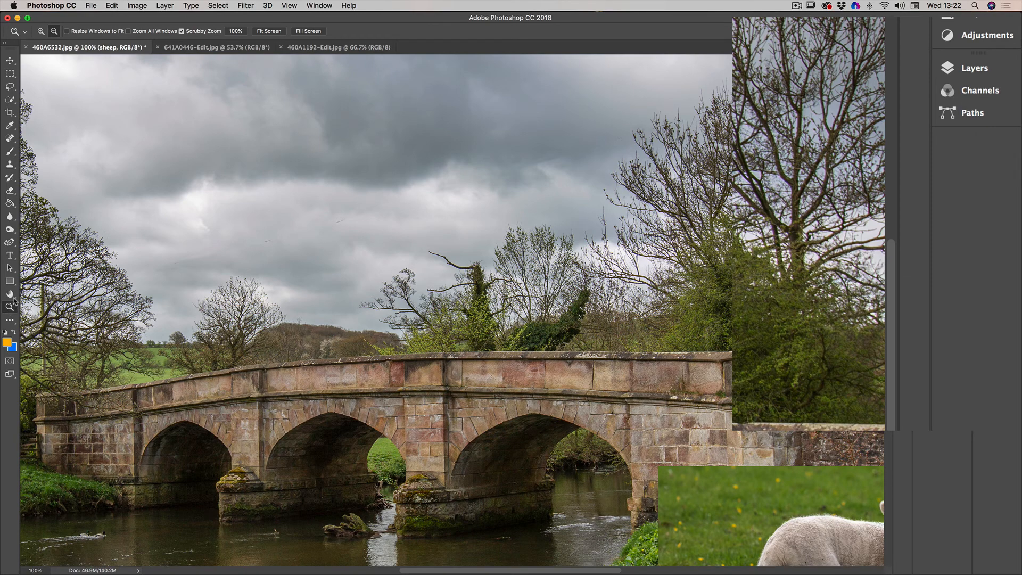
pyautogui.doubleClick(10, 293)
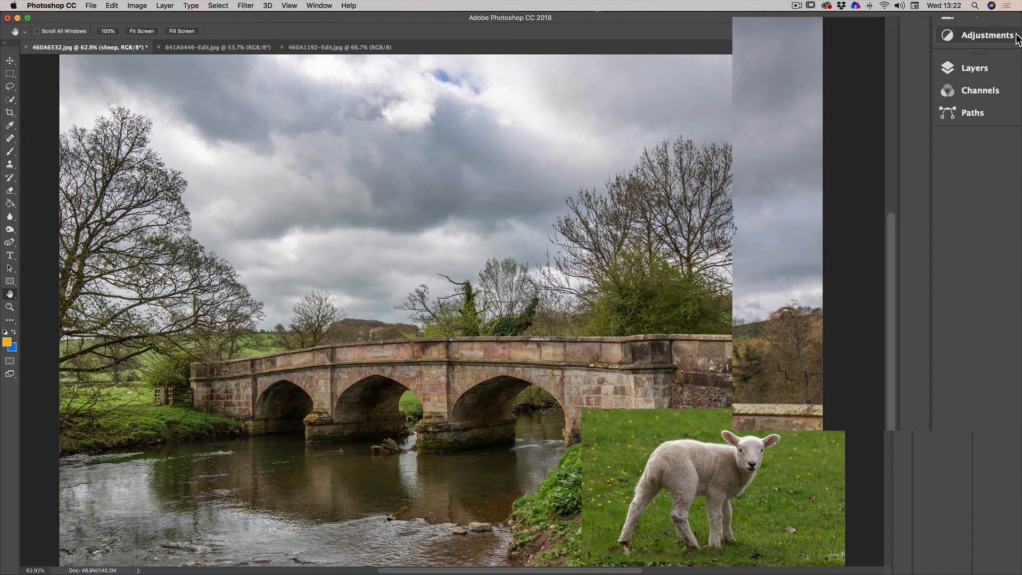
pyautogui.click(948, 68)
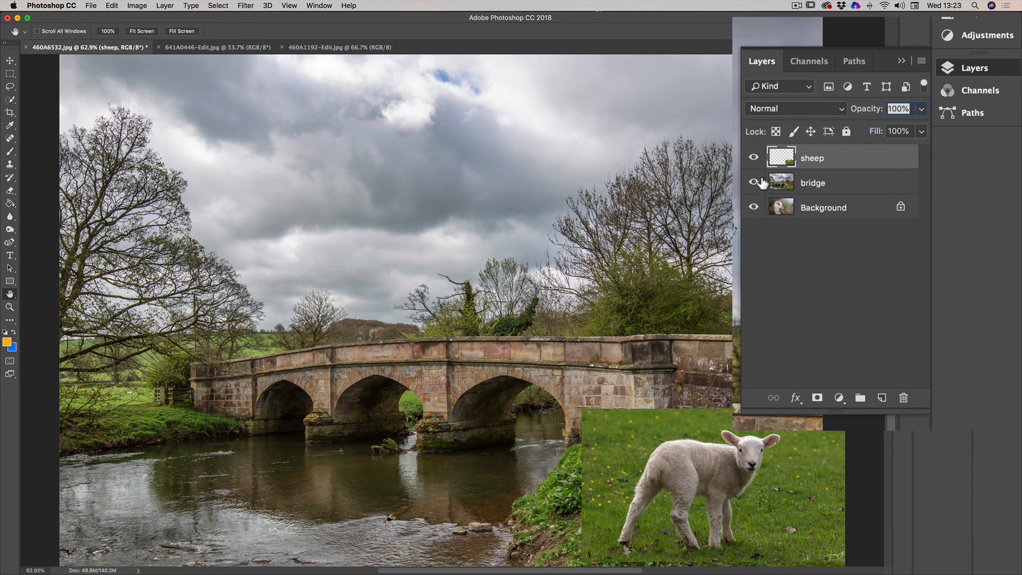
# Delete the selected sheep layer and undo the deletion.
pyautogui.click(812, 187)
pyautogui.click(809, 163)
pyautogui.press('Delete')
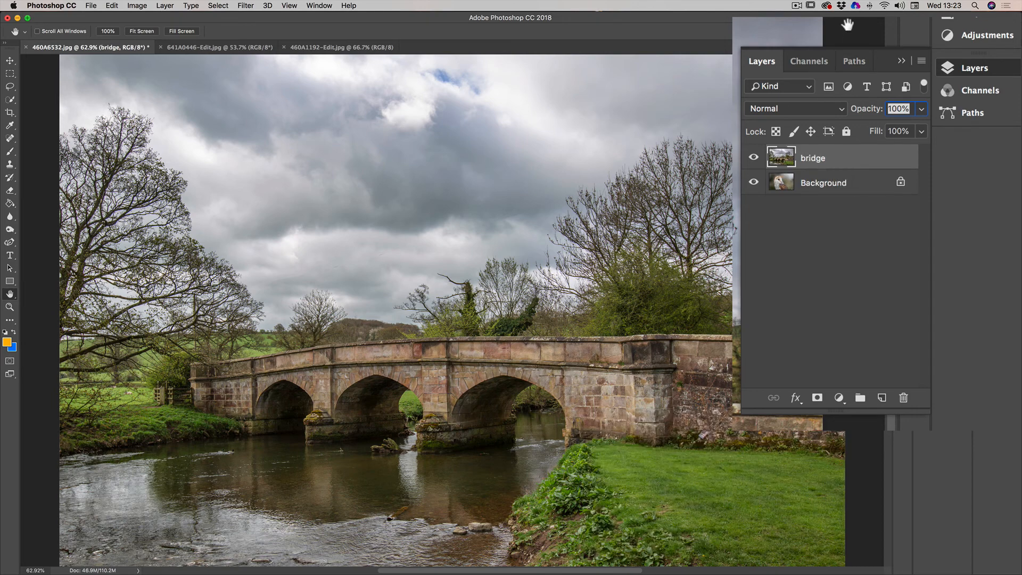
pyautogui.press('super+z')
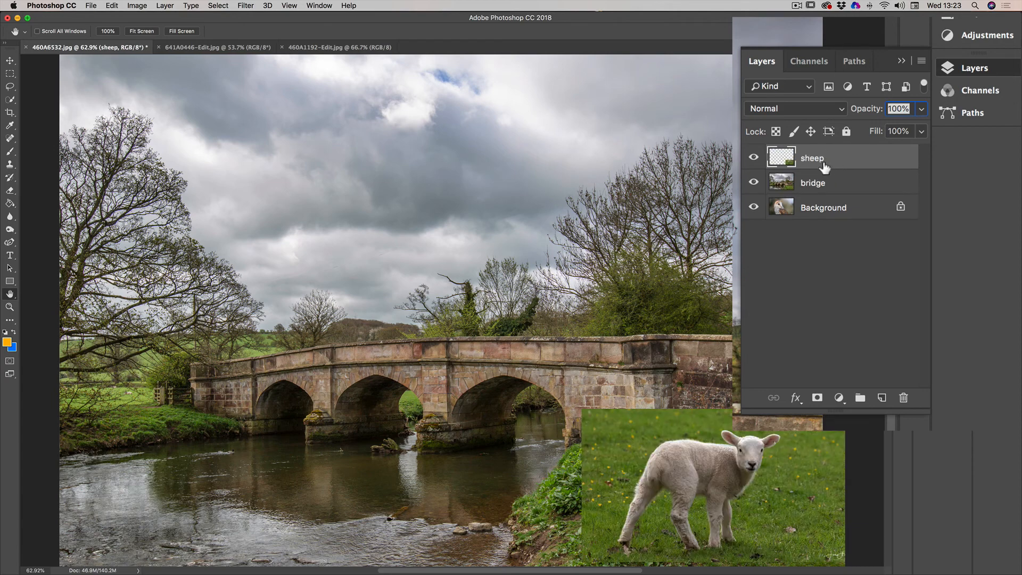
# Delete the sheep layer using the Delete Layer command.
pyautogui.rightClick(843, 159)
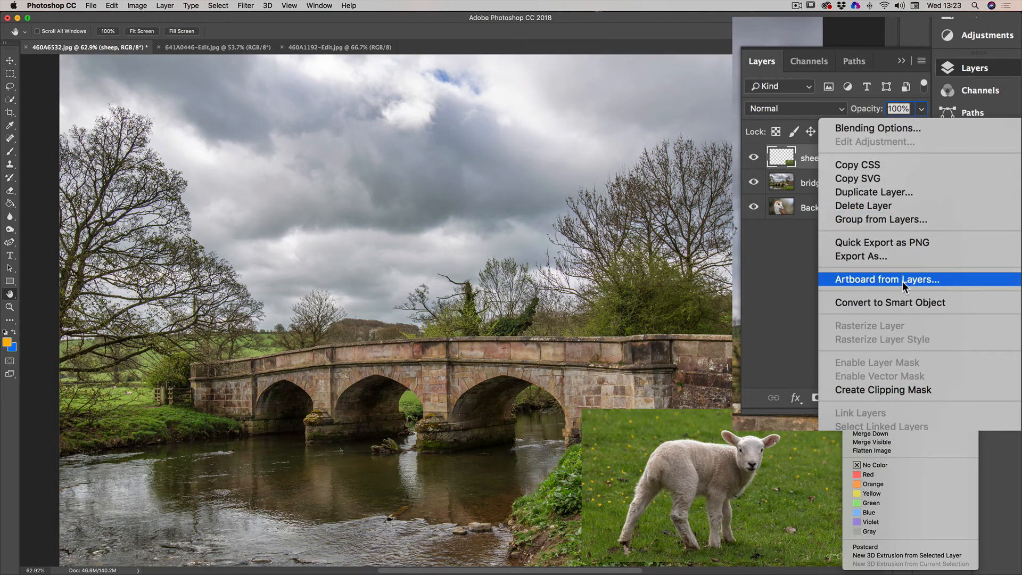
pyautogui.click(862, 205)
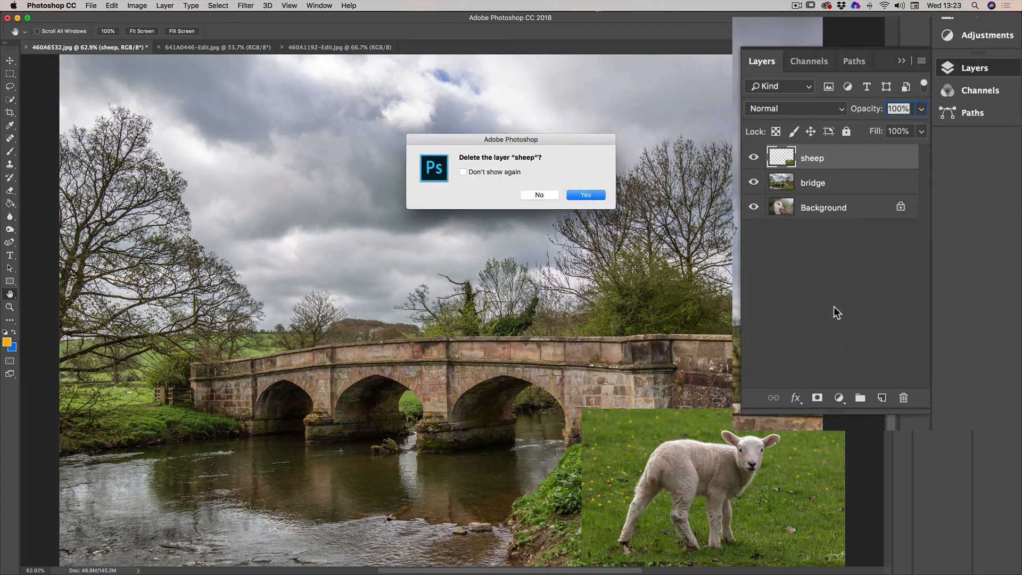
pyautogui.click(588, 196)
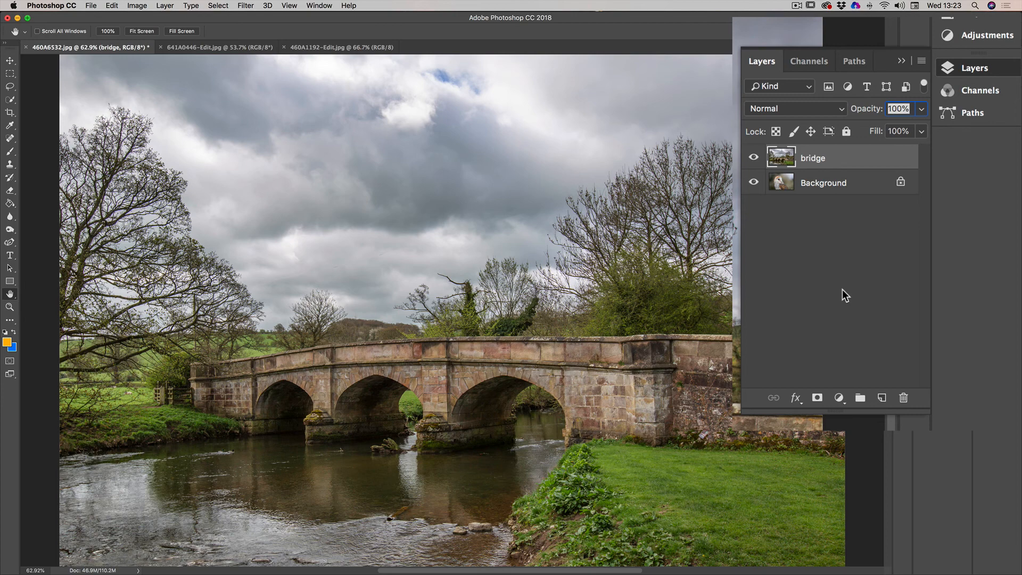
# Blend the bridge layer into the owl with the Overlay blend mode and lower its opacity to 76%.
pyautogui.click(807, 103)
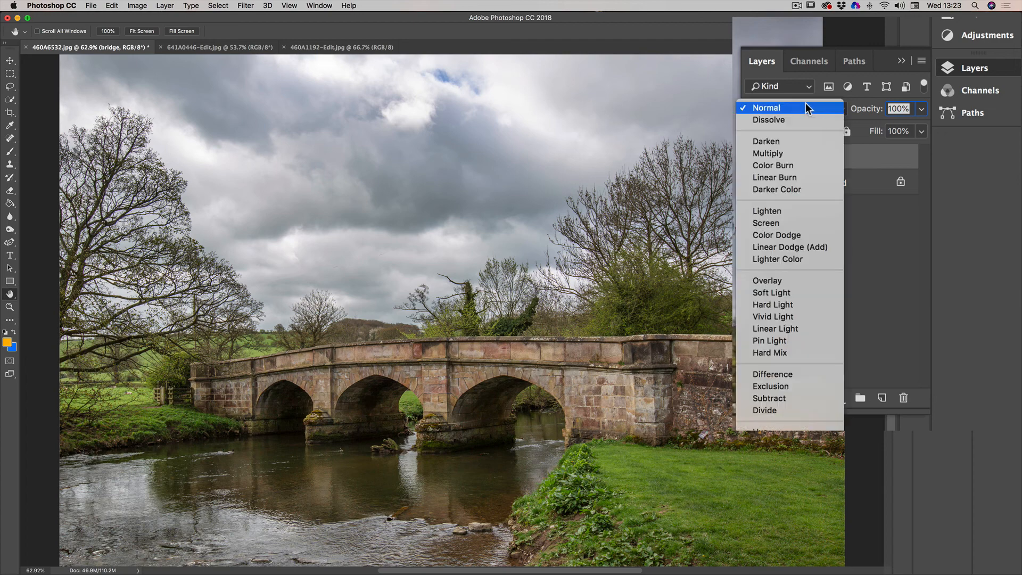
pyautogui.click(781, 283)
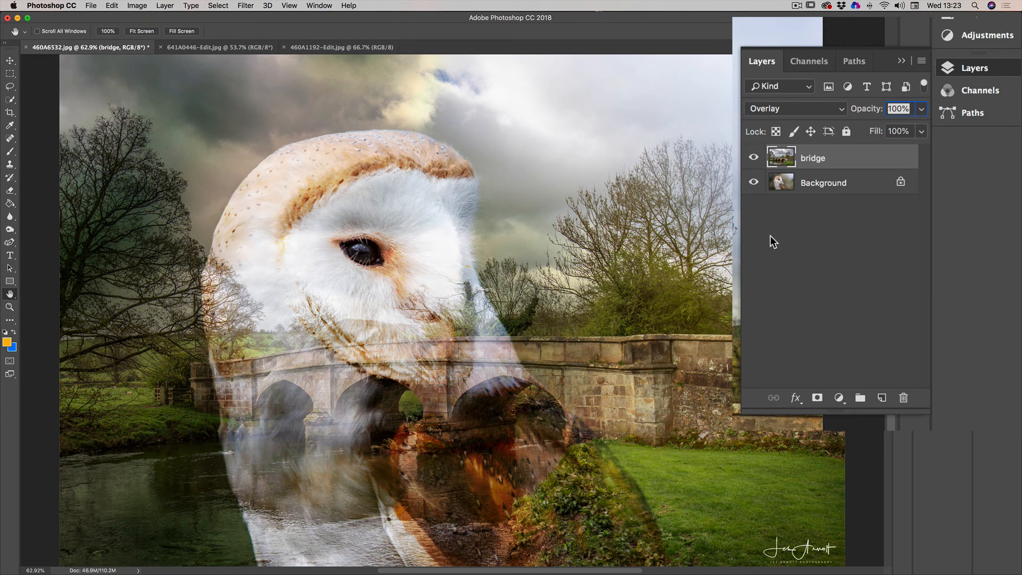
pyautogui.click(921, 109)
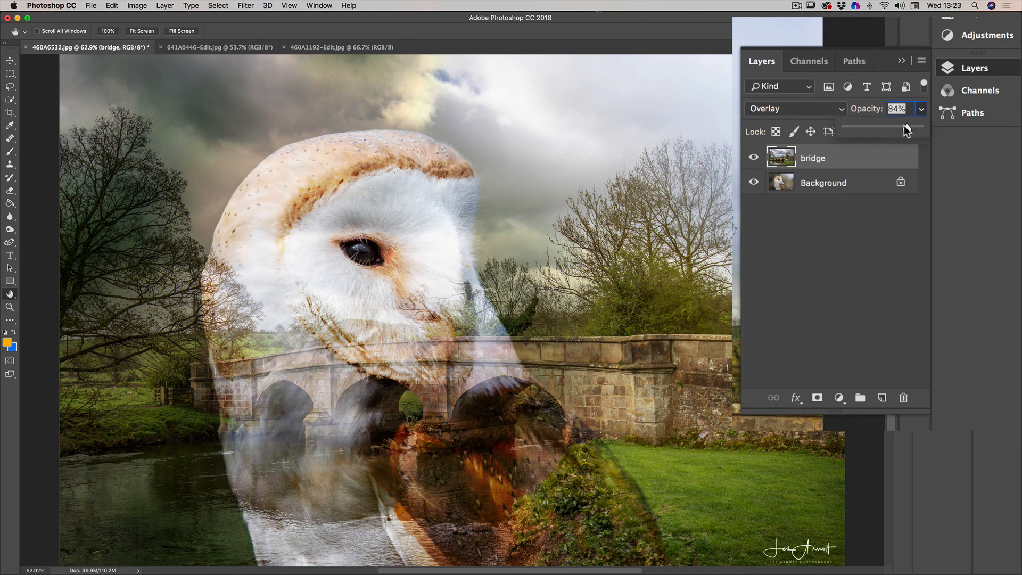
pyautogui.moveTo(907, 130); pyautogui.dragTo(895, 166)
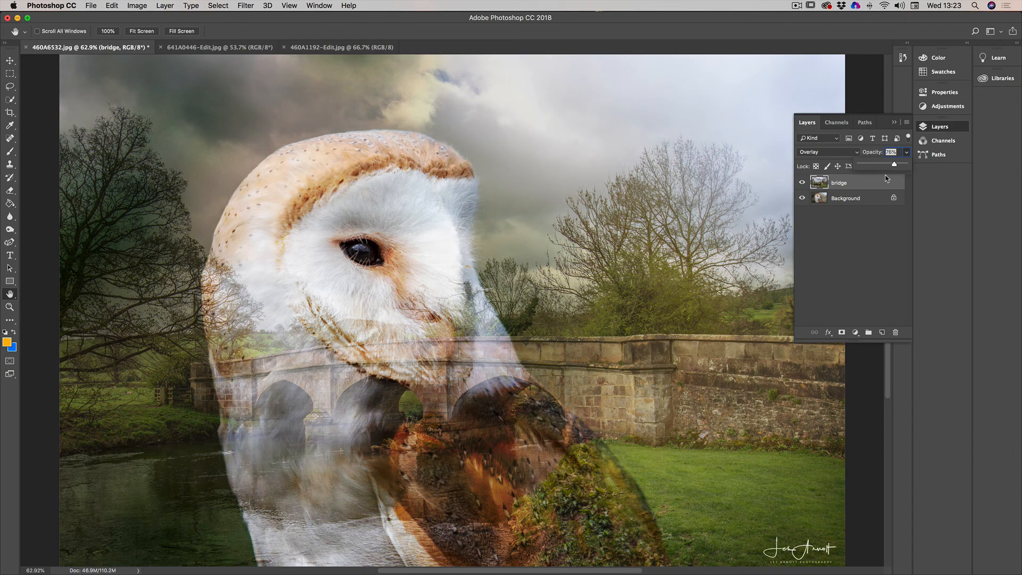
pyautogui.click(871, 186)
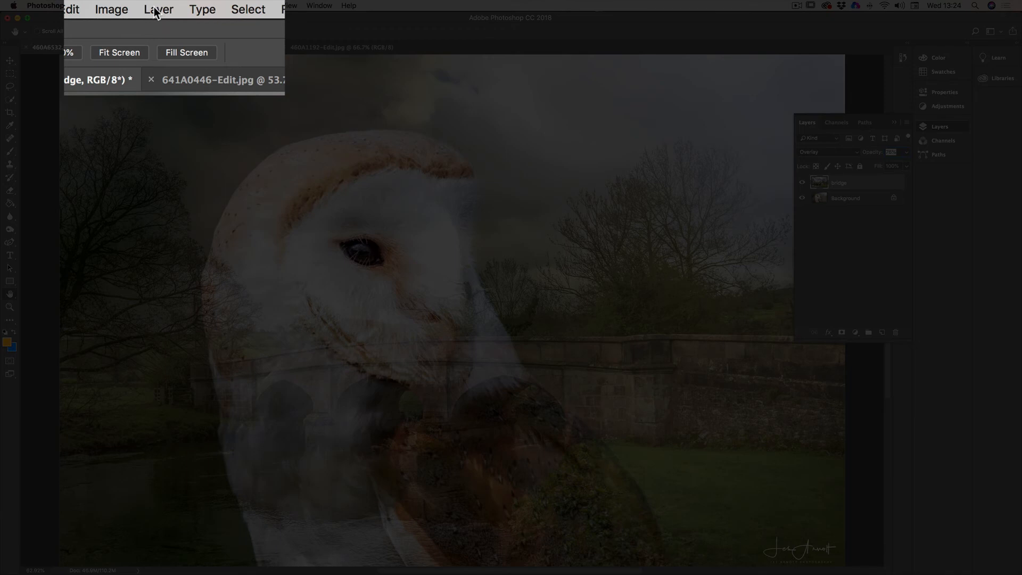
# Flatten the owl and bridge layers into a single background layer.
pyautogui.click(156, 10)
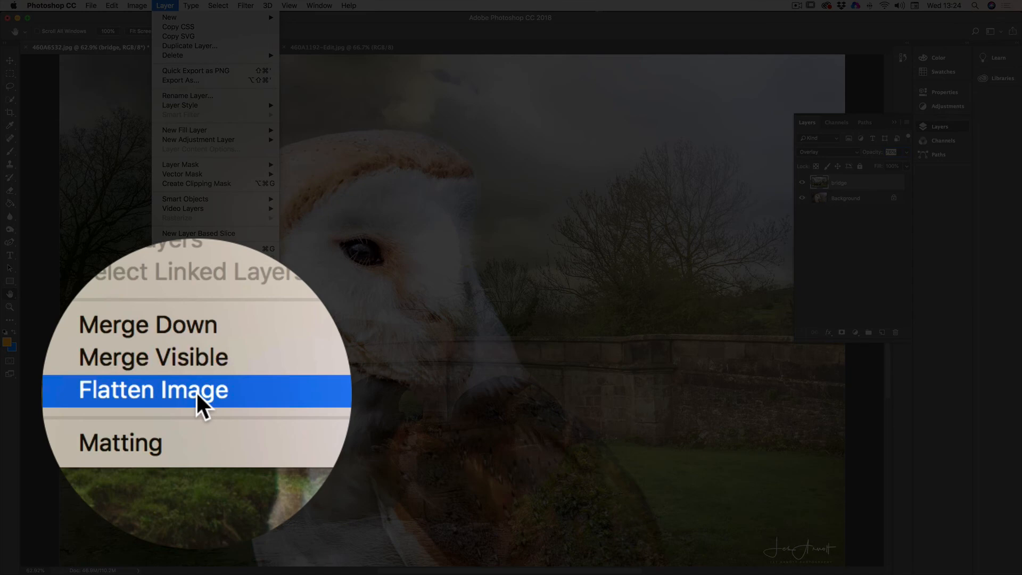
pyautogui.click(199, 393)
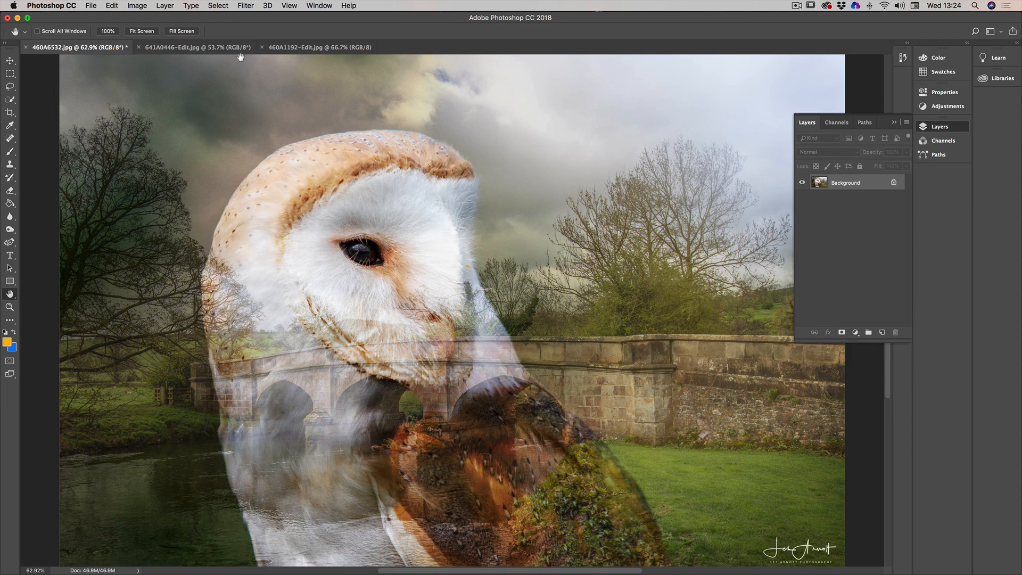
# Close the lamb and bridge photo documents, and close 460A6532.jpg without saving its changes.
pyautogui.click(290, 49)
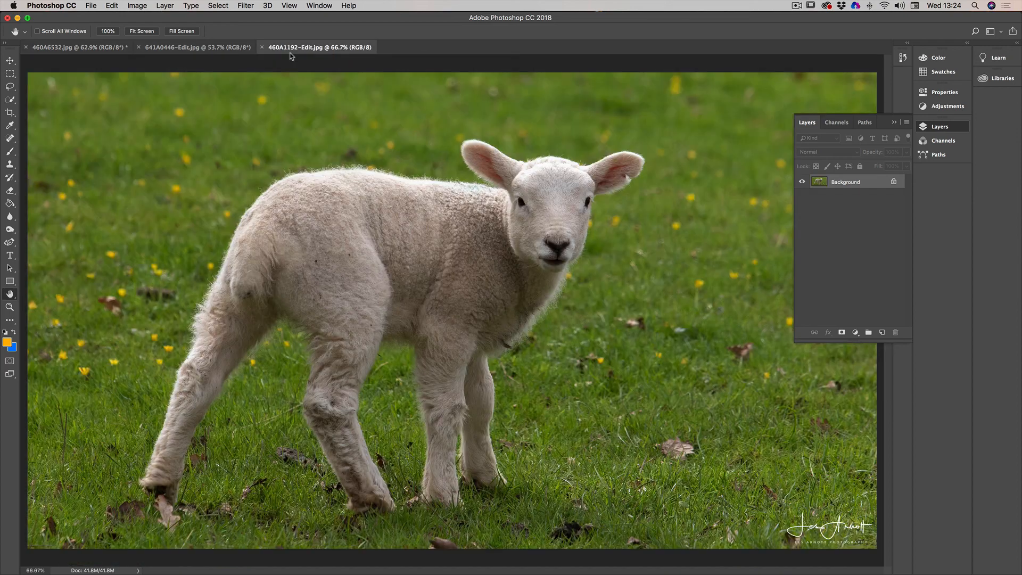
pyautogui.click(261, 47)
pyautogui.click(161, 49)
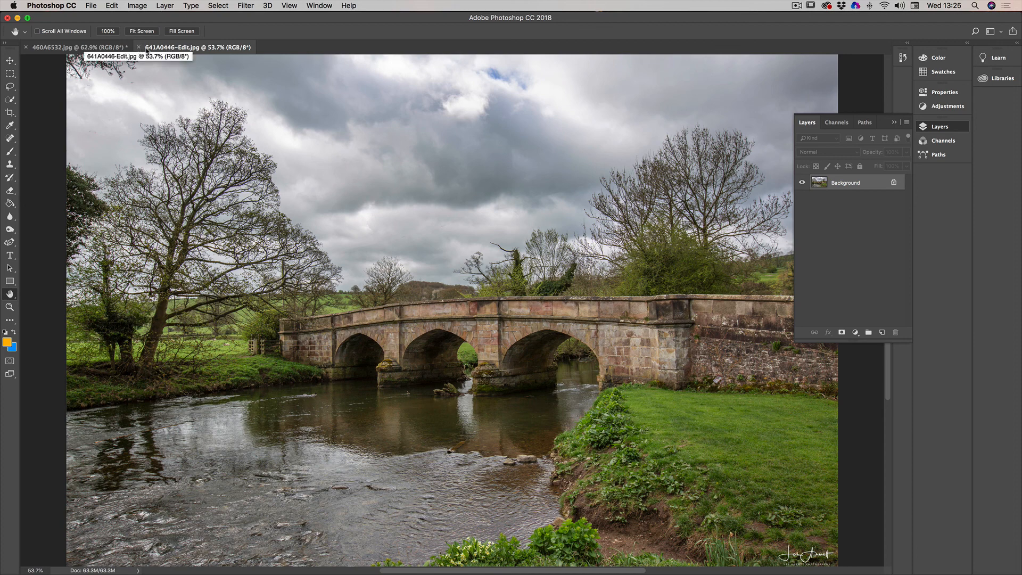
pyautogui.click(139, 48)
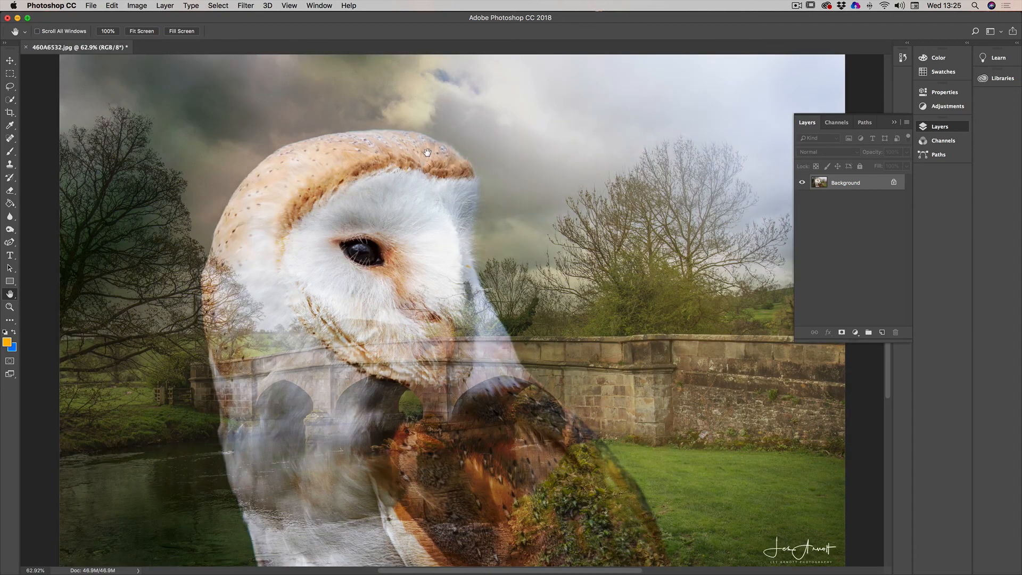
pyautogui.click(26, 47)
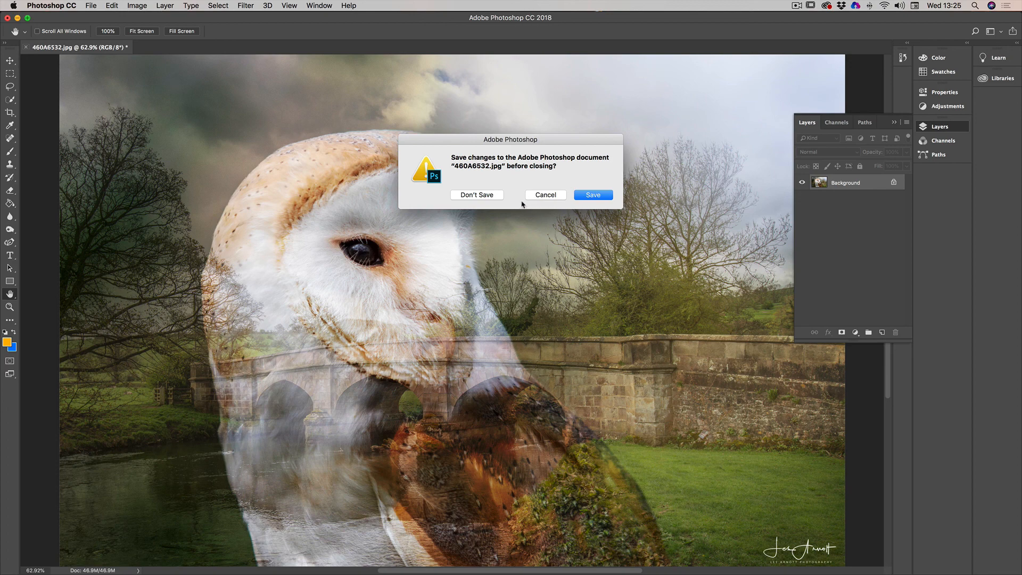
pyautogui.click(491, 196)
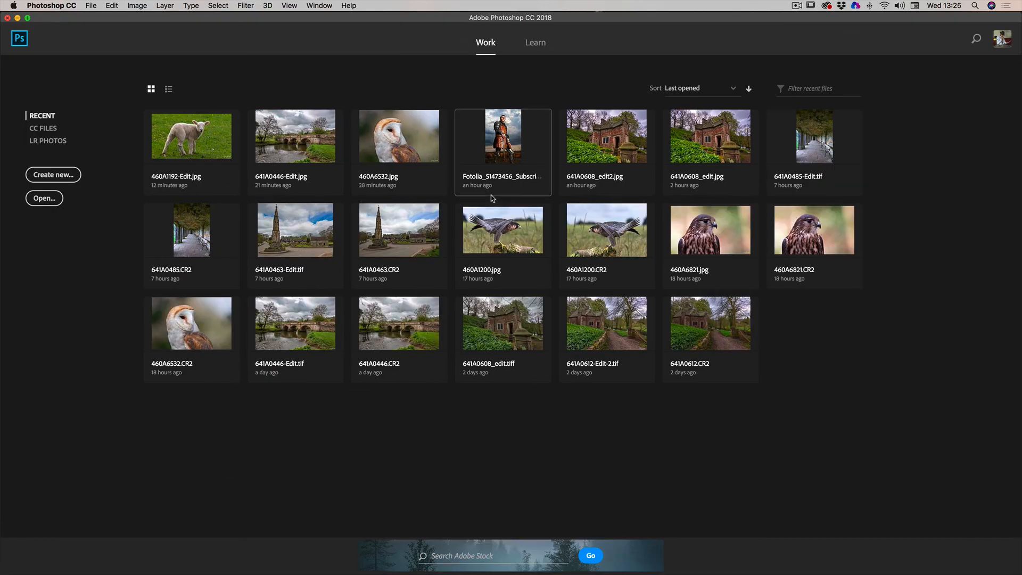